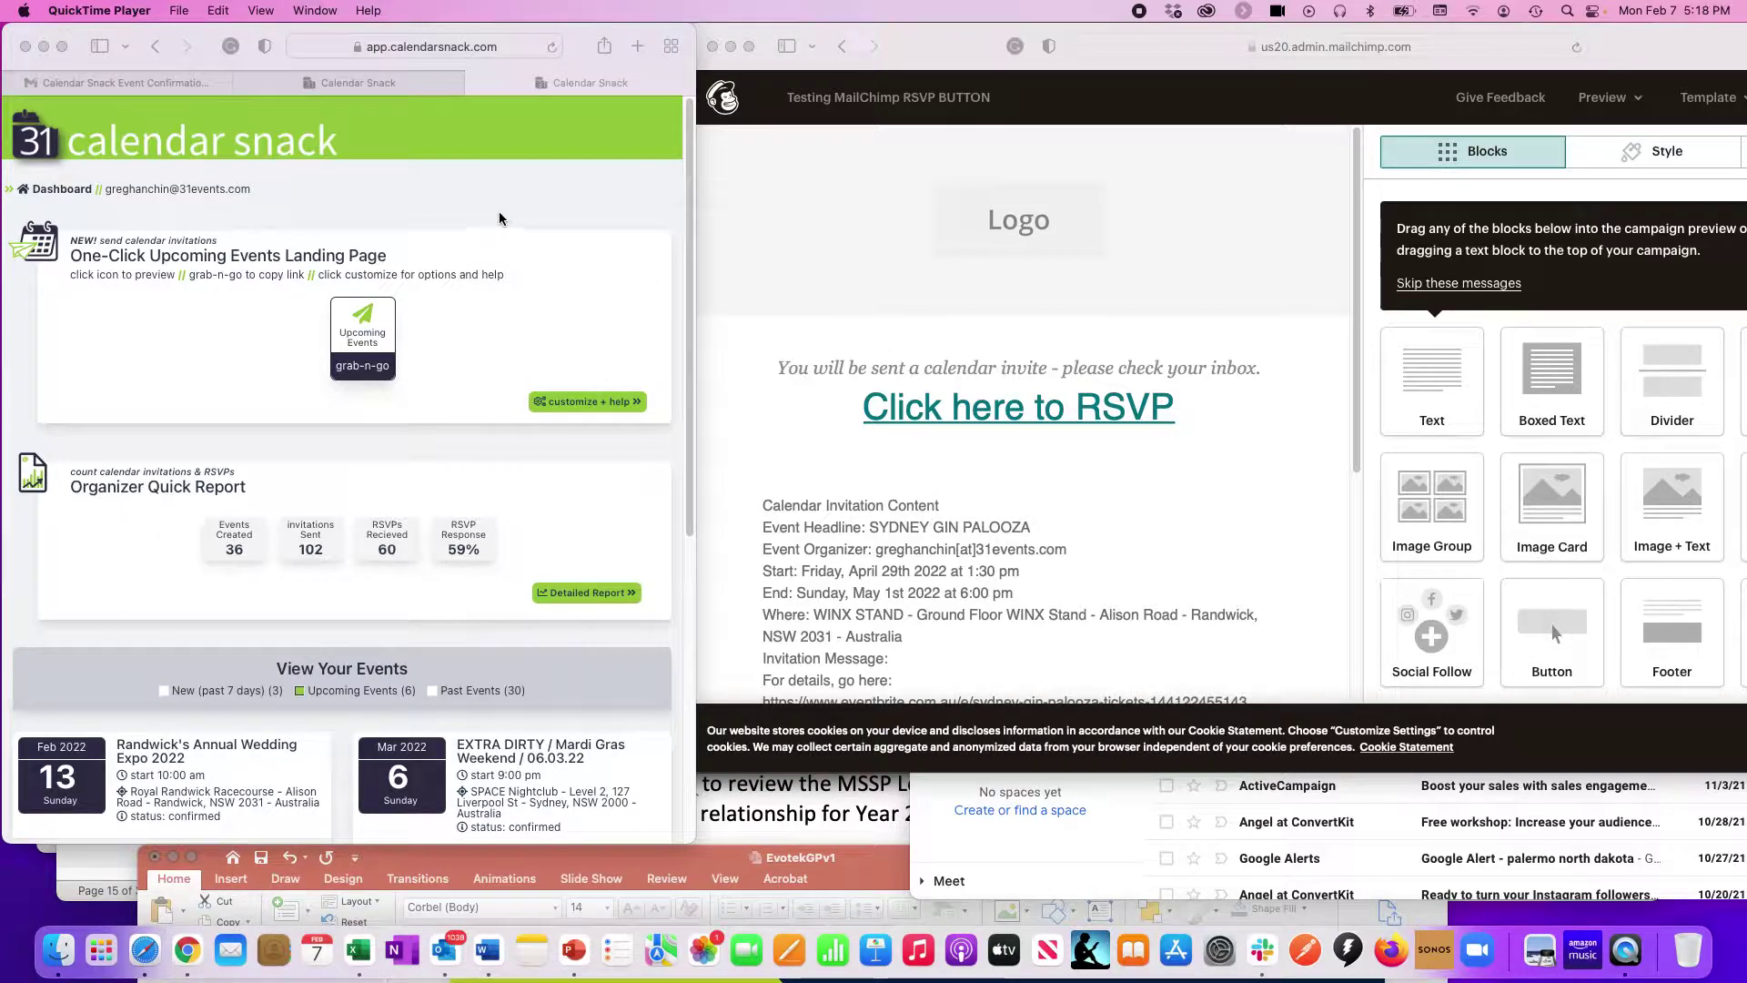
Scroll the Calendar Snack dashboard's event list to find SYDNEY GIN PALOOZA
{"action": "scroll", "coordinate": [463, 297], "scroll_direction": "down", "scroll_amount": 5}
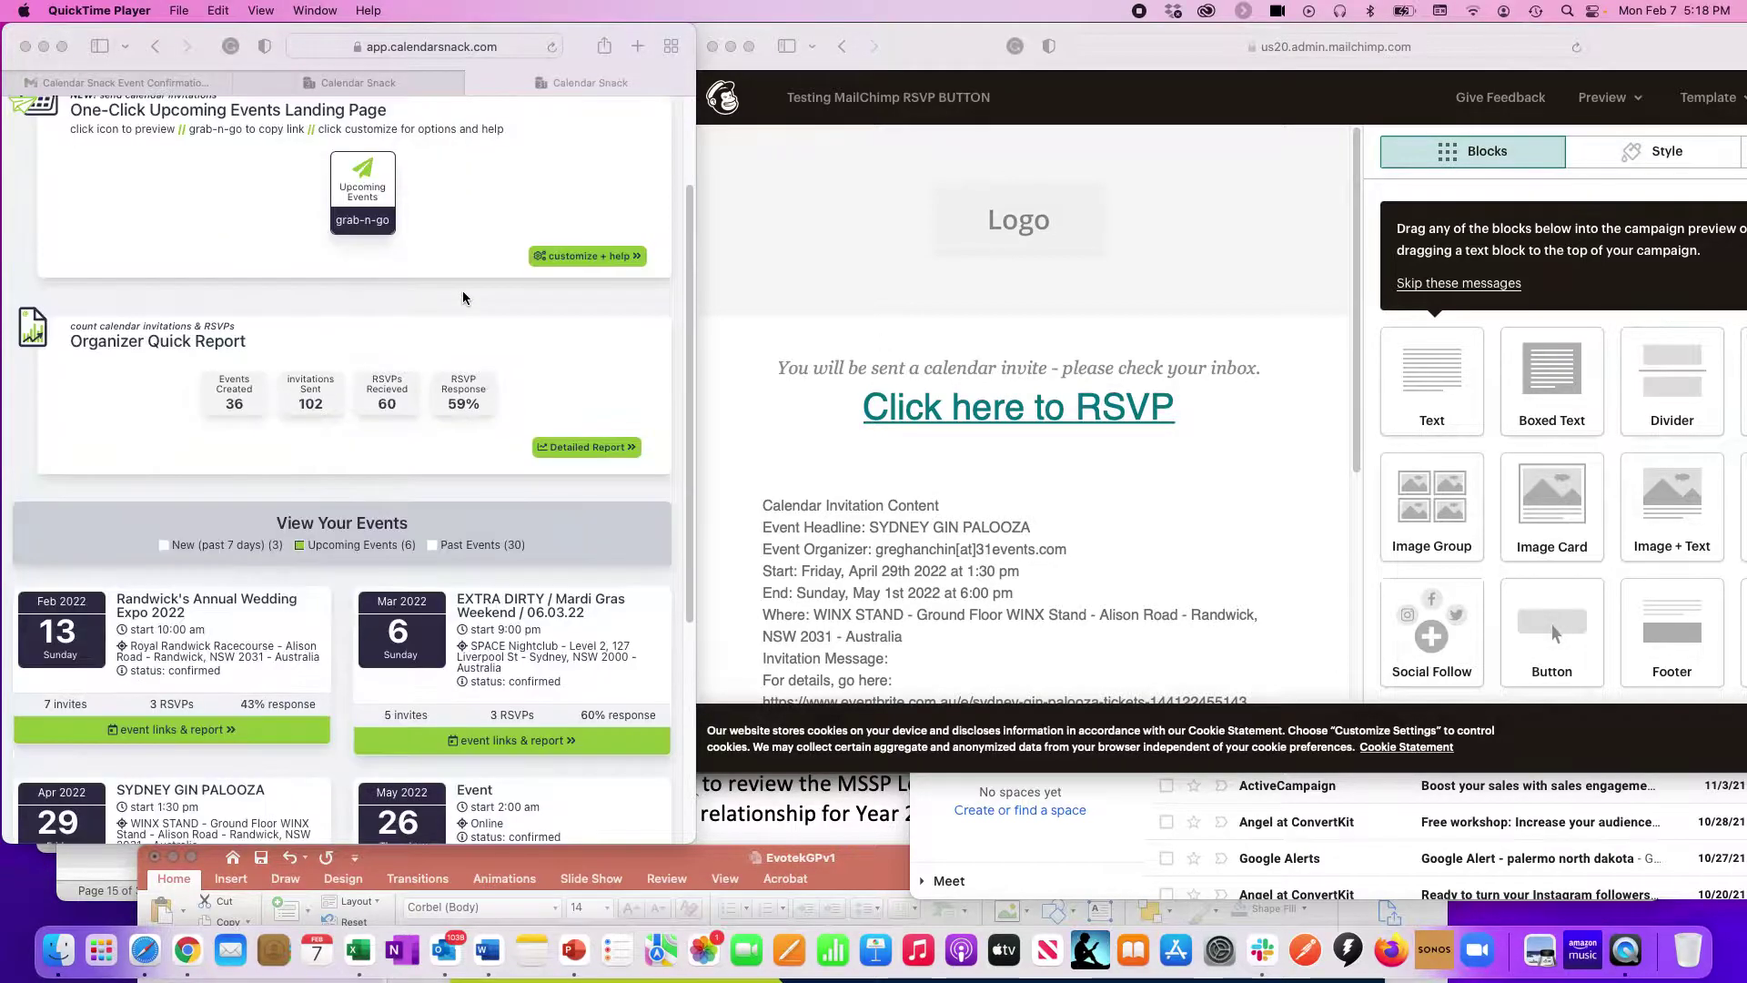
{"action": "scroll", "coordinate": [353, 383], "scroll_direction": "up", "scroll_amount": 5}
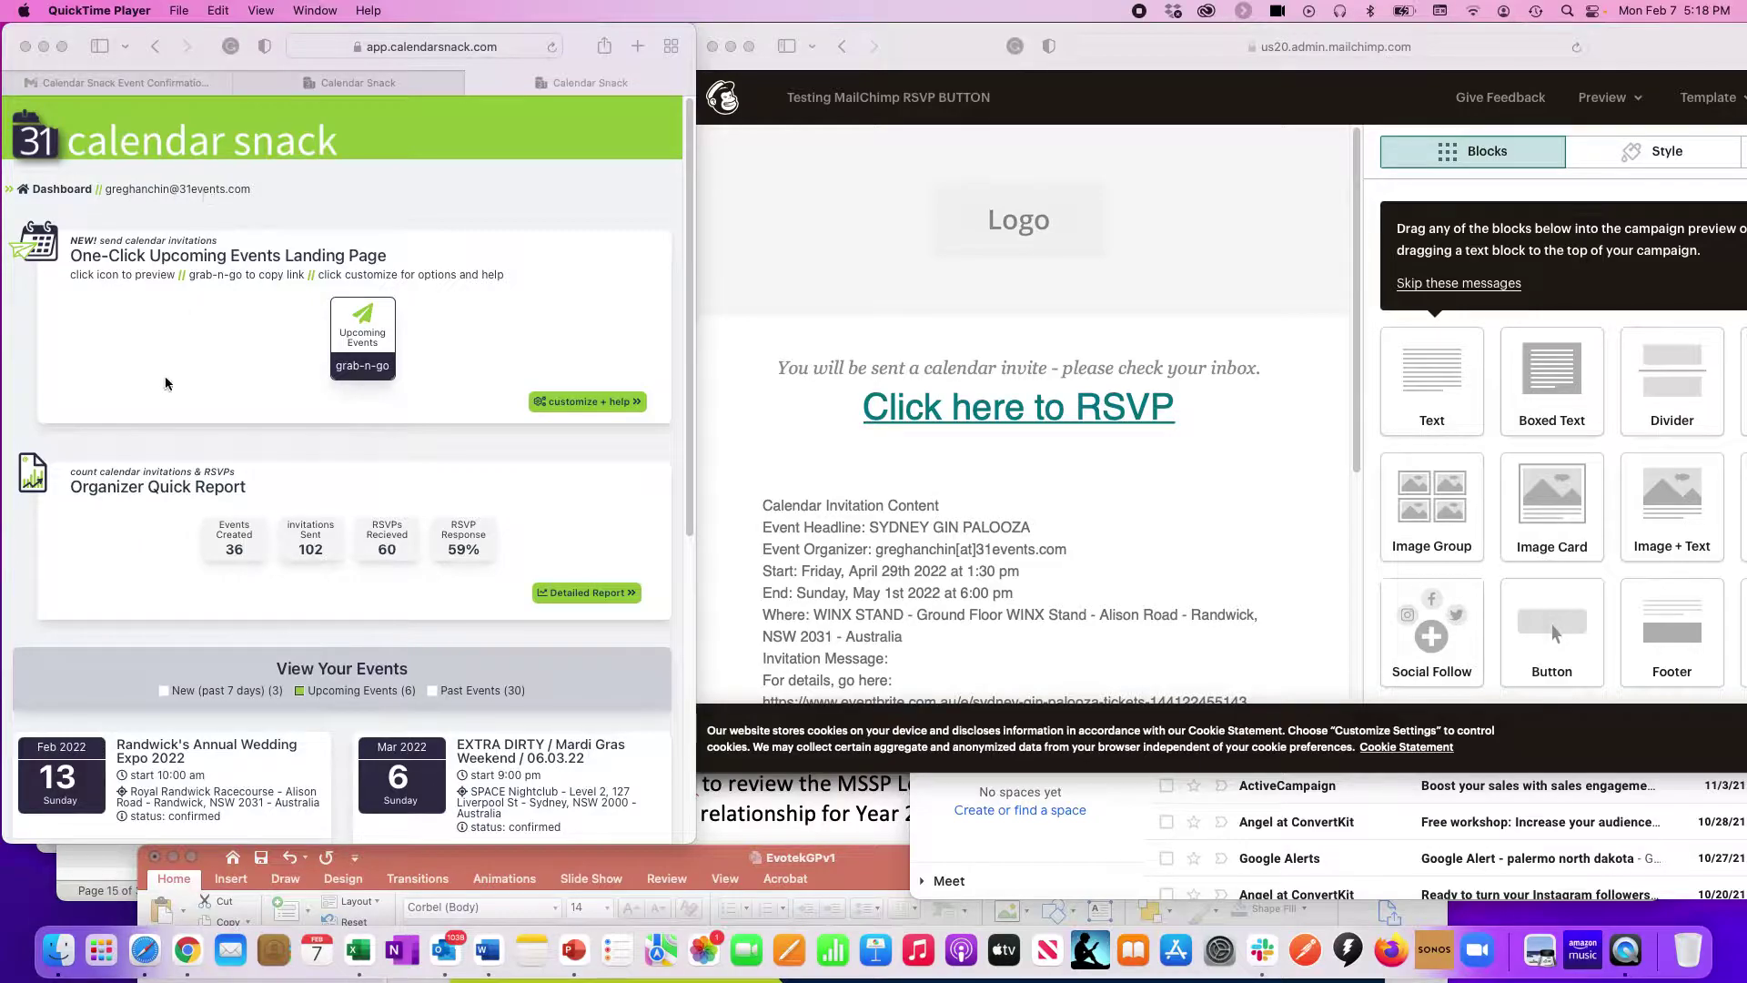
{"action": "scroll", "coordinate": [166, 383], "scroll_direction": "down", "scroll_amount": 6}
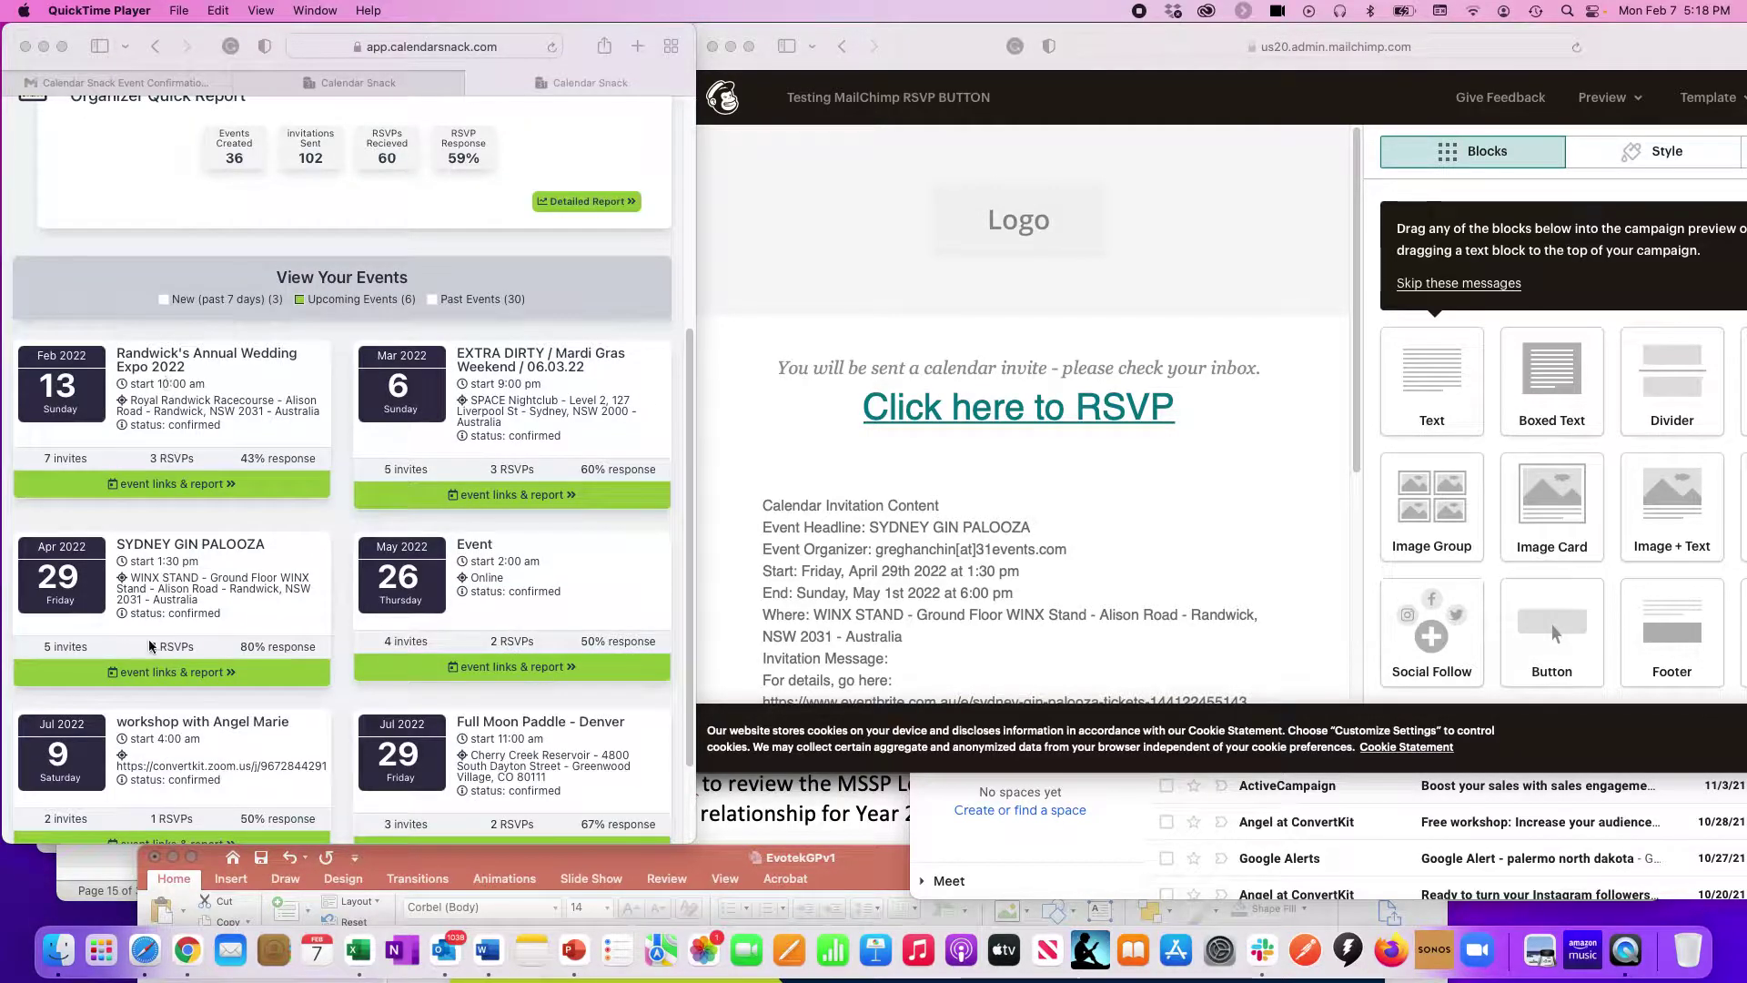
Open SYDNEY GIN PALOOZA's event links and copy its Mailchimp grab-n-go CTA link
{"action": "left_click", "coordinate": [153, 675]}
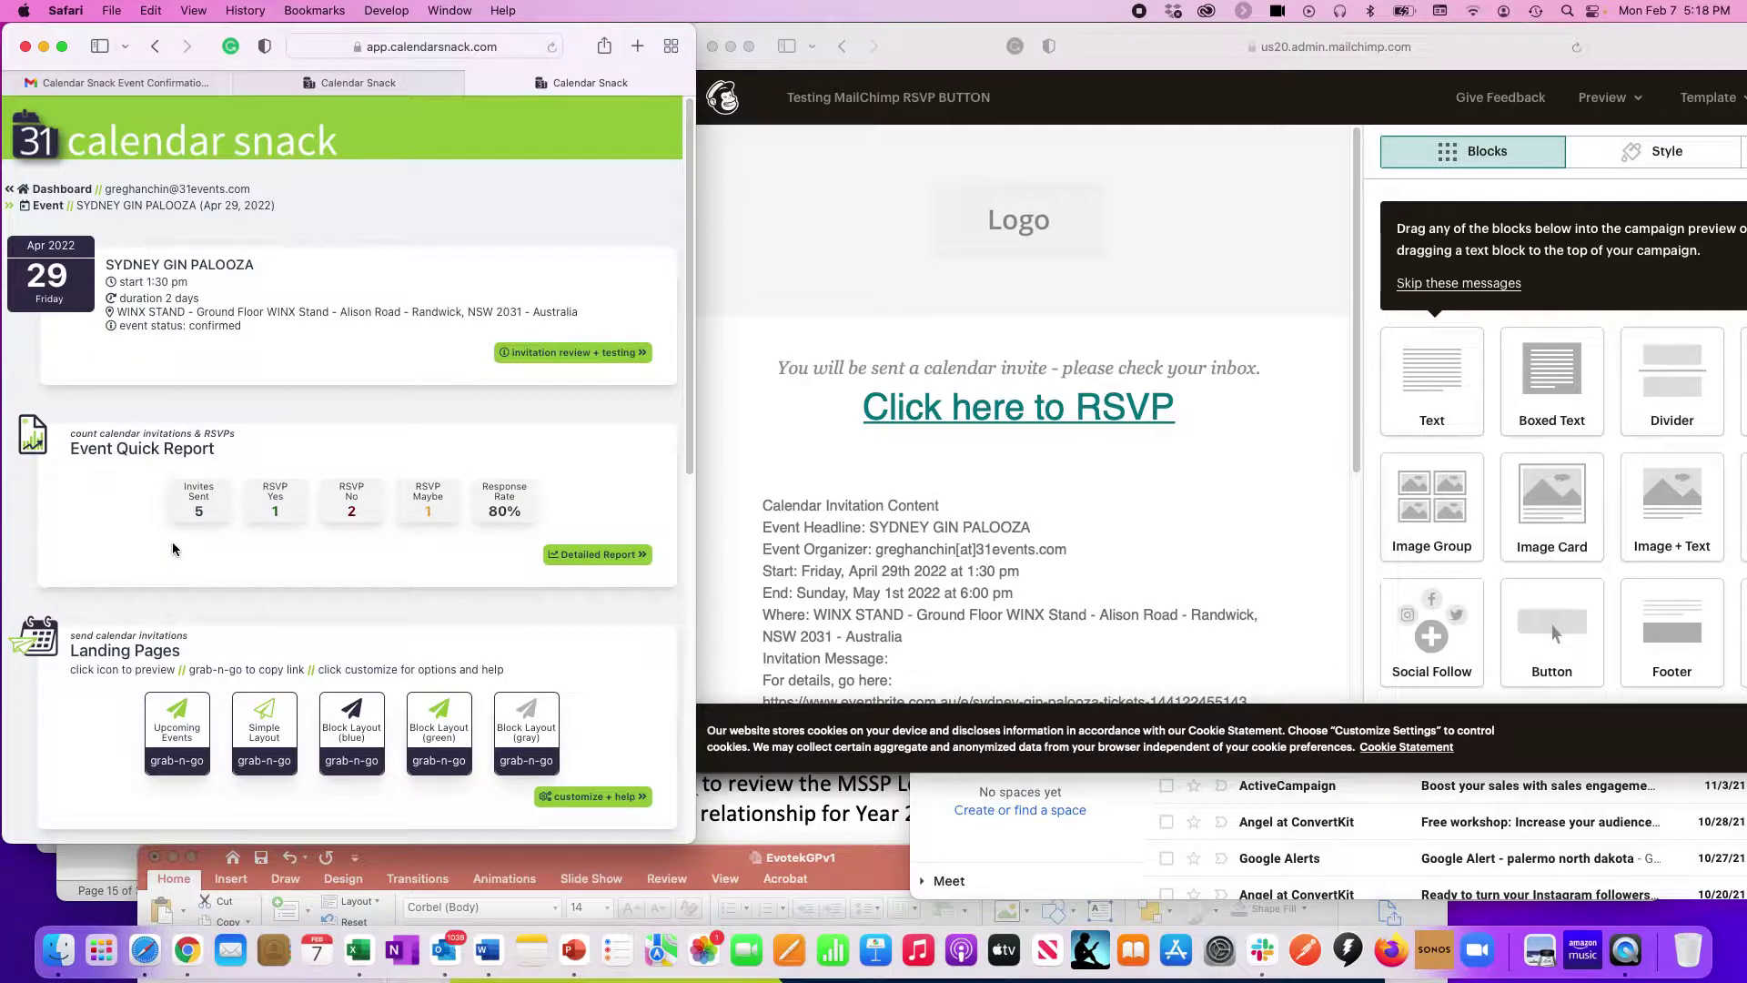
{"action": "scroll", "coordinate": [173, 548], "scroll_direction": "down", "scroll_amount": 7}
{"action": "scroll", "coordinate": [182, 527], "scroll_direction": "up", "scroll_amount": 2}
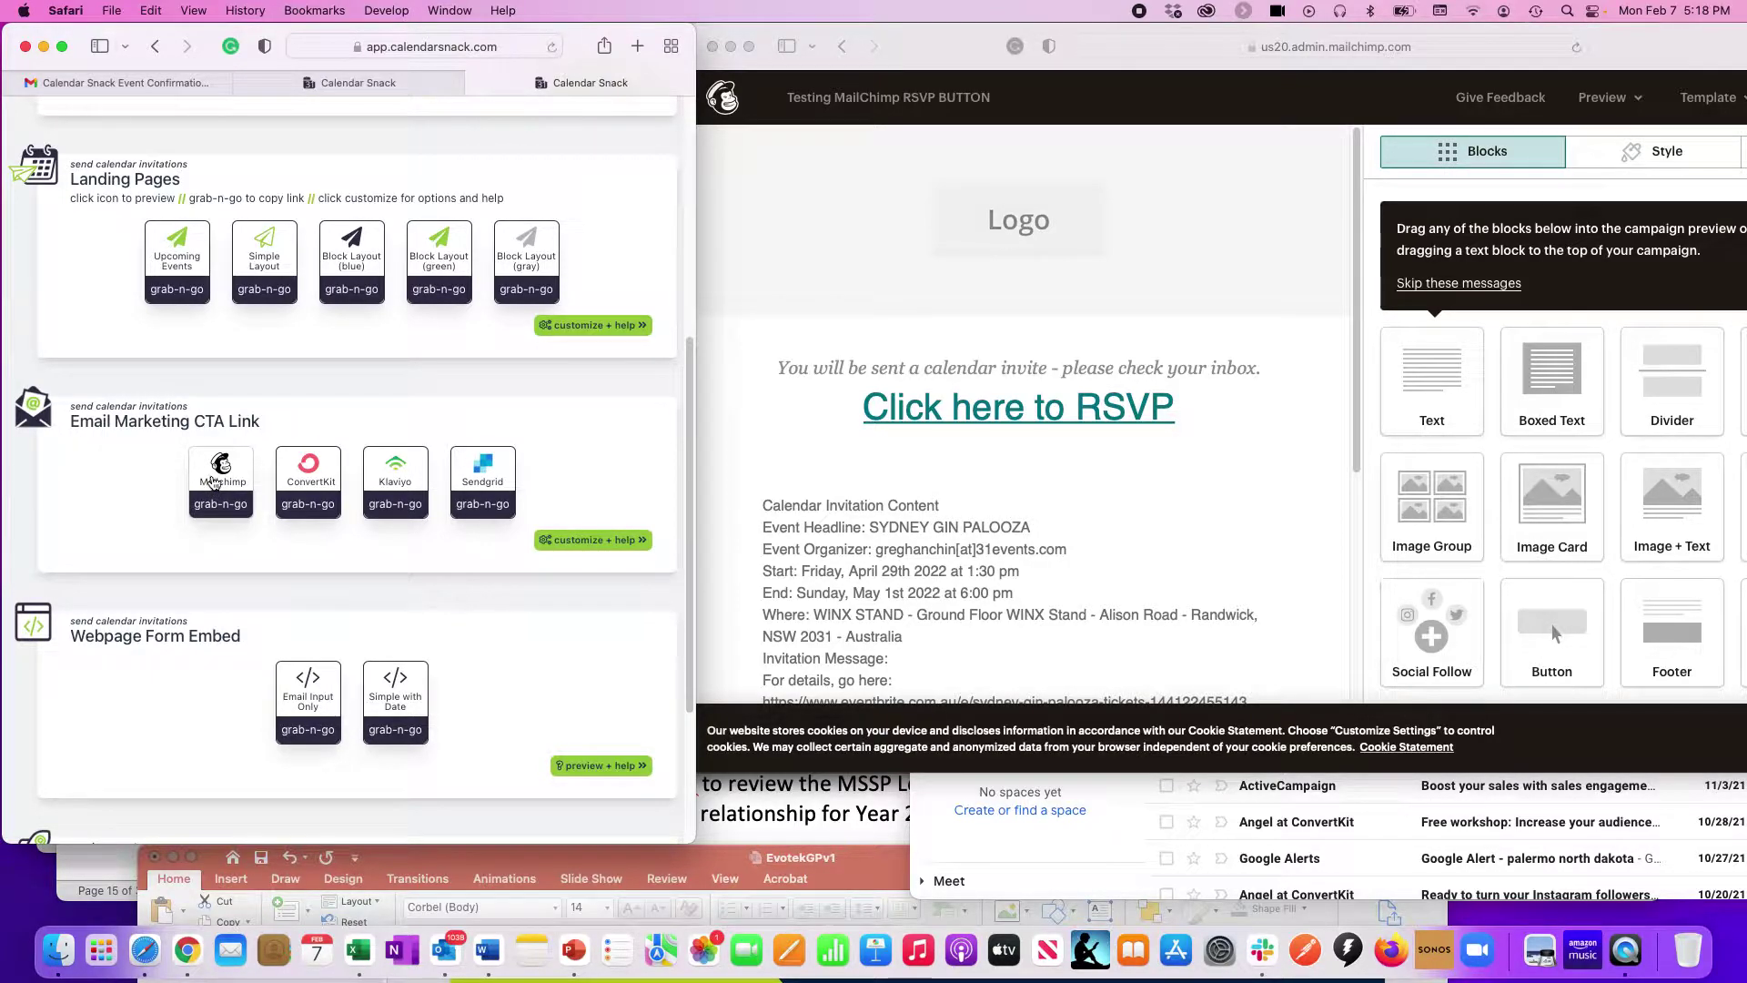
{"action": "left_click", "coordinate": [215, 481]}
In the Mailchimp editor, edit the RSVP text block and select its 'Click here to RSVP' link
{"action": "left_click_drag", "start_coordinate": [951, 32], "coordinate": [560, 30]}
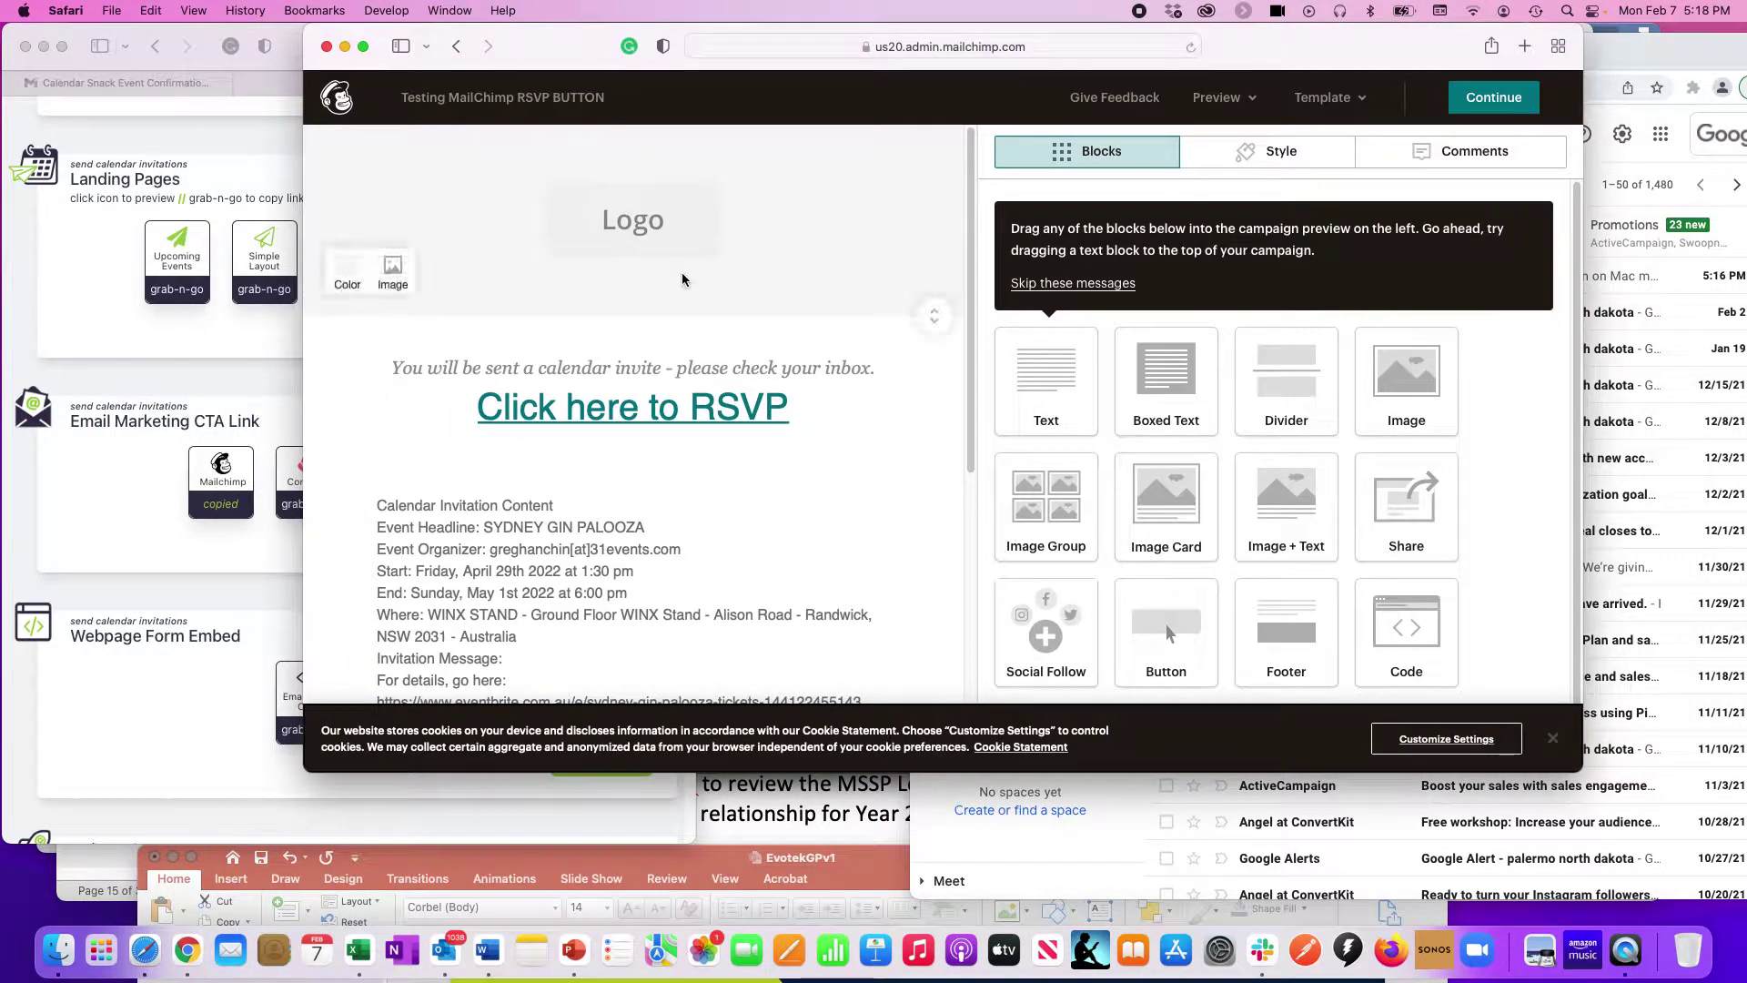
{"action": "mouse_move", "coordinate": [544, 435]}
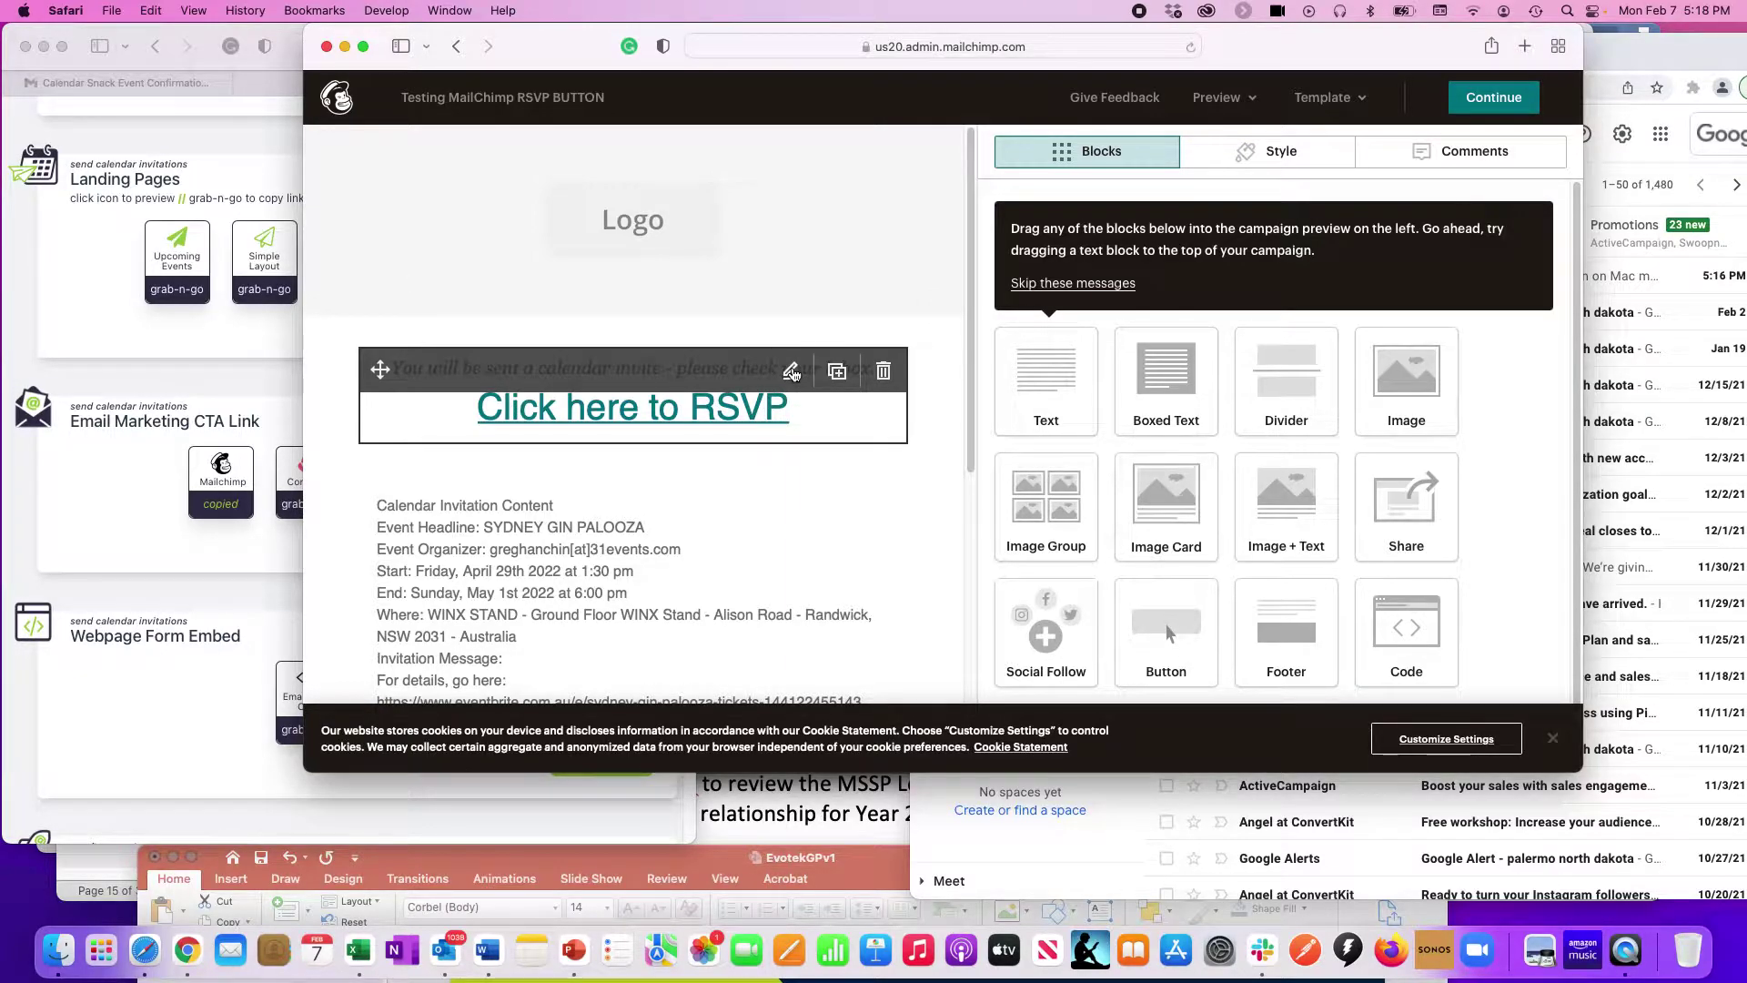
{"action": "left_click", "coordinate": [791, 373]}
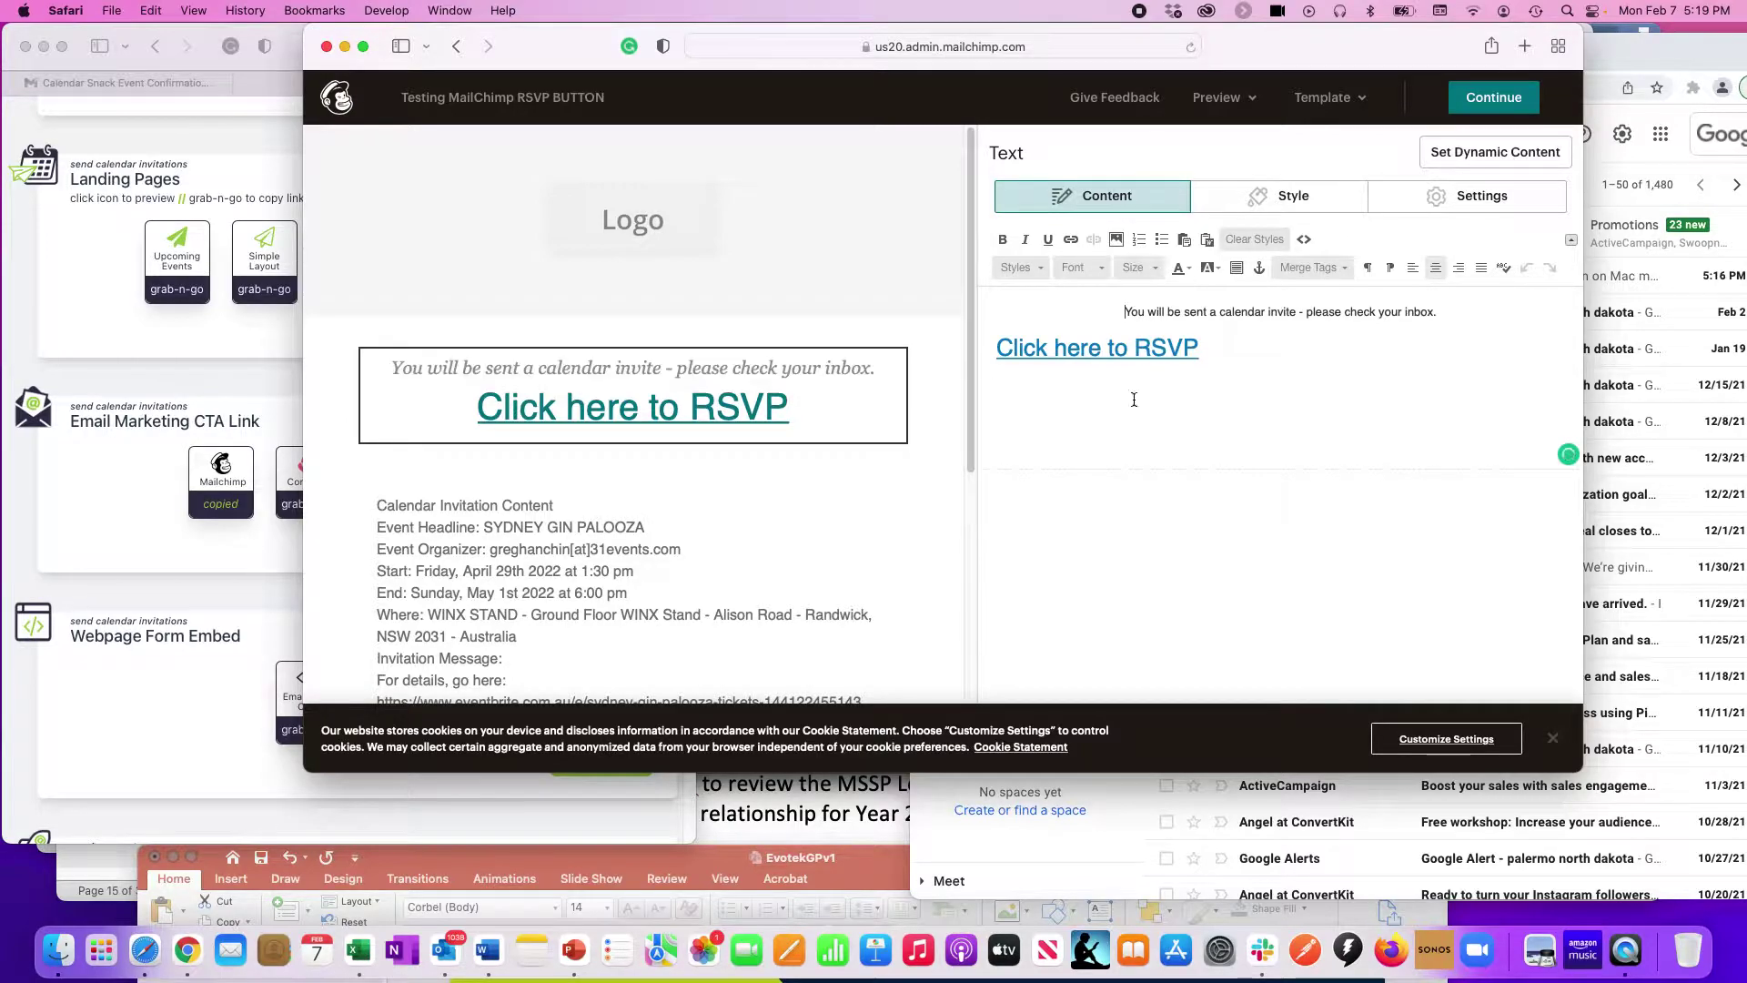
{"action": "left_click", "coordinate": [1090, 349]}
Replace the RSVP link's old address with the pasted Calendar Snack event link and insert it
{"action": "left_click", "coordinate": [1071, 239]}
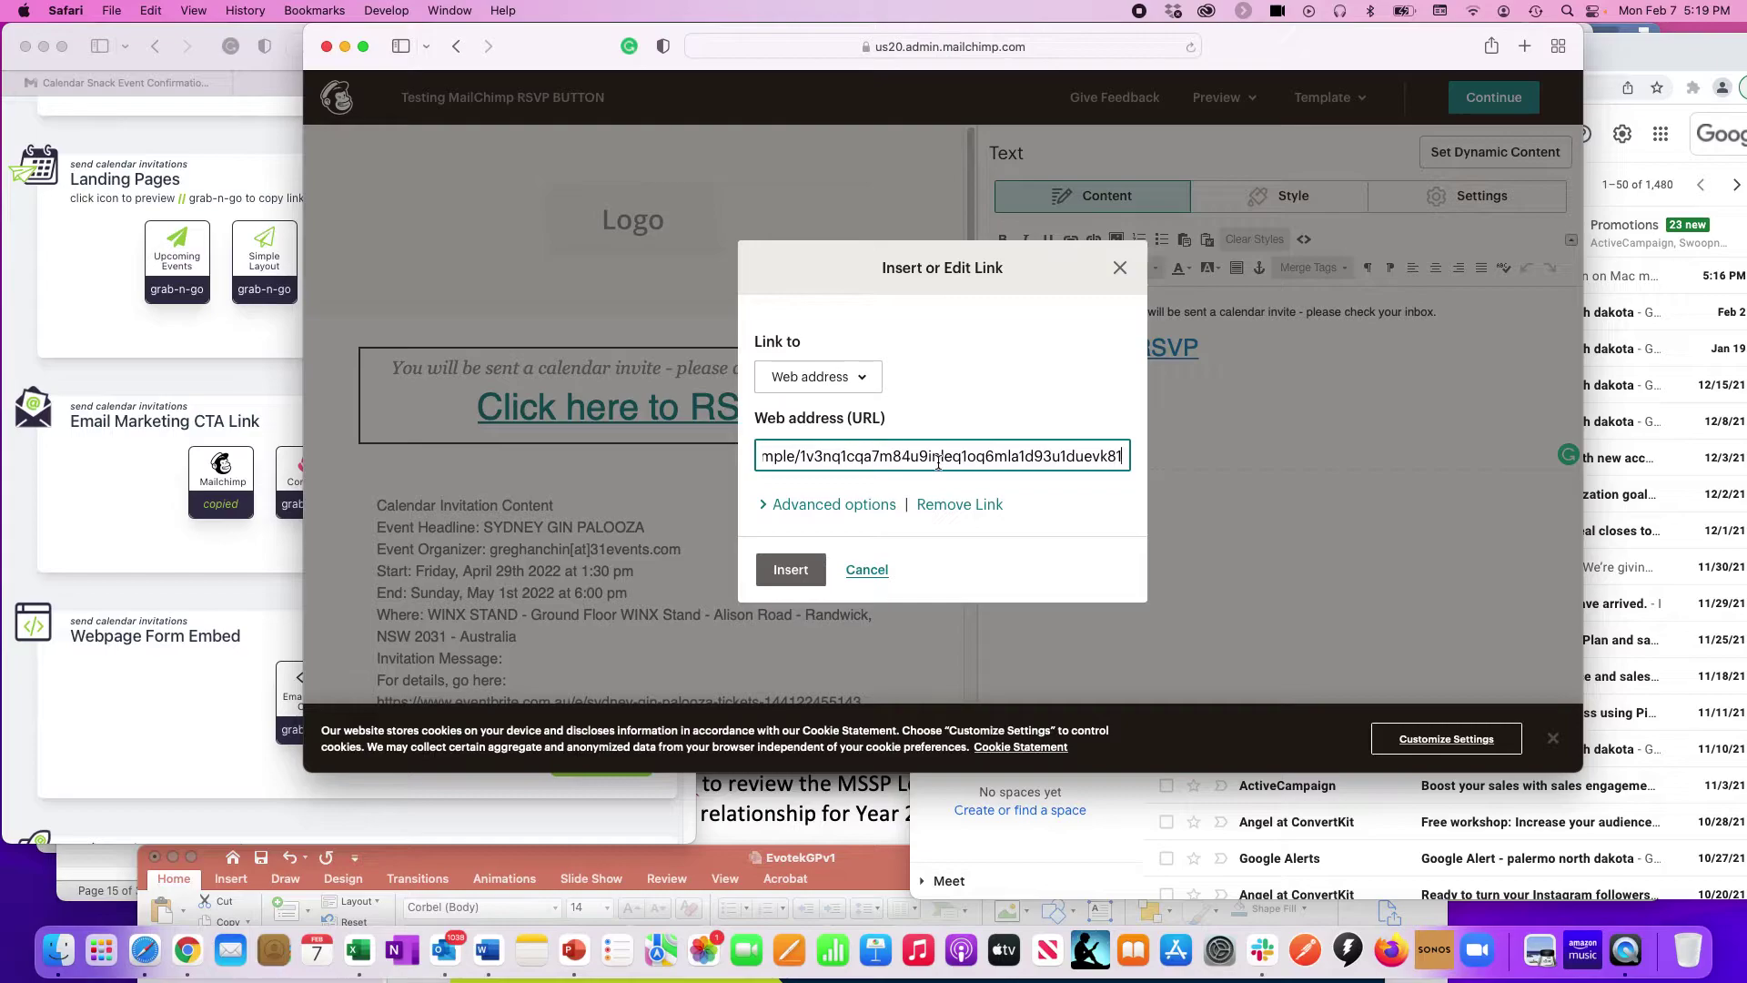
{"action": "double_click", "coordinate": [938, 464]}
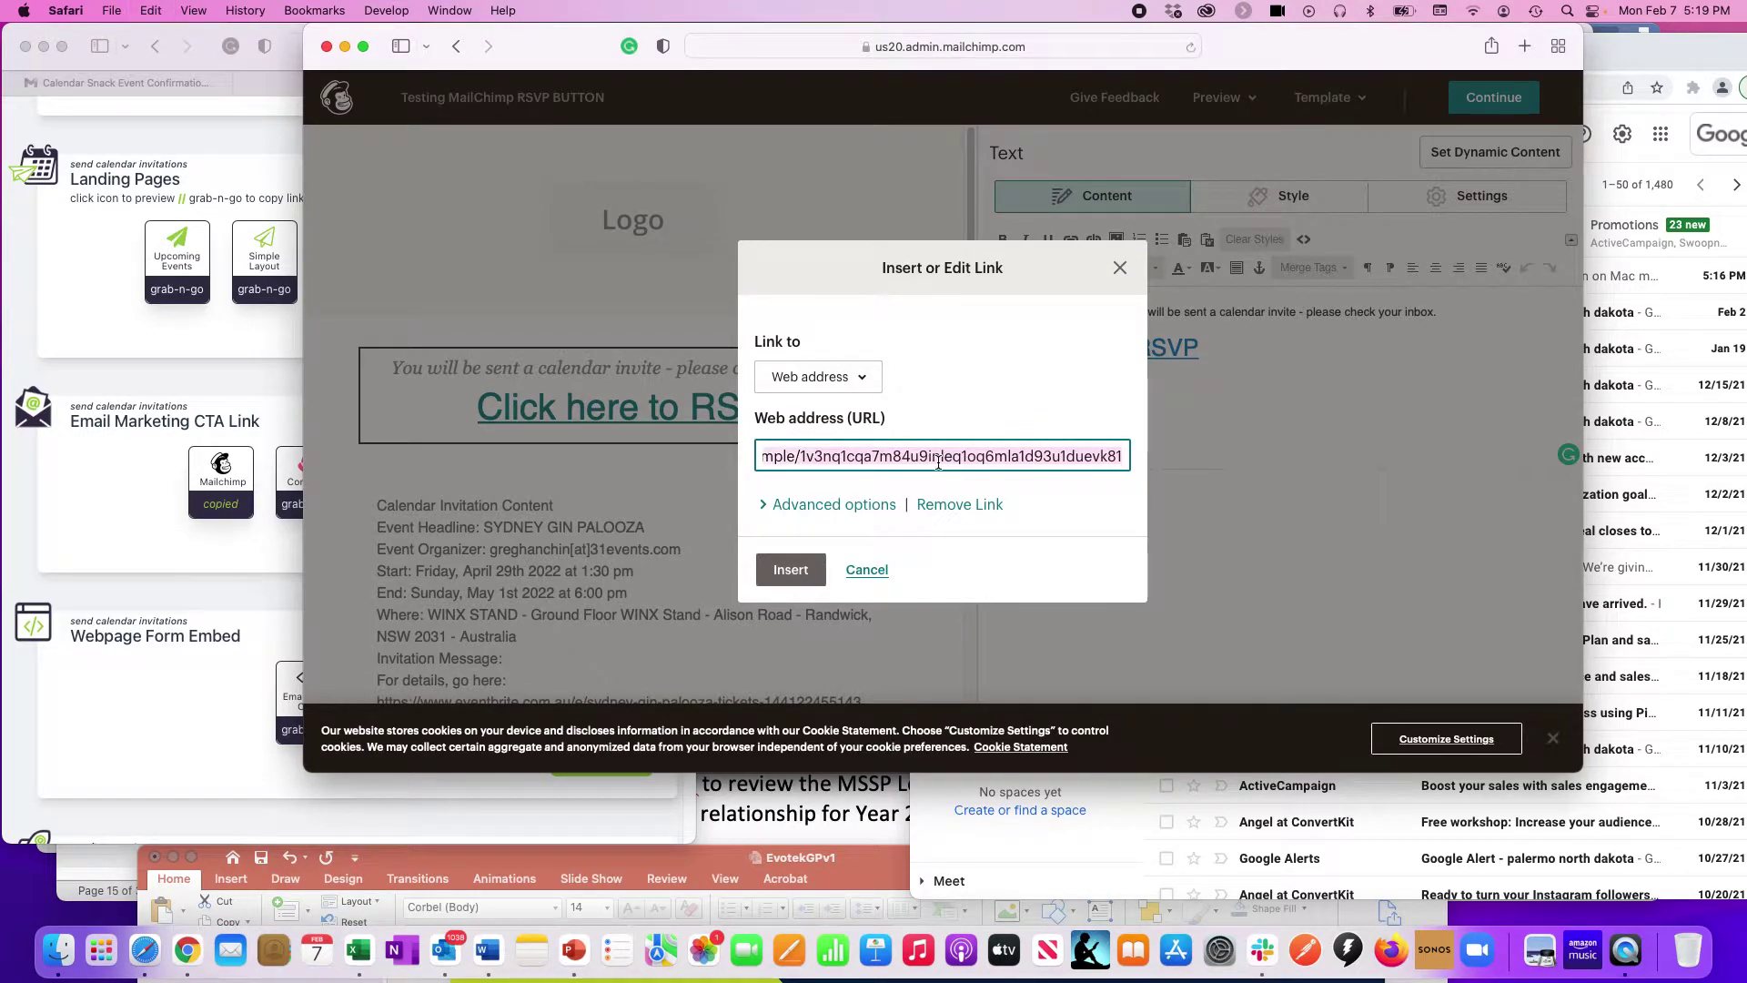
{"action": "key", "text": "BackSpace"}
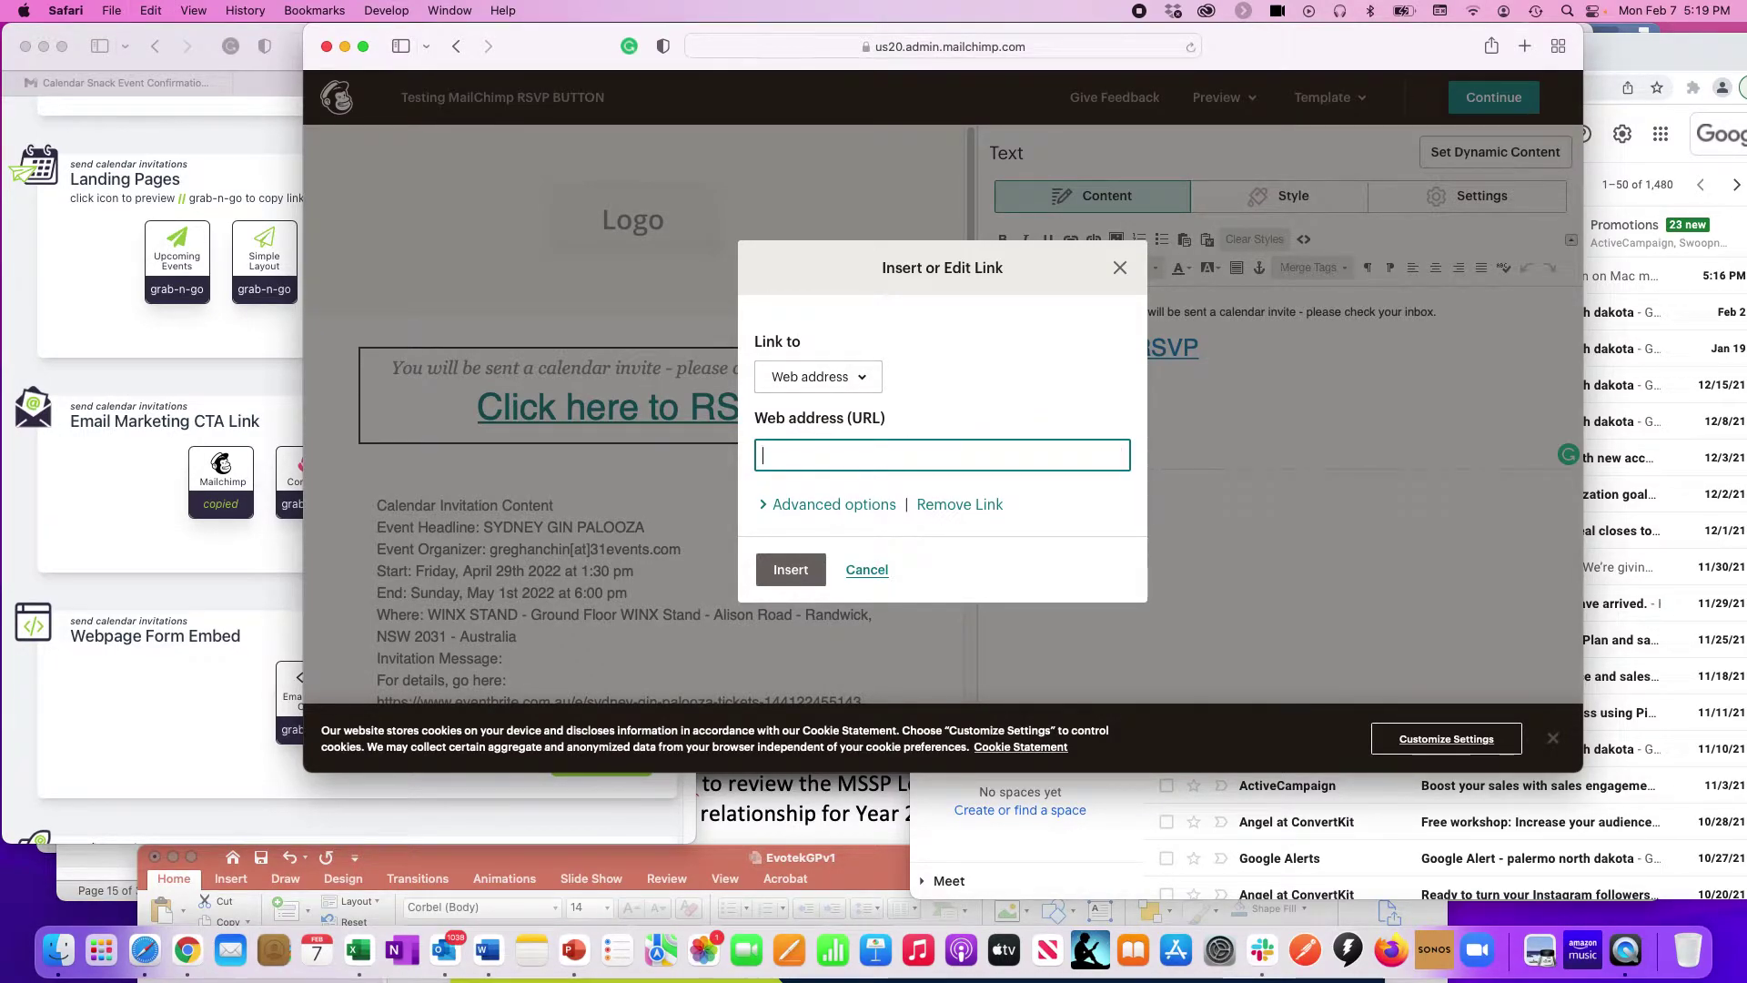
{"action": "key", "text": "super+v"}
{"action": "triple_click", "coordinate": [862, 466]}
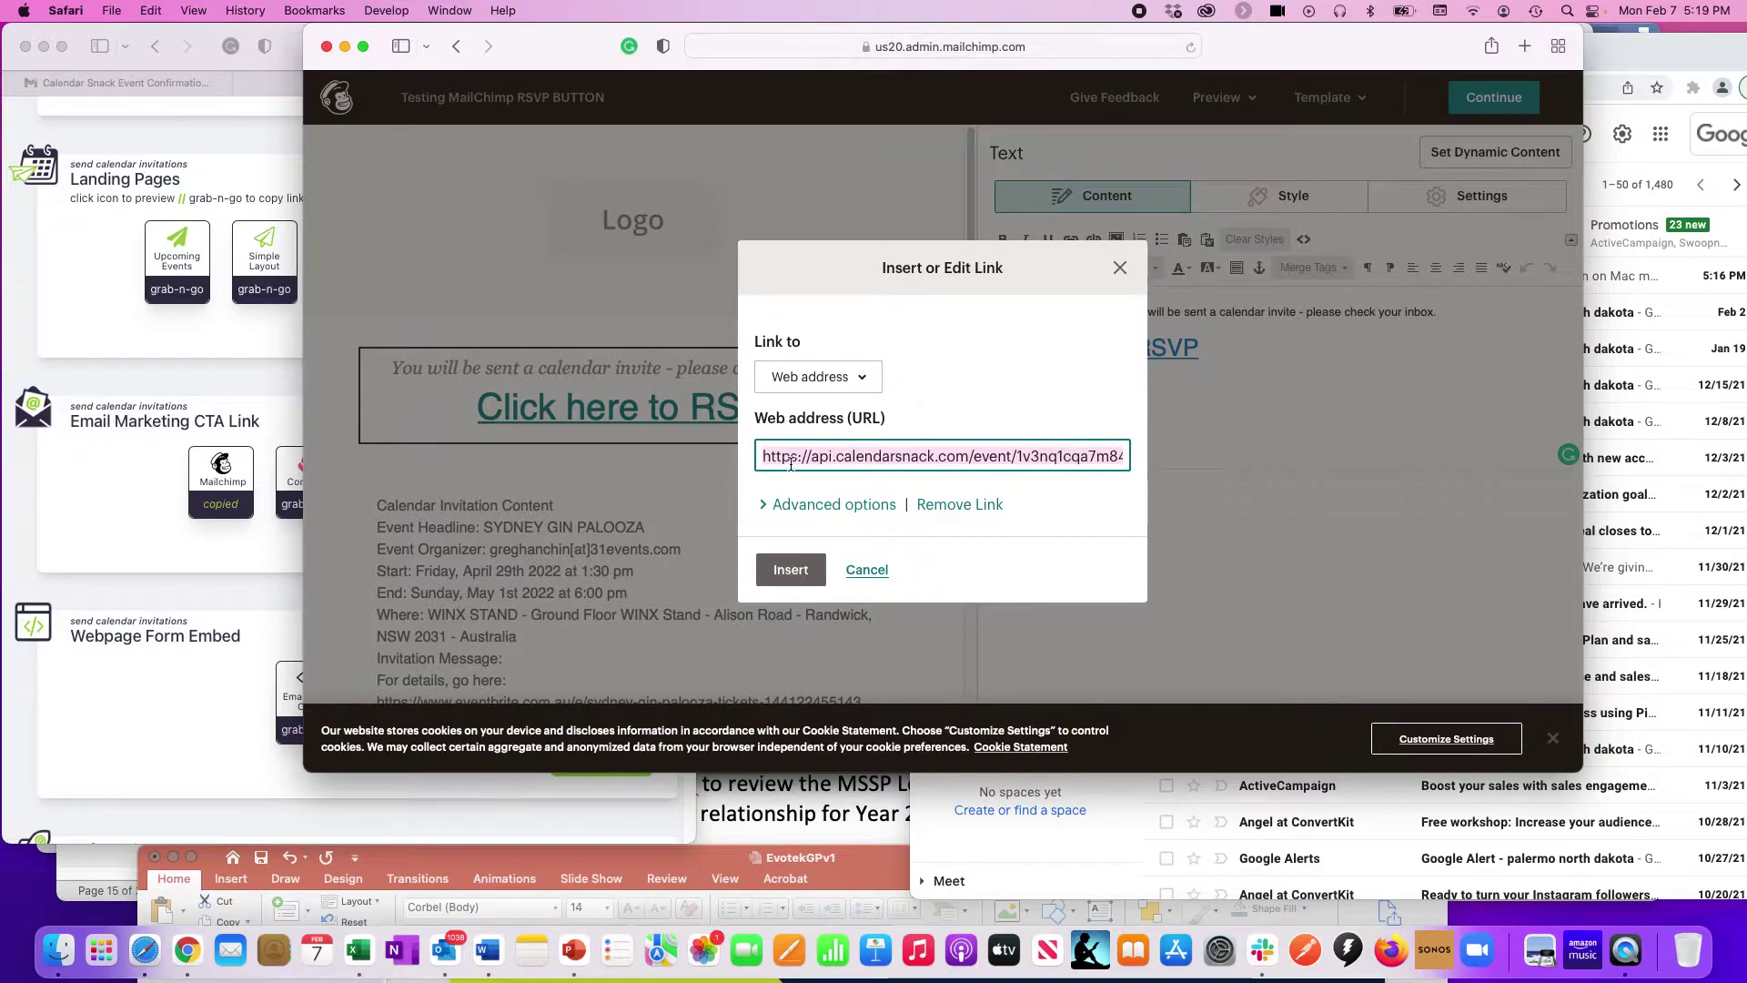
{"action": "left_click", "coordinate": [788, 571]}
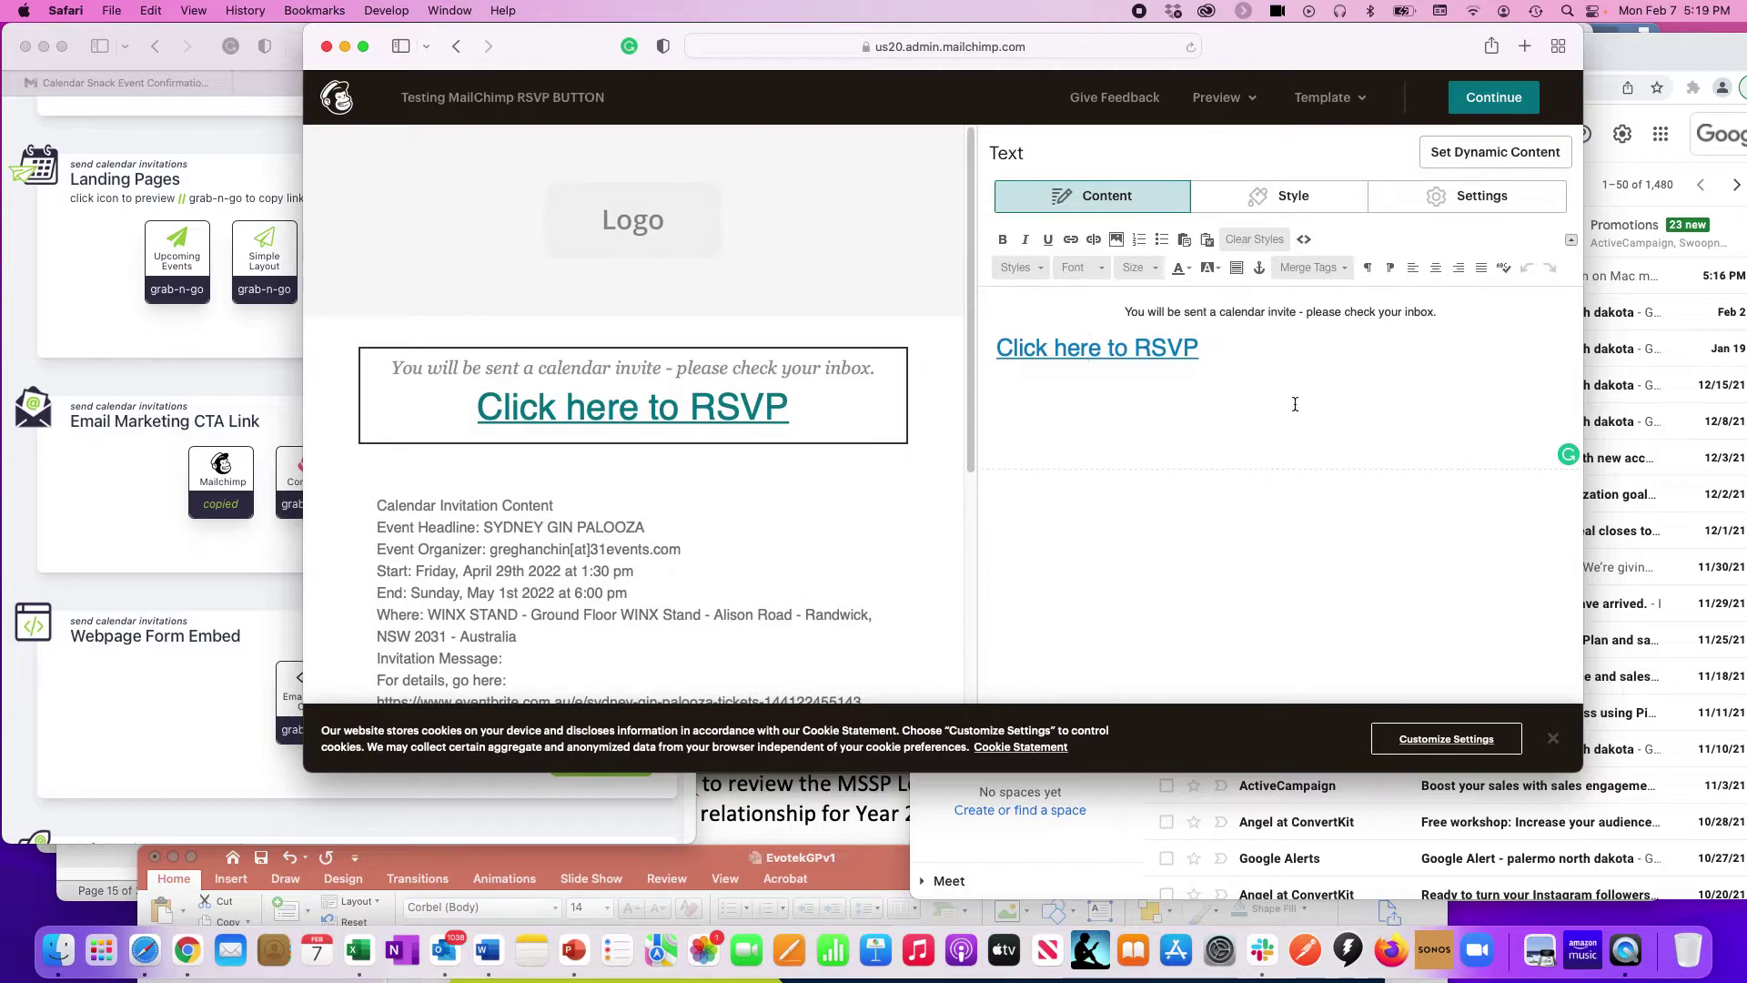
Continue back to the campaign checklist and place the Mailchimp and Gmail windows side by side
{"action": "left_click", "coordinate": [1496, 97]}
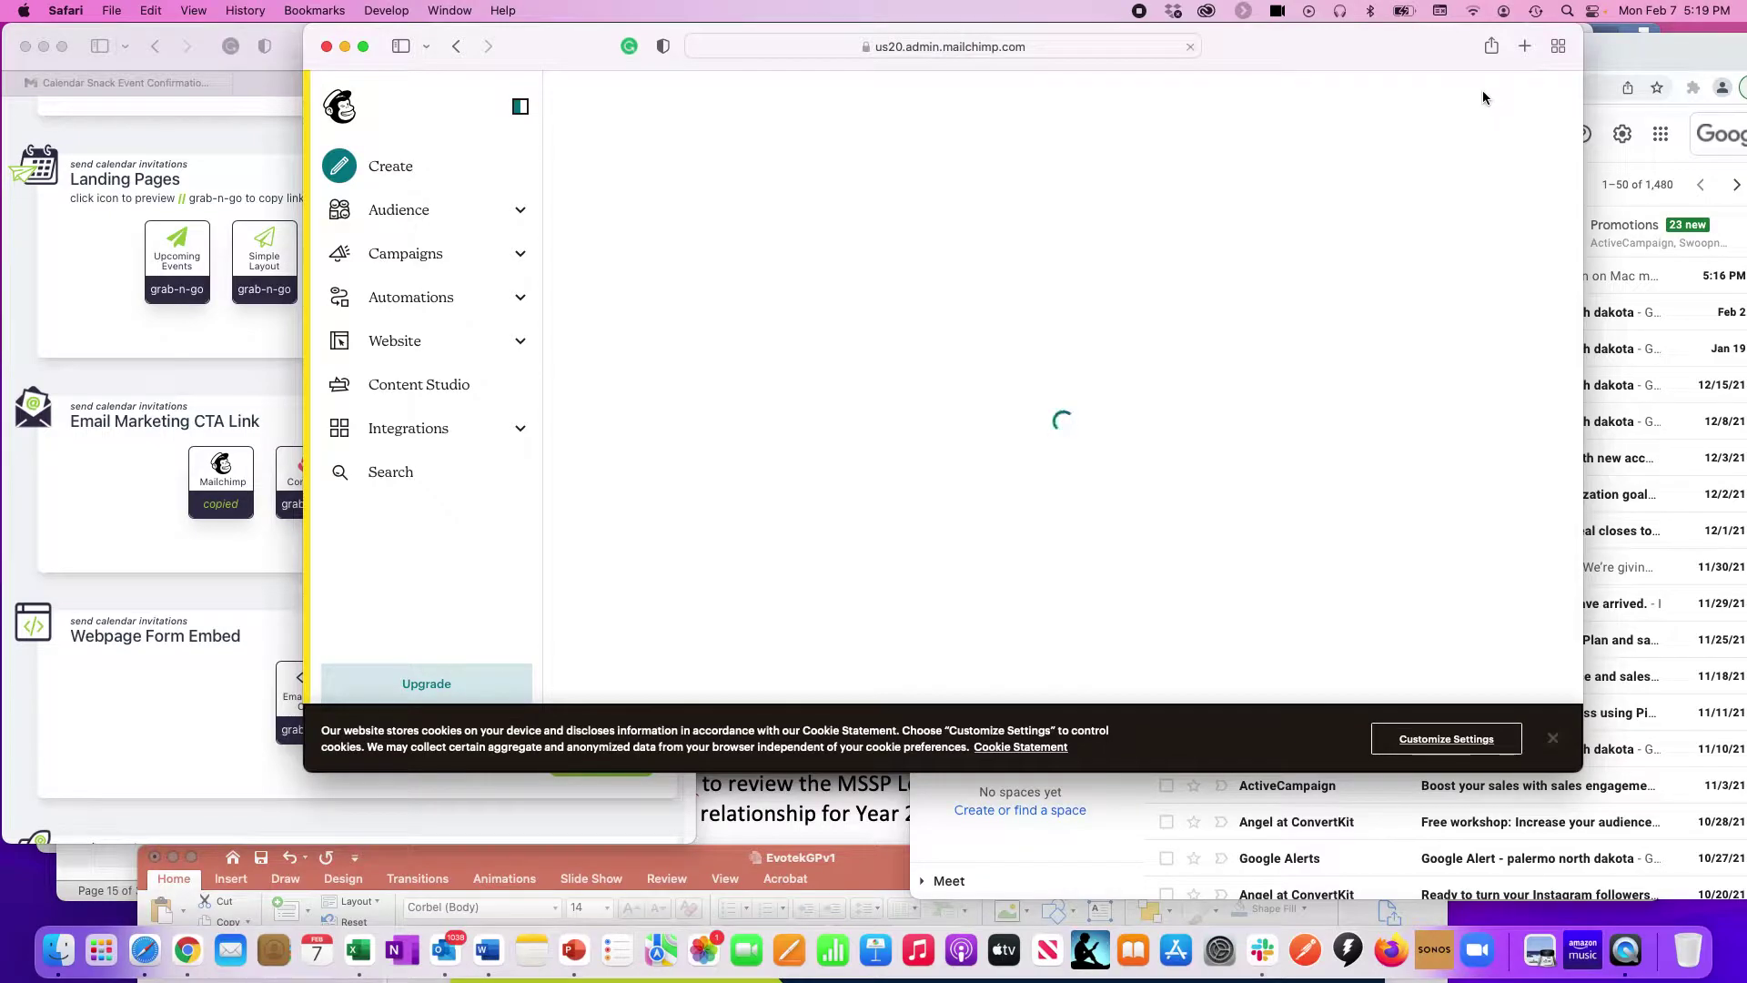
{"action": "left_click_drag", "start_coordinate": [1474, 68], "coordinate": [1251, 85]}
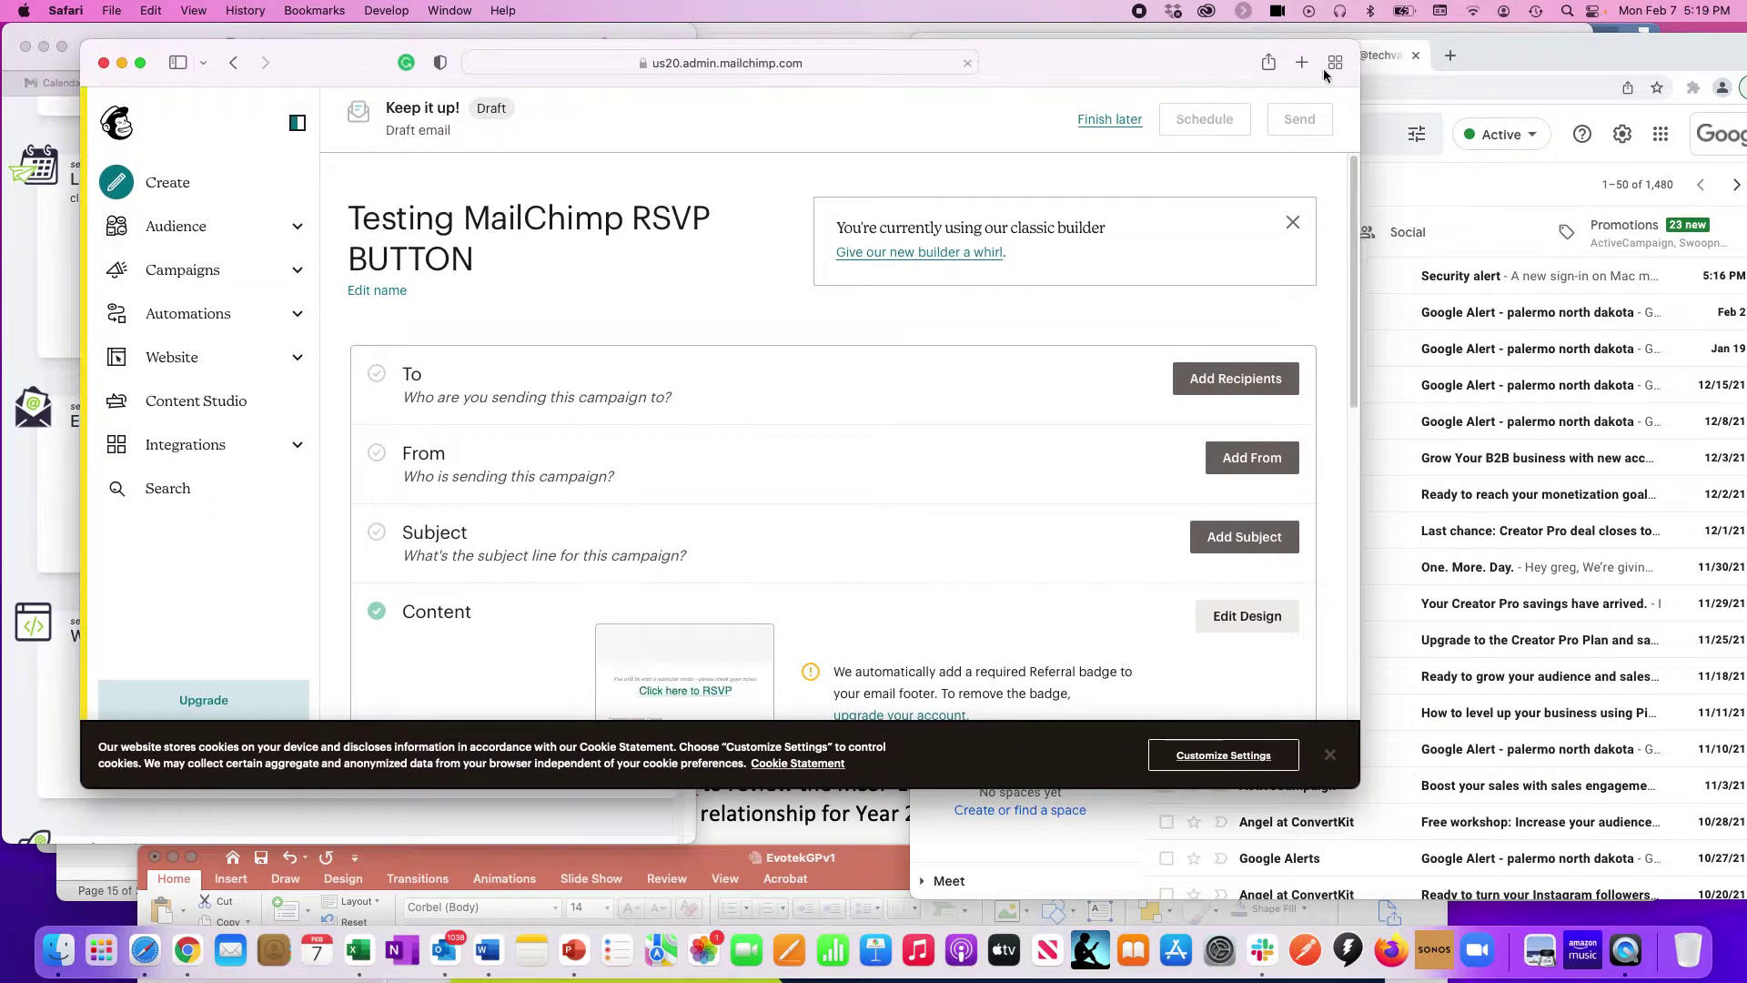
{"action": "left_click", "coordinate": [1532, 55]}
{"action": "left_click_drag", "start_coordinate": [1532, 55], "coordinate": [1449, 47]}
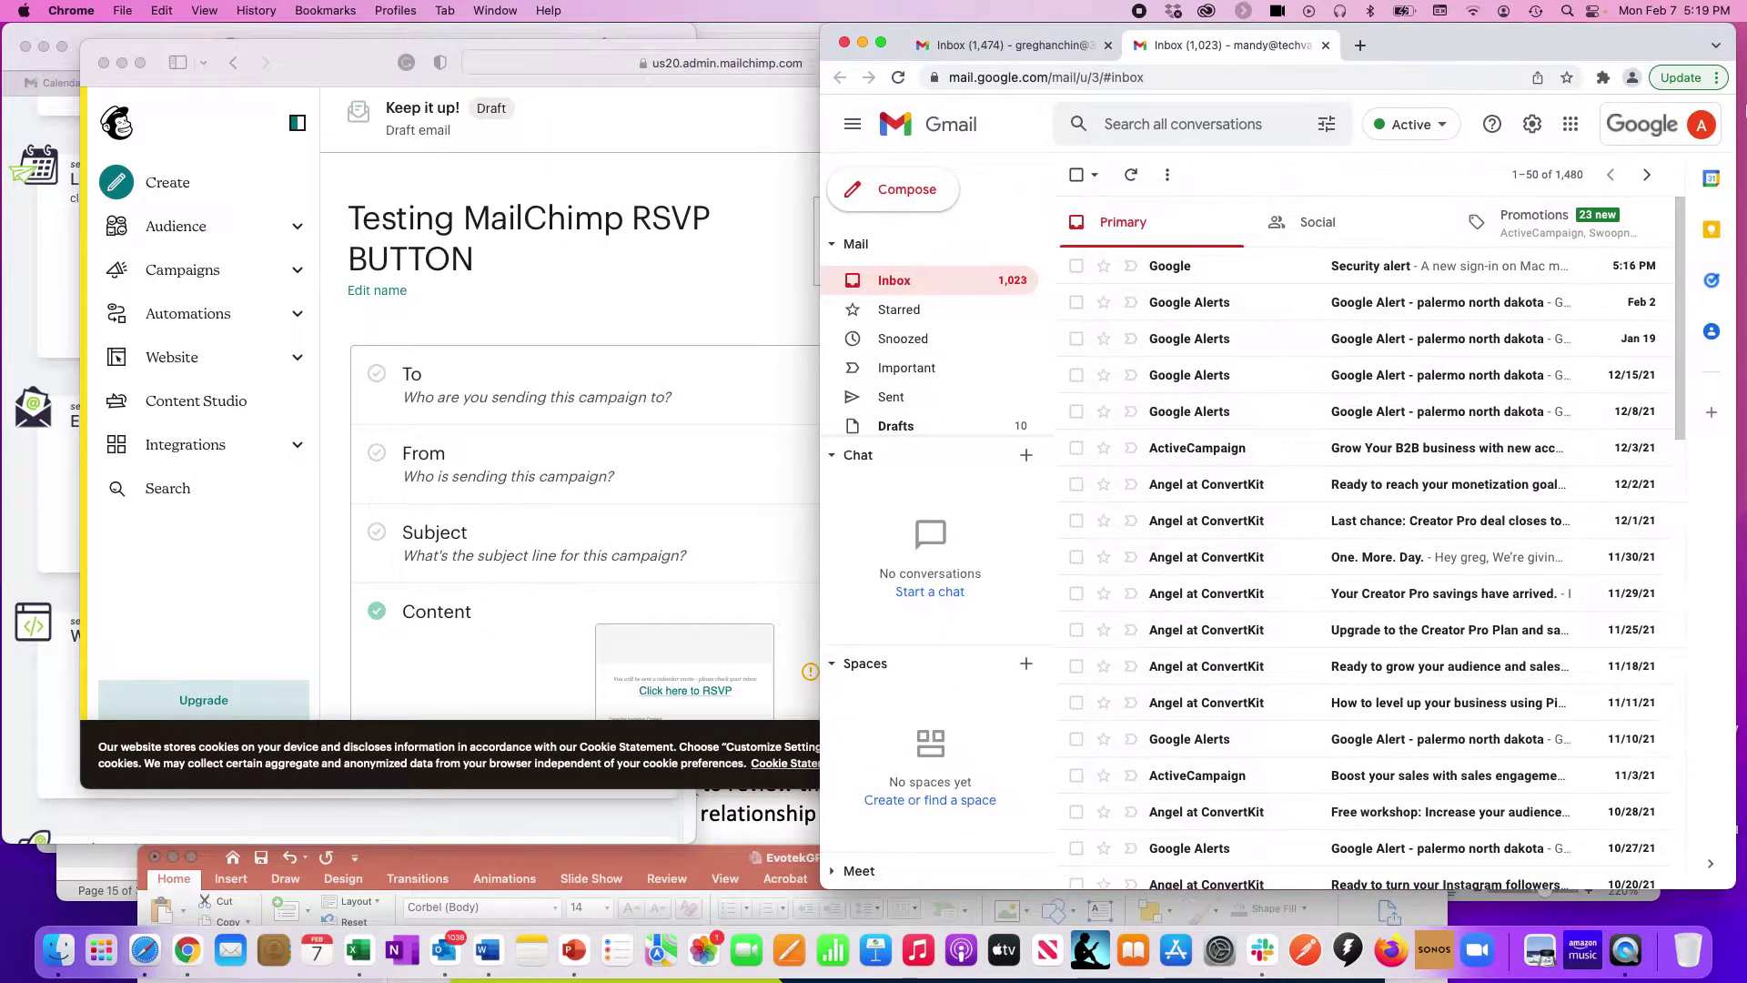
Check Gmail's signed-in Google accounts, then bring the Mailchimp campaign back in front
{"action": "left_click", "coordinate": [1698, 126]}
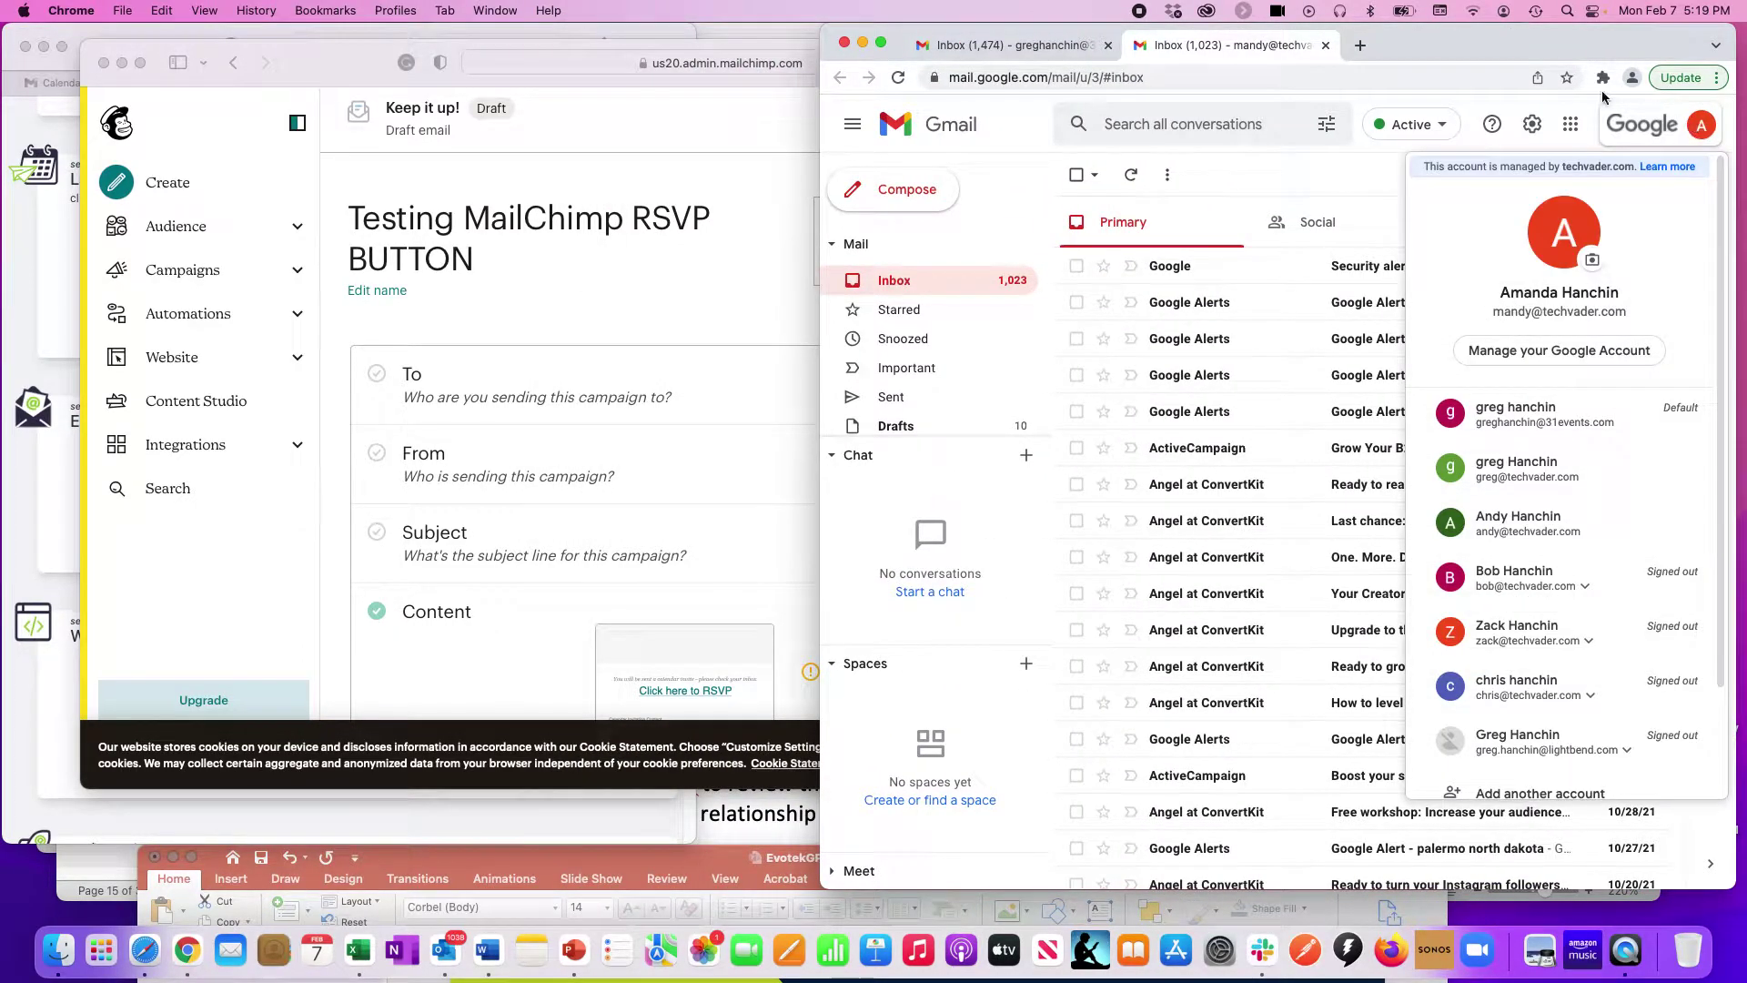
{"action": "left_click_drag", "start_coordinate": [1494, 47], "coordinate": [1736, 27]}
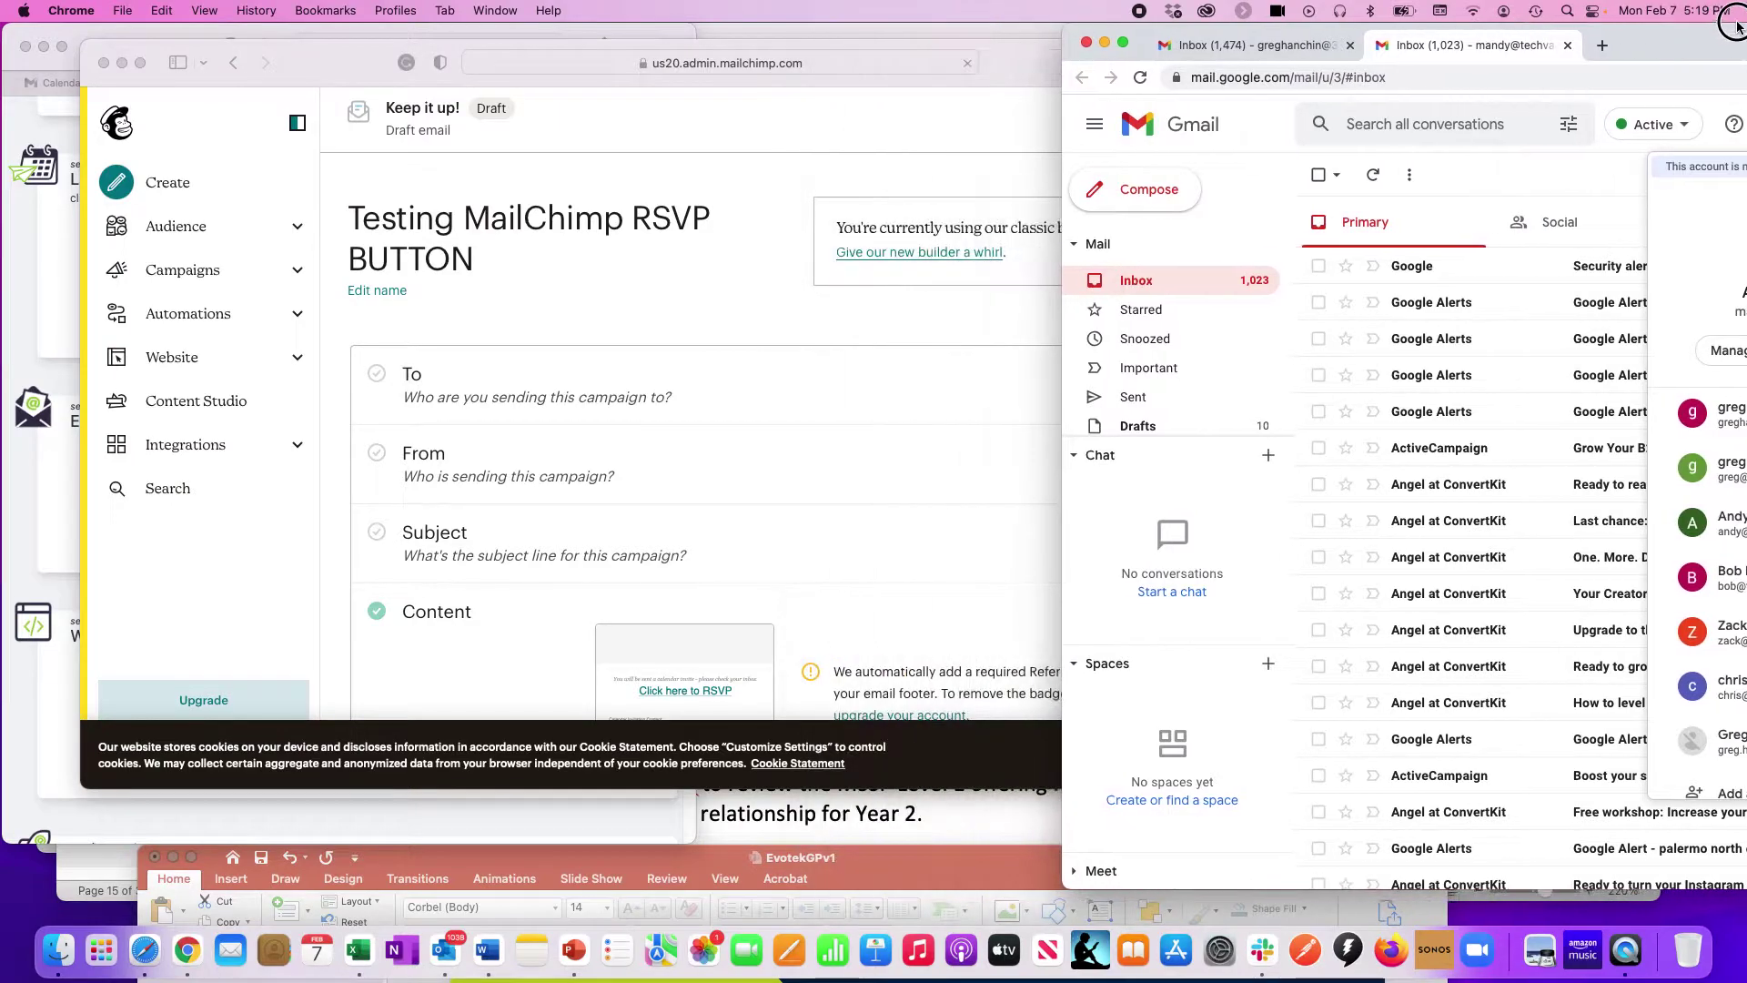
{"action": "left_click", "coordinate": [1020, 80]}
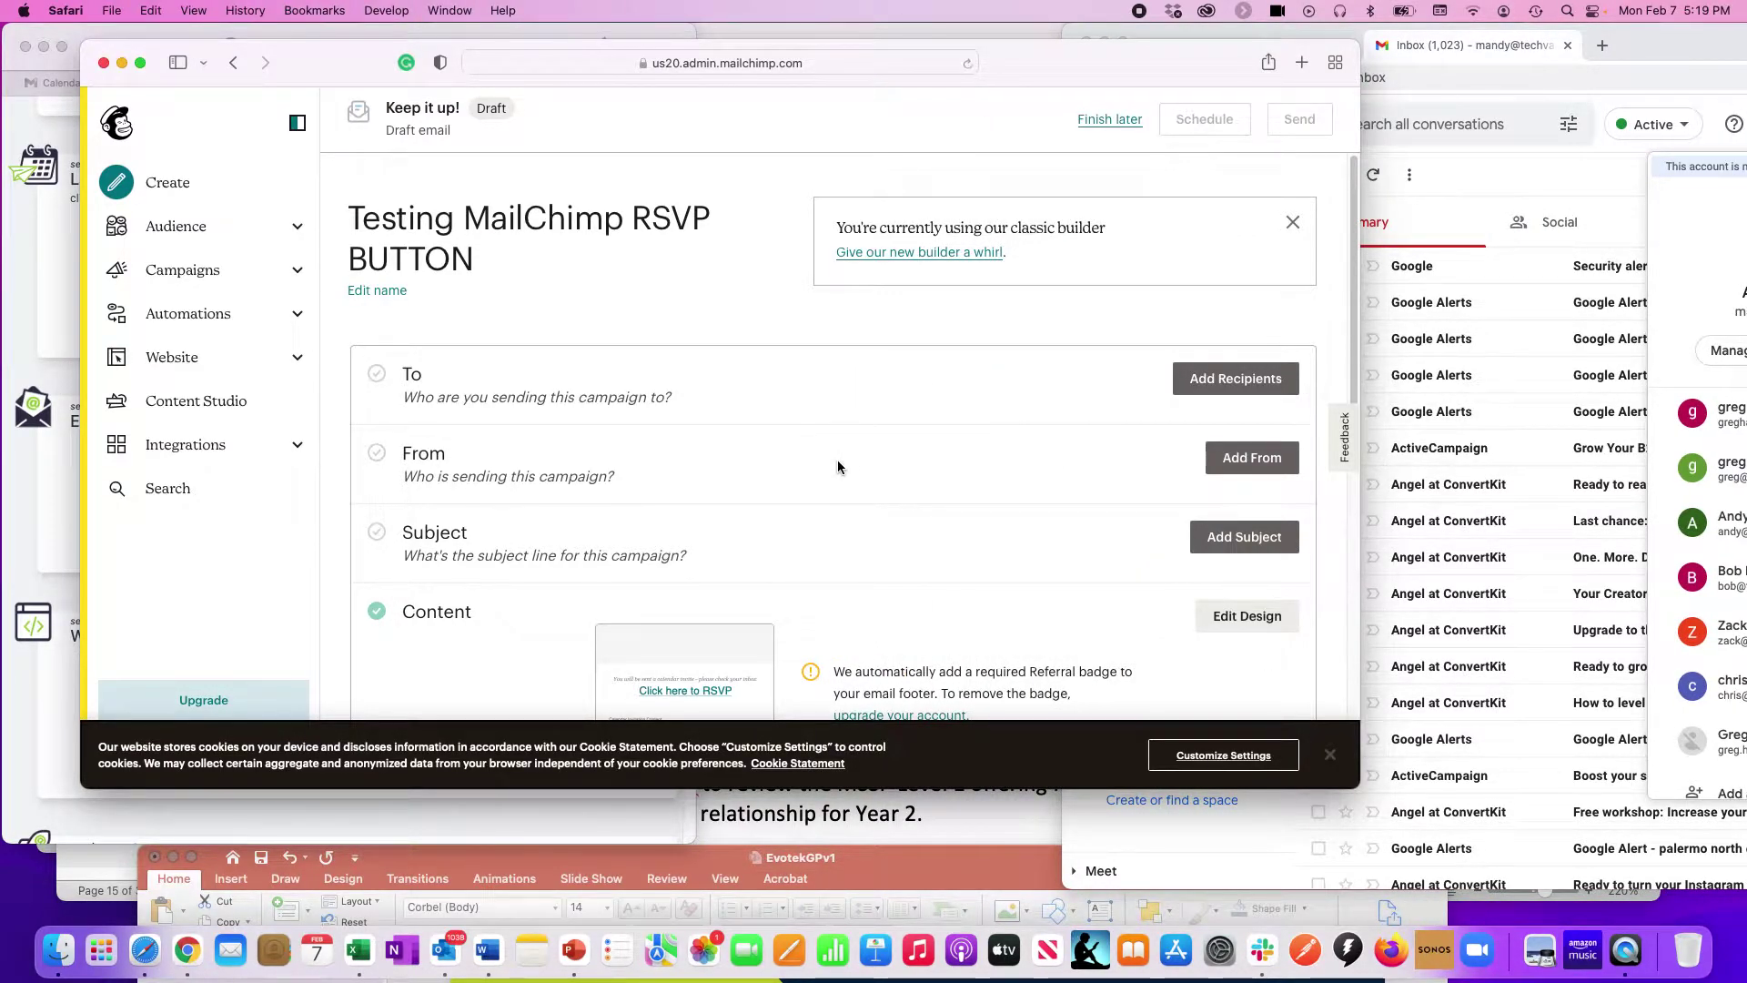
{"action": "scroll", "coordinate": [838, 461], "scroll_direction": "down", "scroll_amount": 7}
{"action": "scroll", "coordinate": [838, 461], "scroll_direction": "up", "scroll_amount": 4}
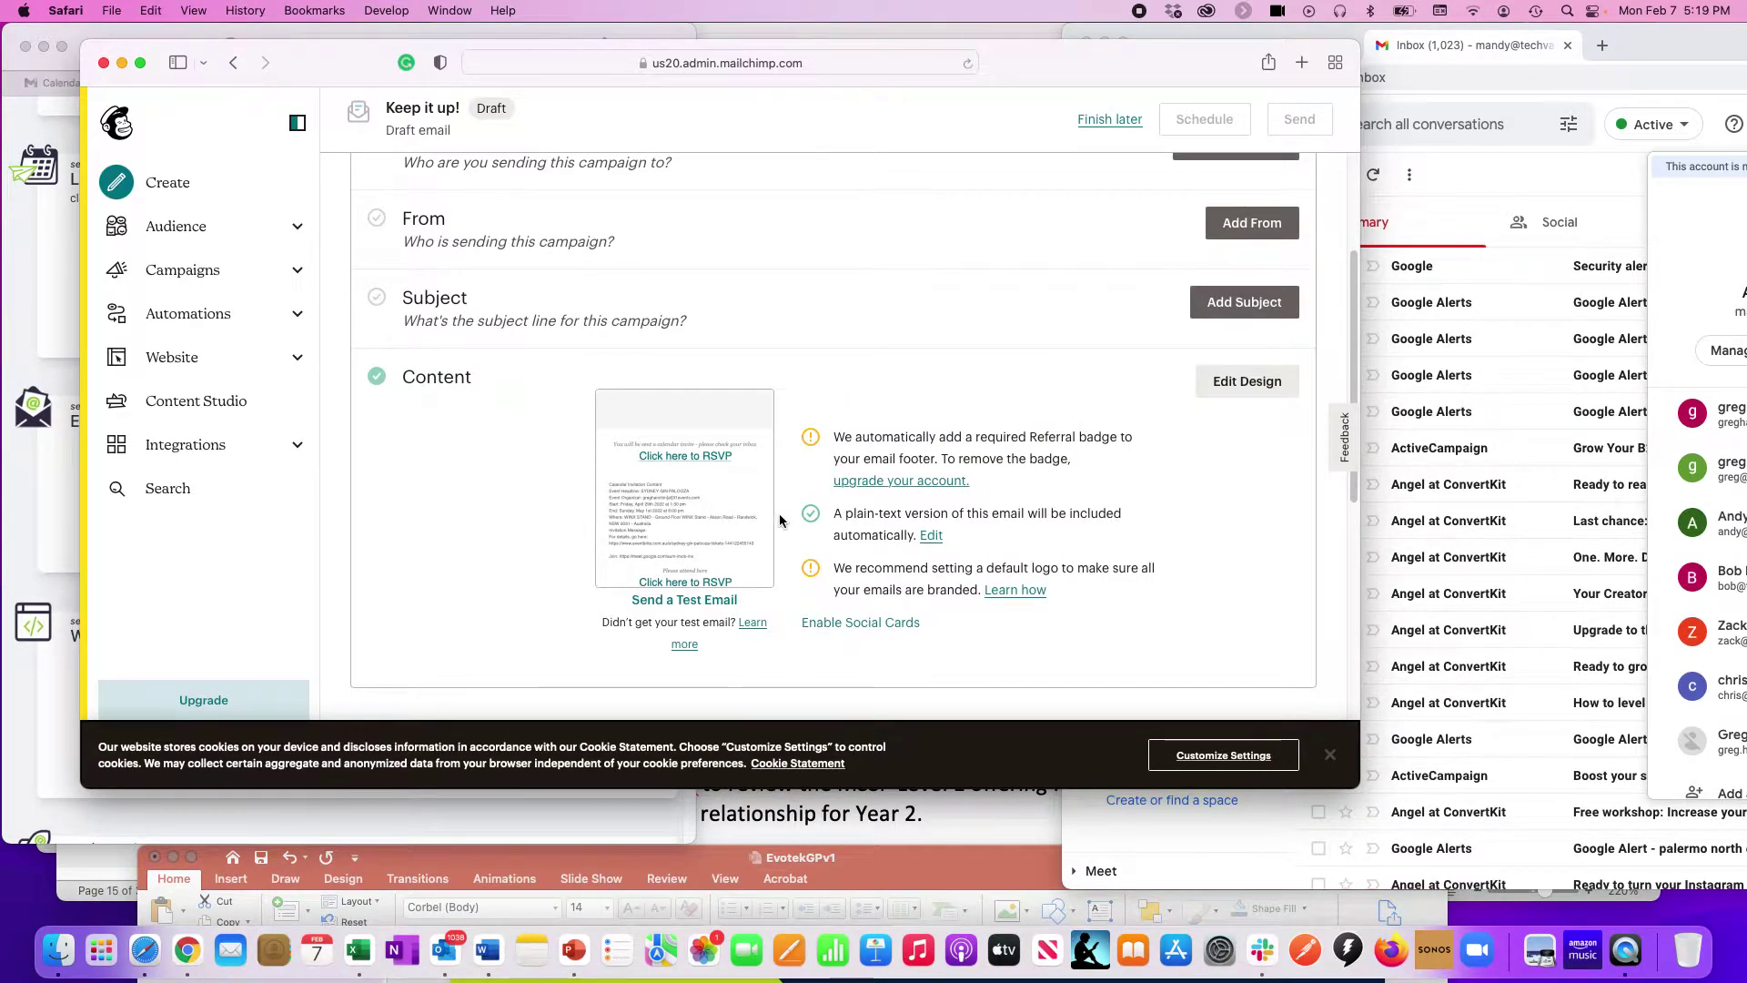
{"action": "left_click", "coordinate": [739, 533]}
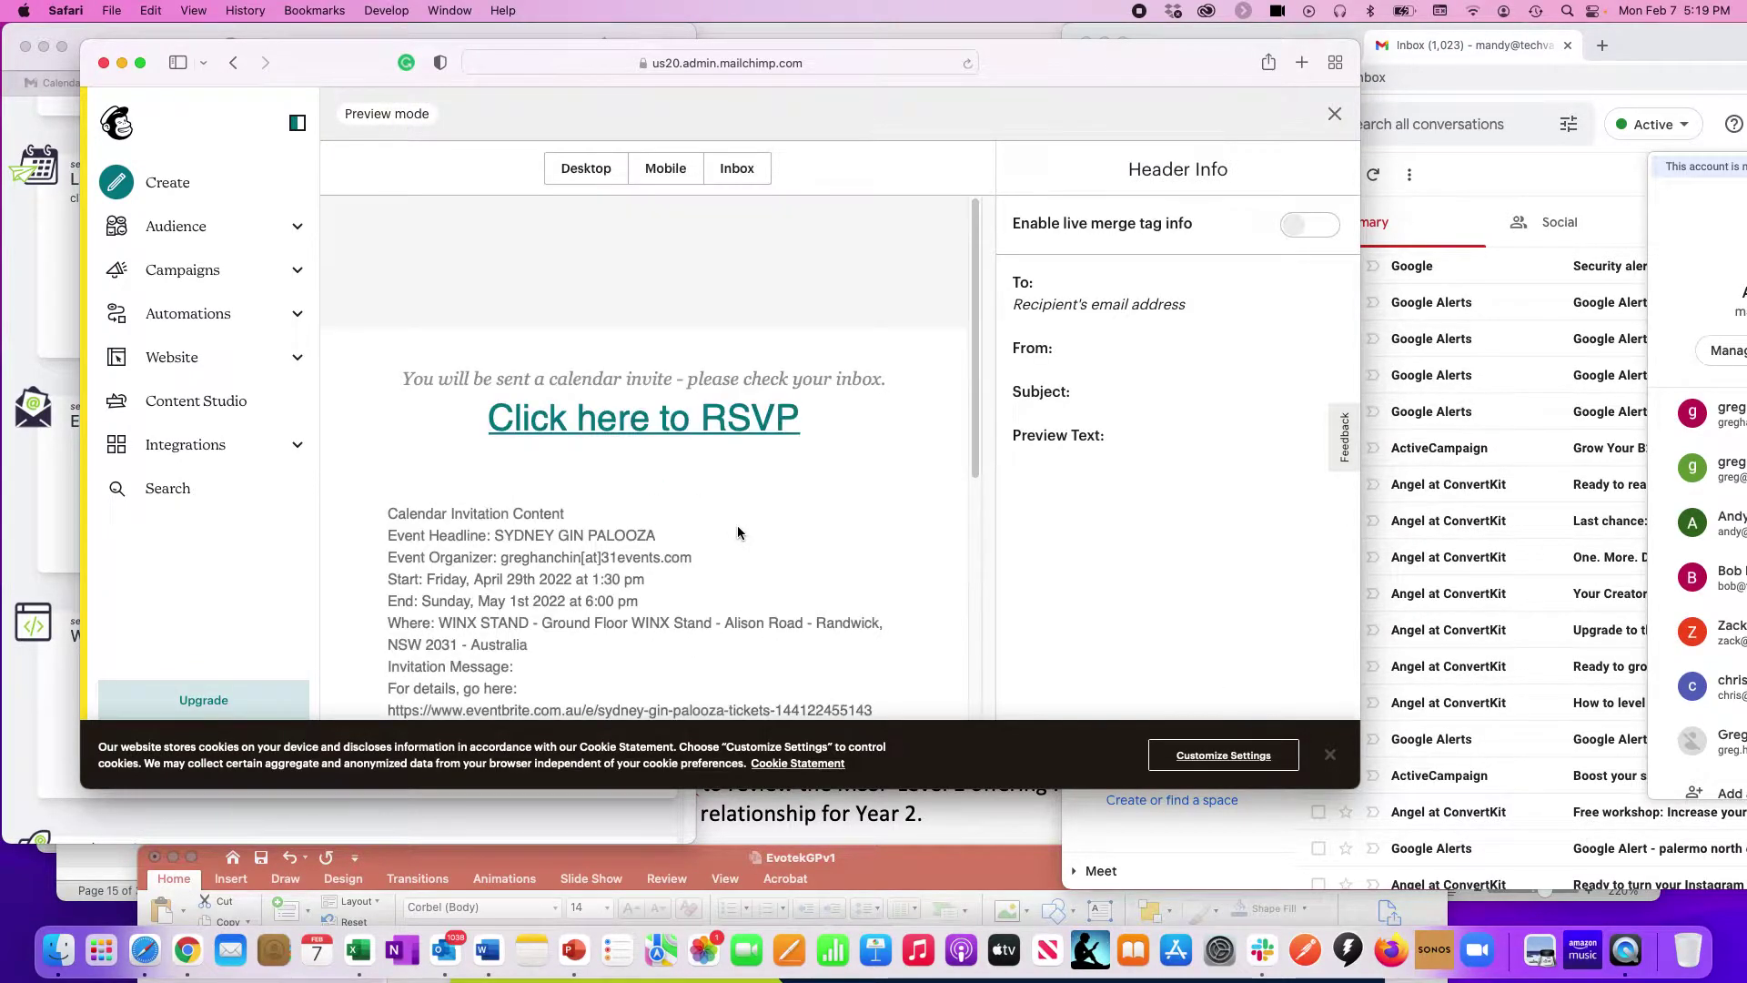
{"action": "scroll", "coordinate": [737, 532], "scroll_direction": "down", "scroll_amount": 5}
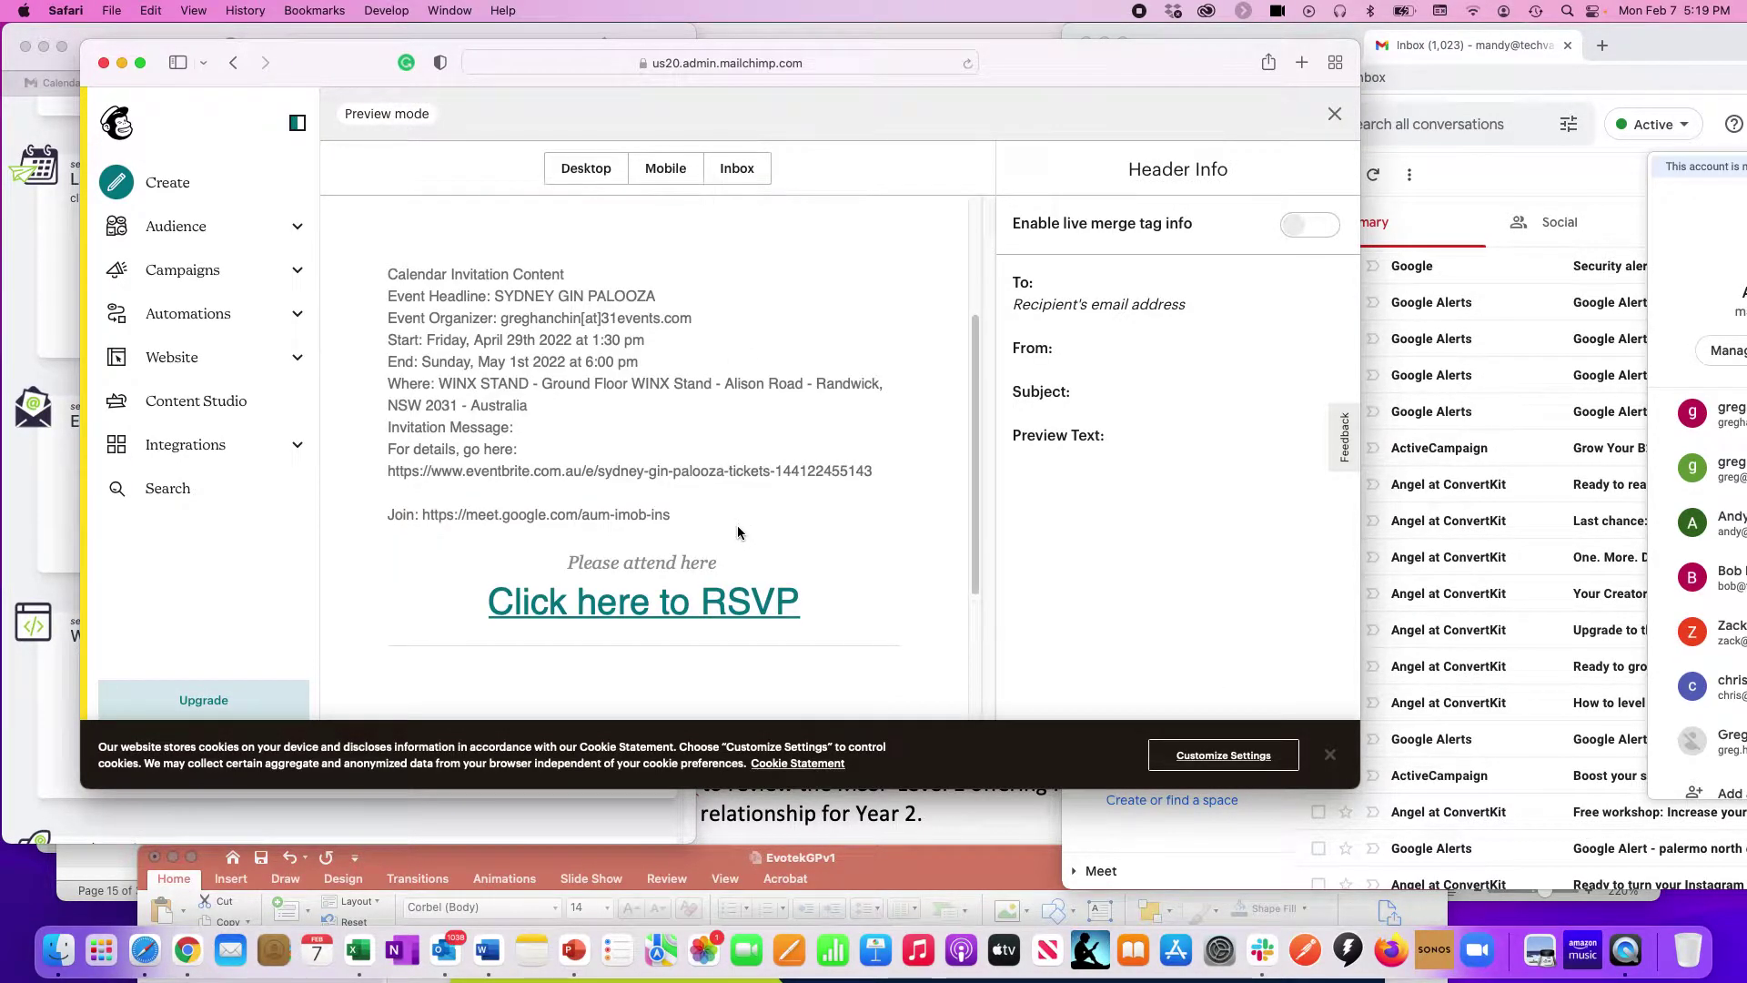
{"action": "scroll", "coordinate": [748, 516], "scroll_direction": "up", "scroll_amount": 5}
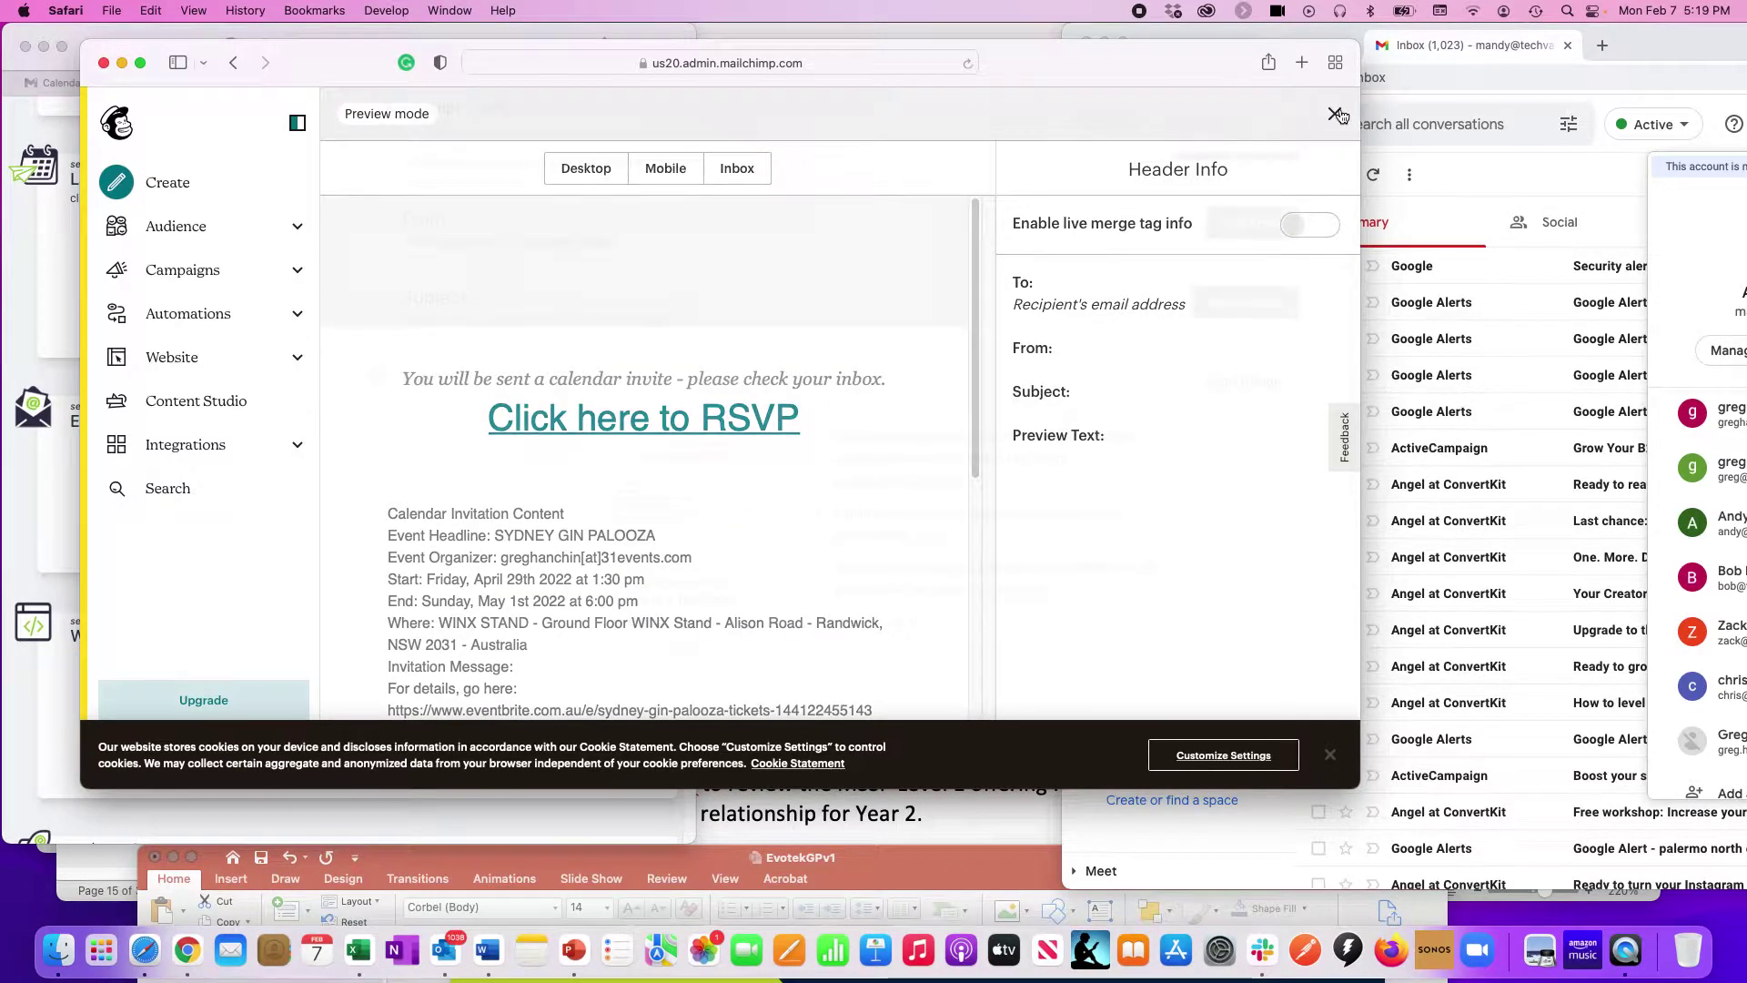
{"action": "left_click", "coordinate": [1335, 114]}
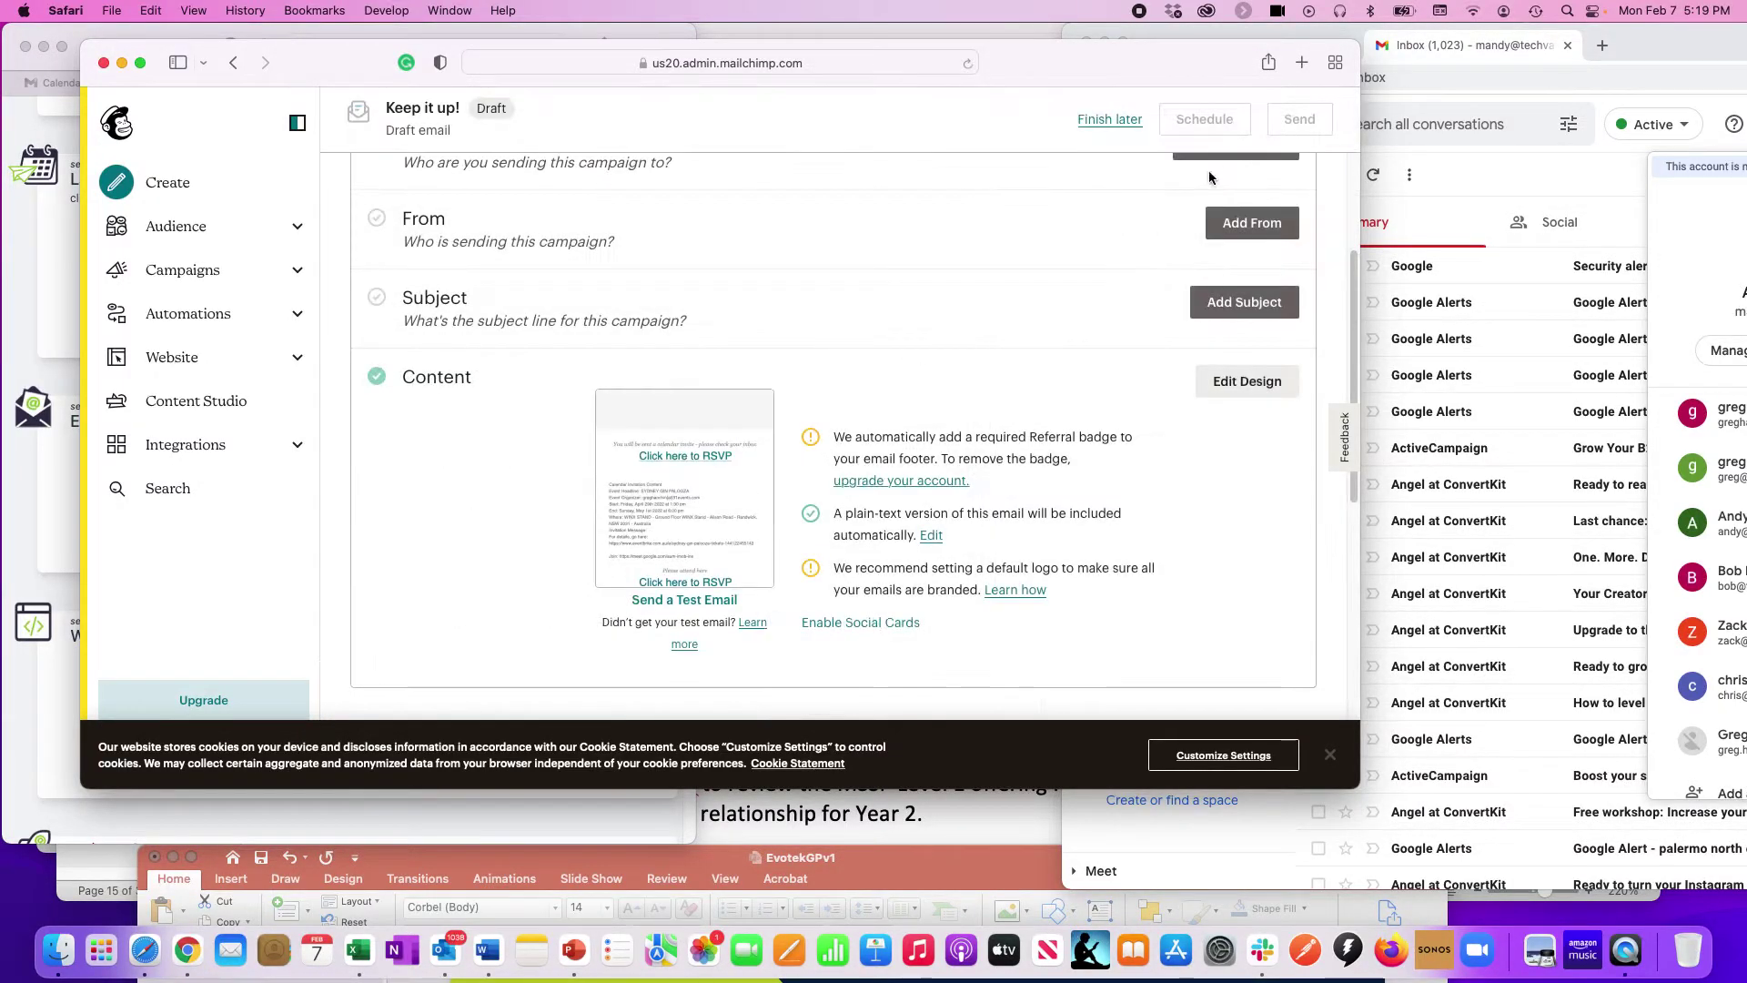
Send a test of the campaign, changing the name part of the recipient e-mail address
{"action": "left_click", "coordinate": [685, 600]}
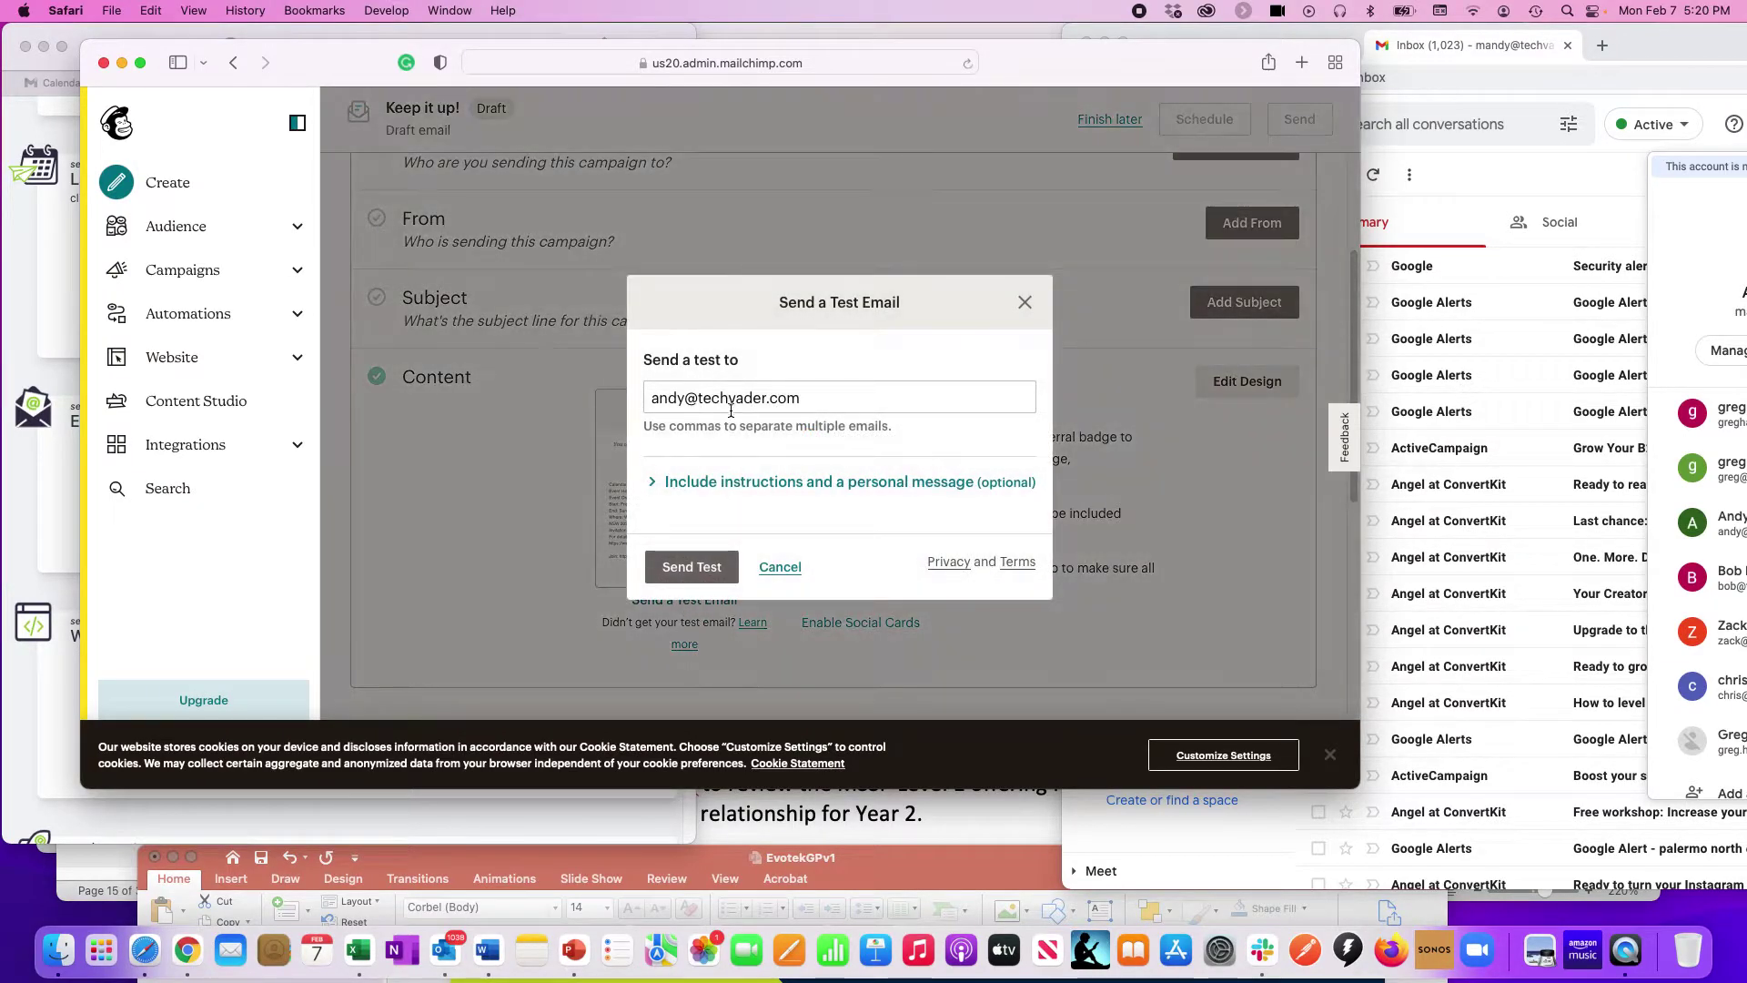
{"action": "left_click_drag", "start_coordinate": [683, 393], "coordinate": [648, 389]}
{"action": "type", "text": "mandy"}
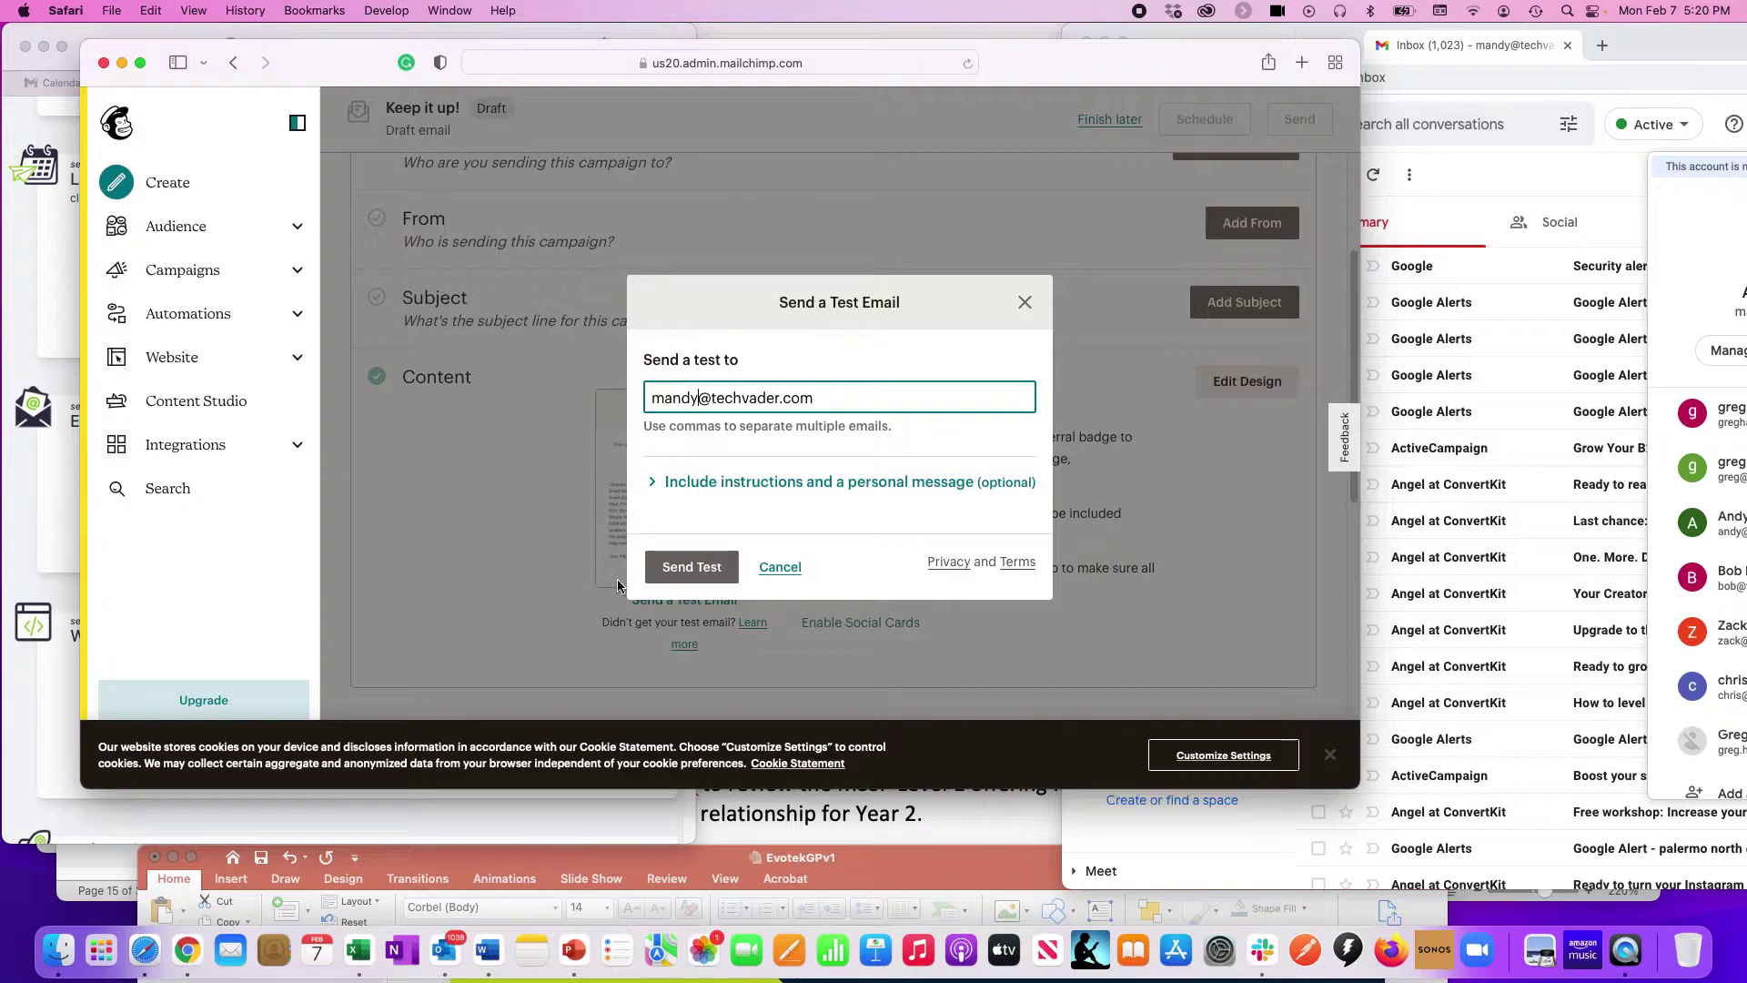
{"action": "left_click", "coordinate": [664, 569]}
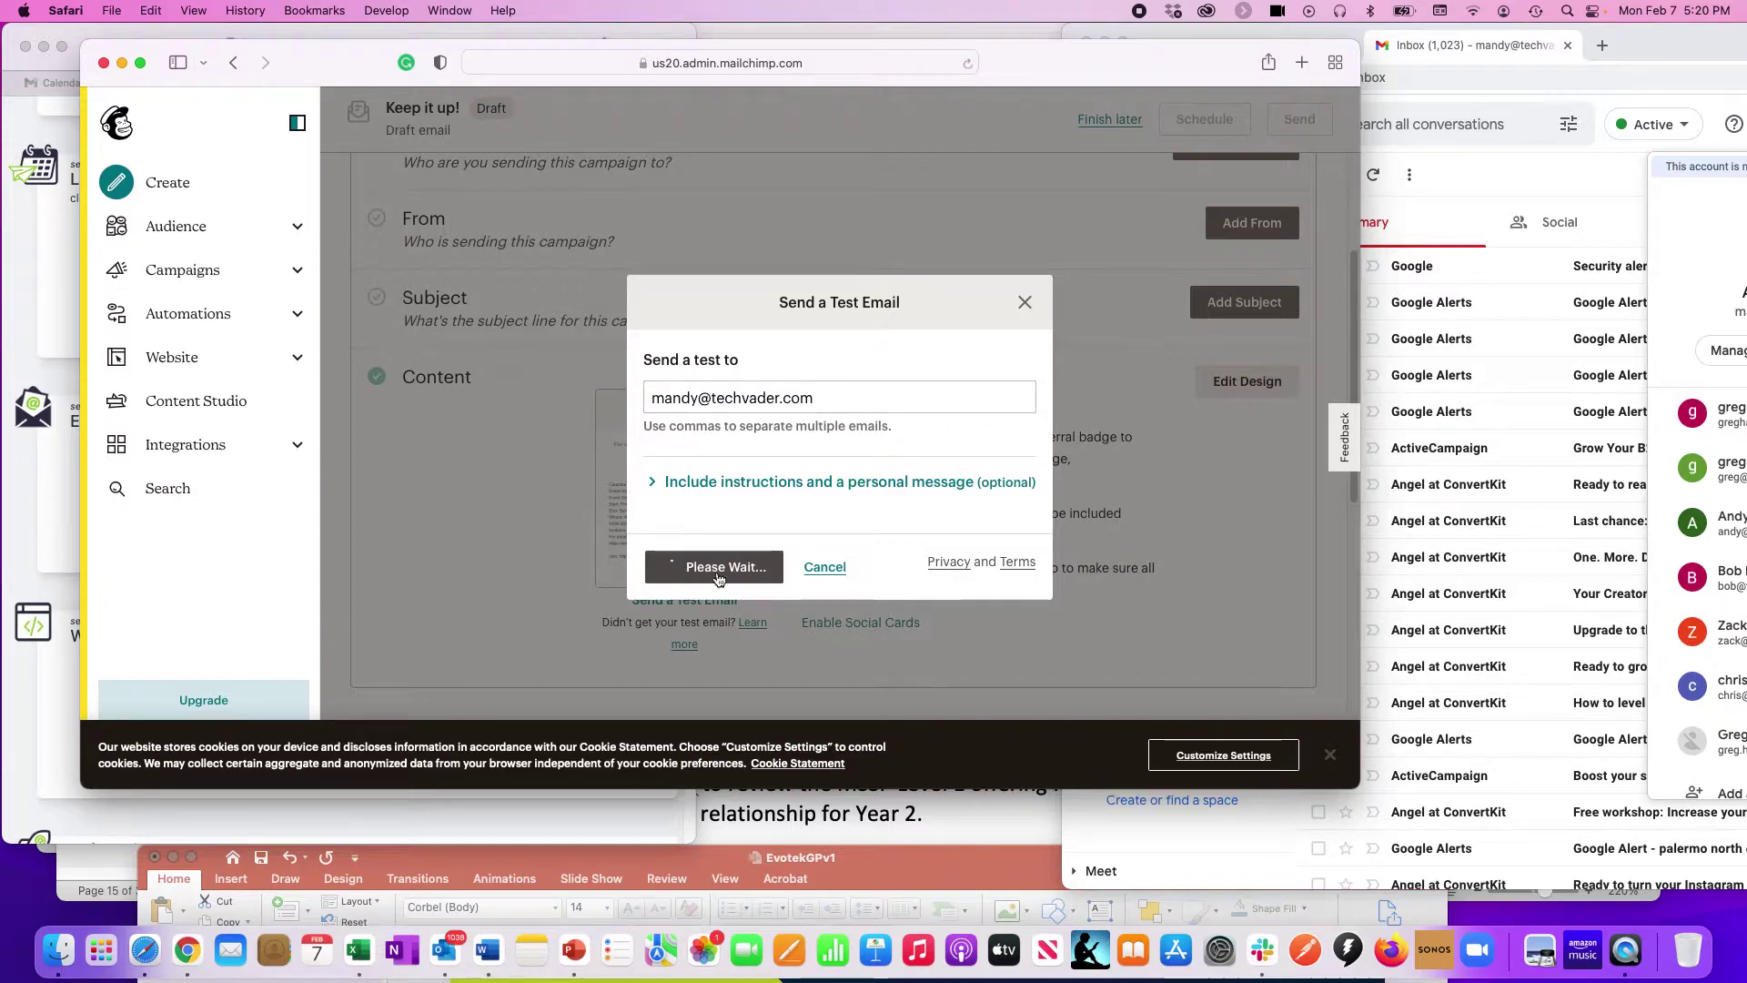
Bring Gmail forward, dismiss its account list and widen the window
{"action": "left_click", "coordinate": [1508, 199]}
{"action": "left_click_drag", "start_coordinate": [1656, 45], "coordinate": [948, 48]}
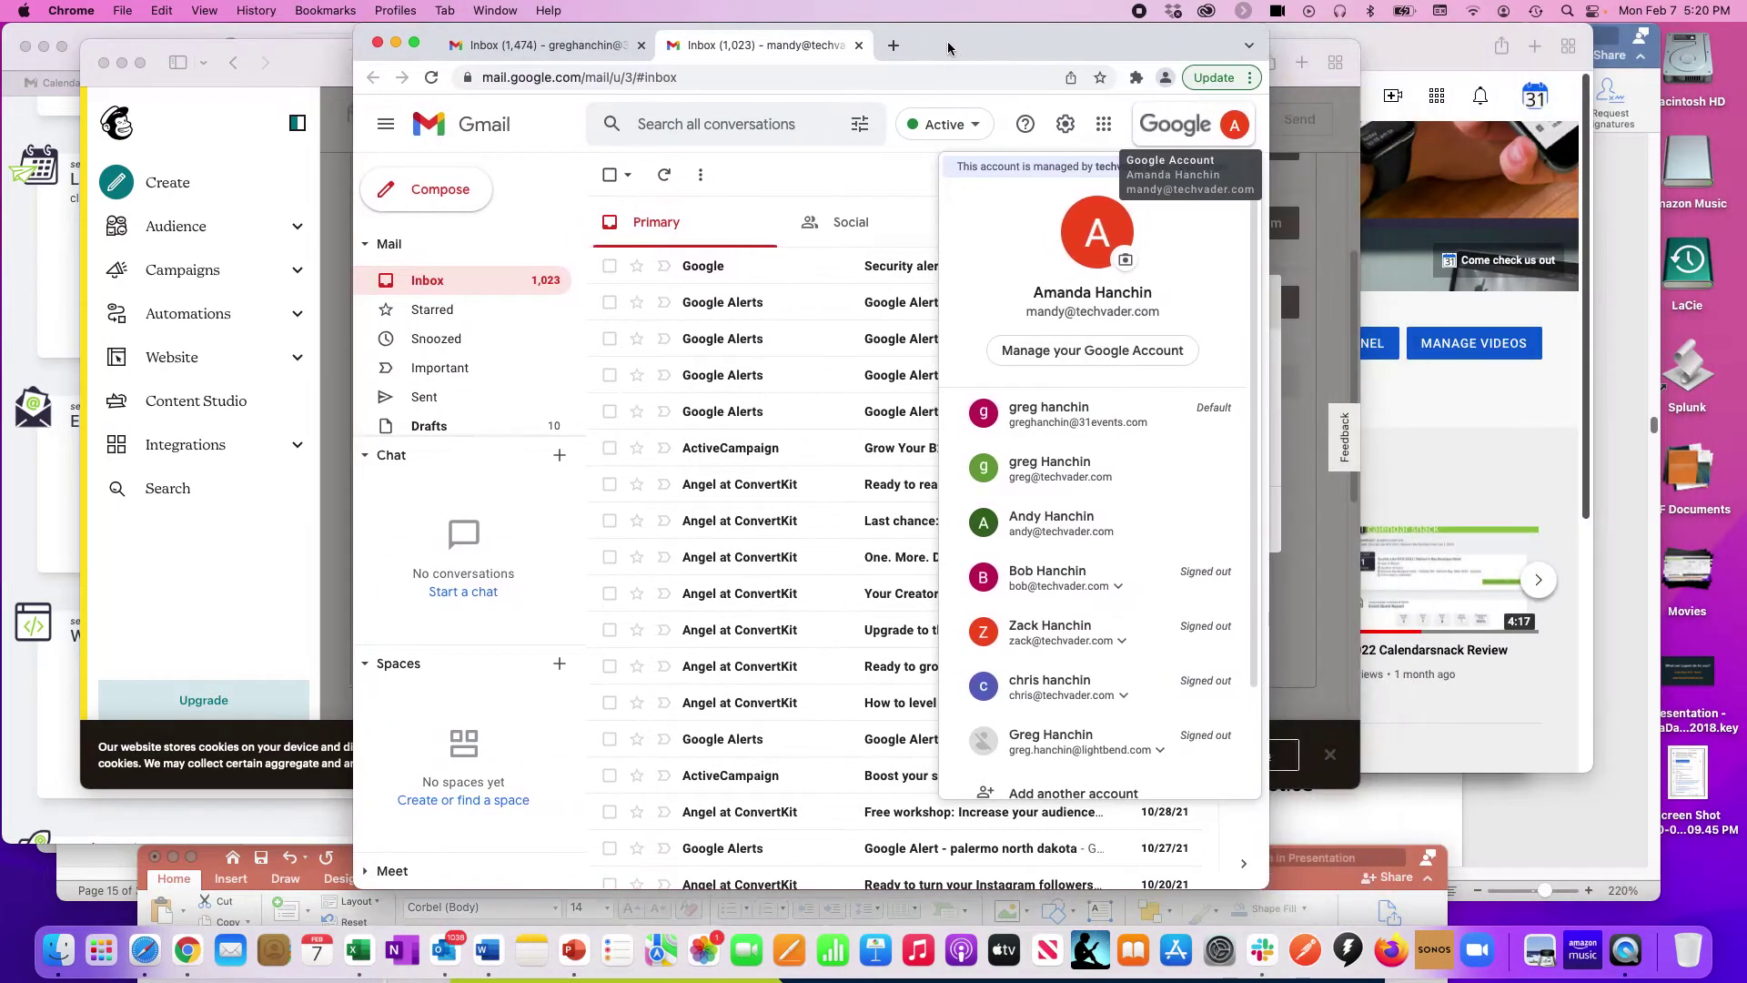
{"action": "left_click", "coordinate": [995, 81]}
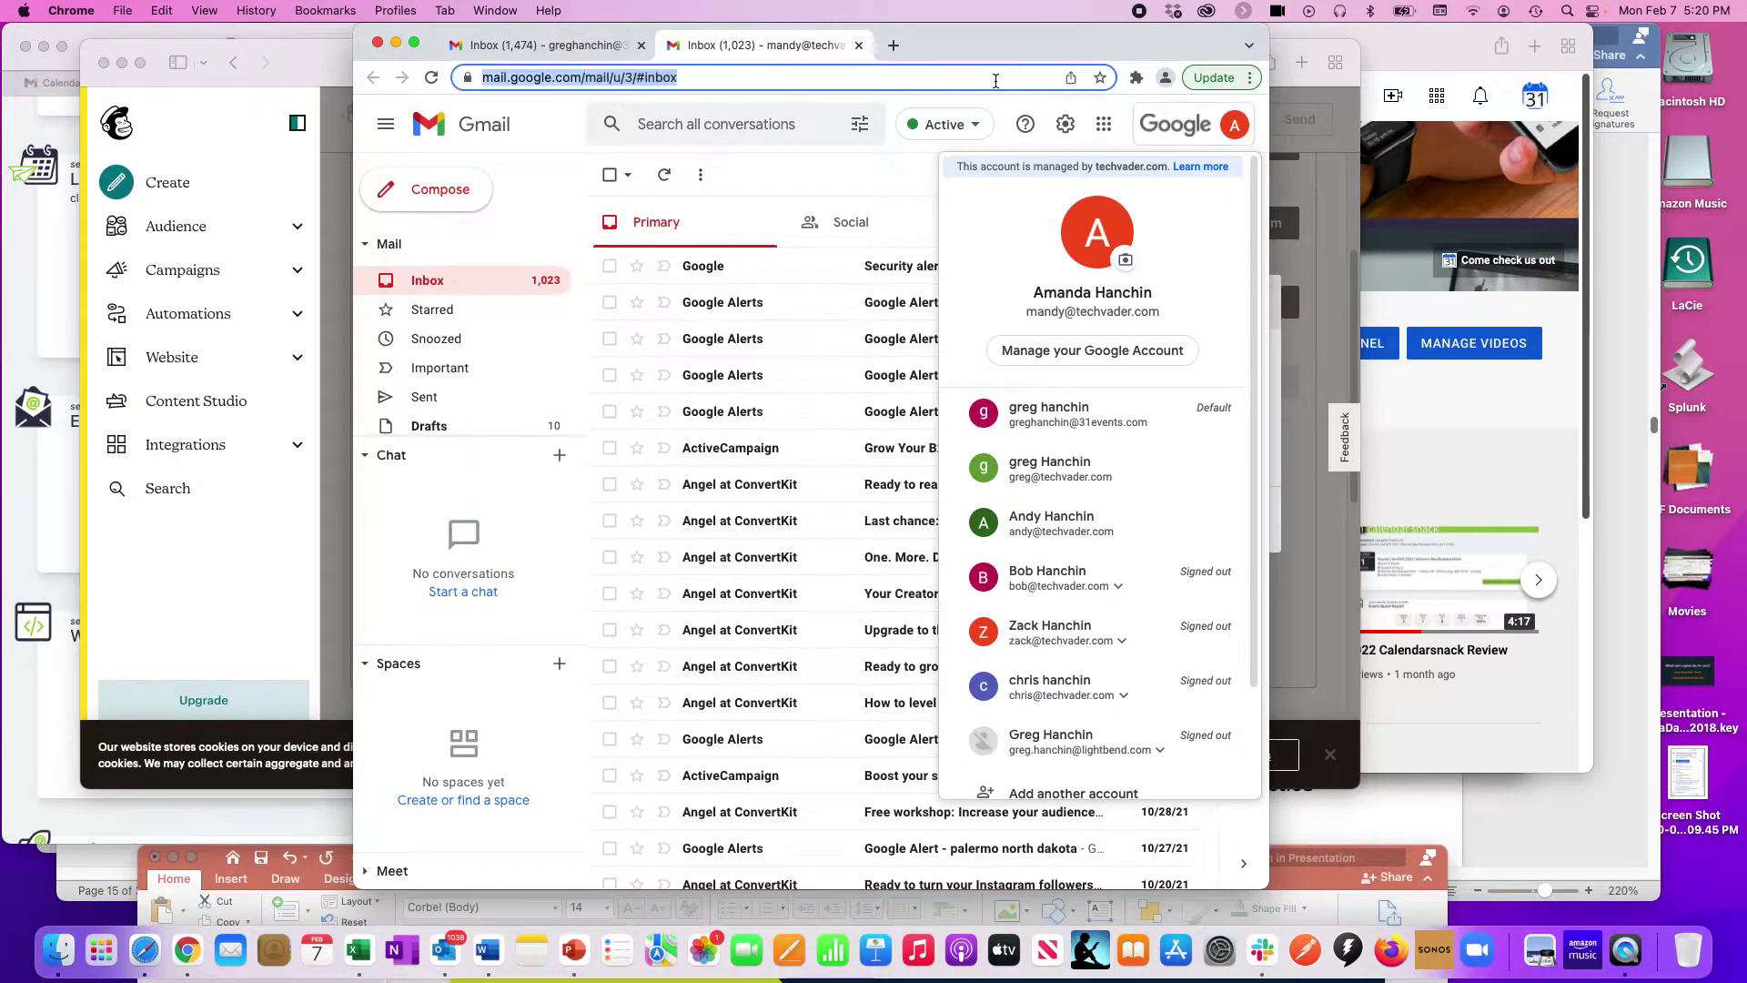
{"action": "left_click", "coordinate": [859, 182]}
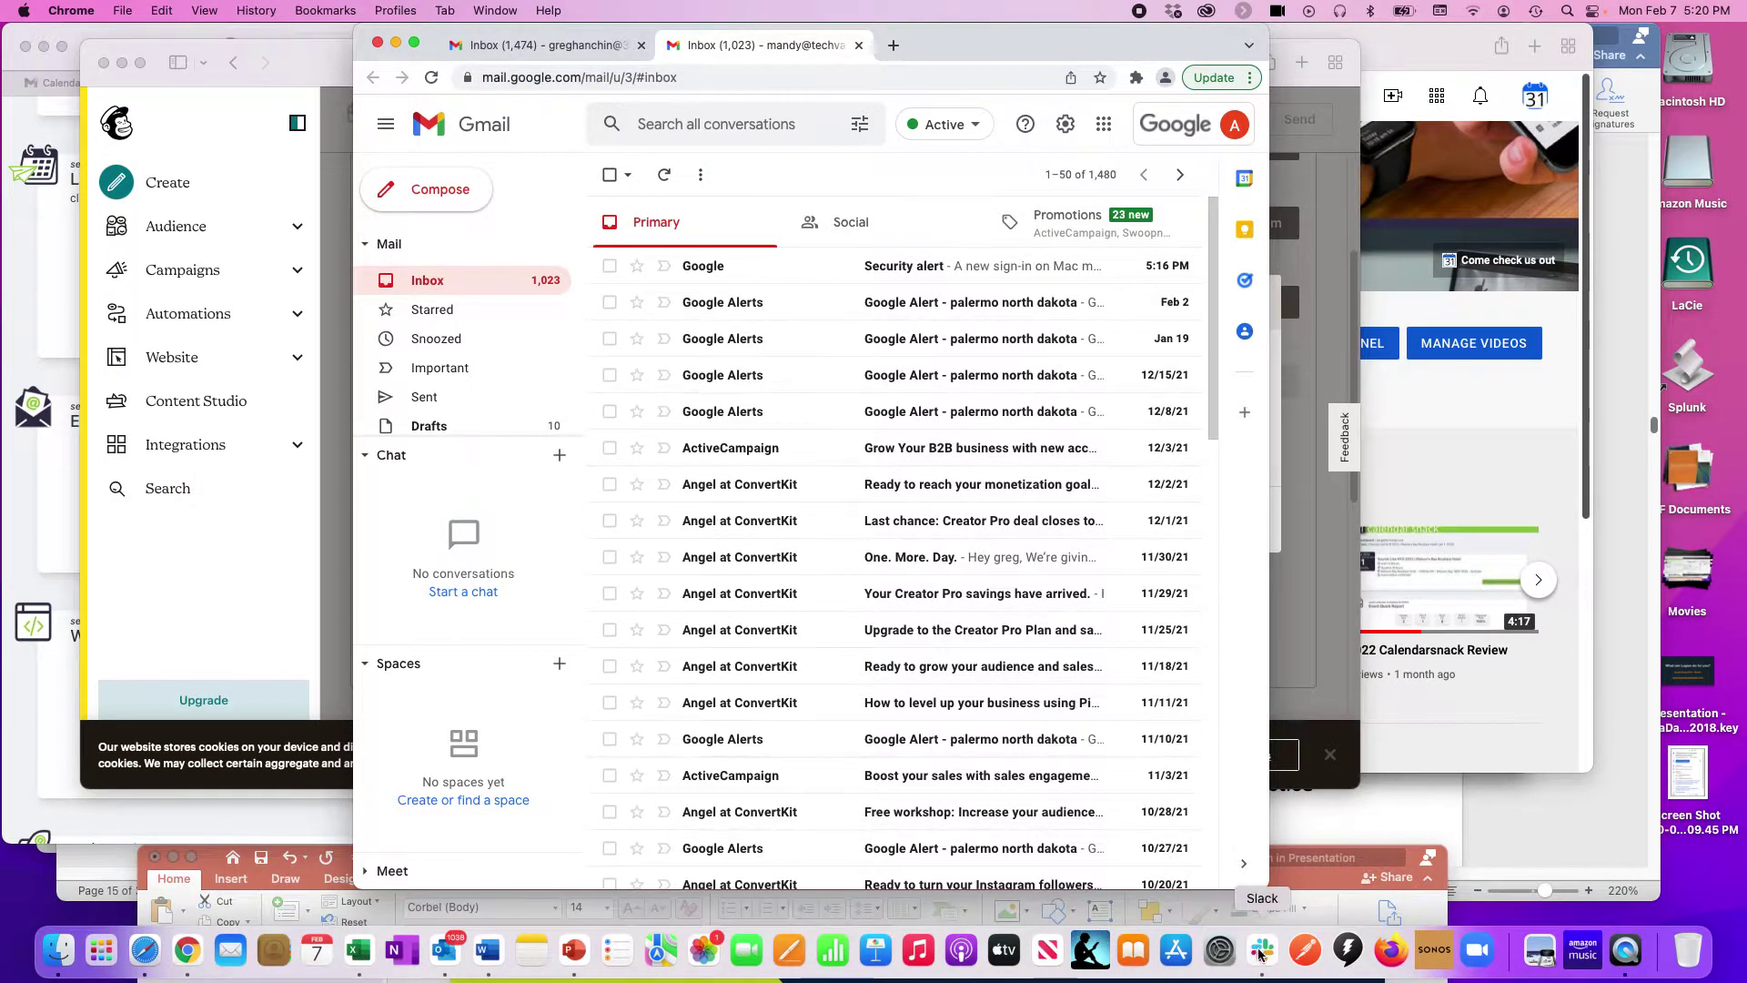
{"action": "left_click_drag", "start_coordinate": [1265, 892], "coordinate": [1635, 896]}
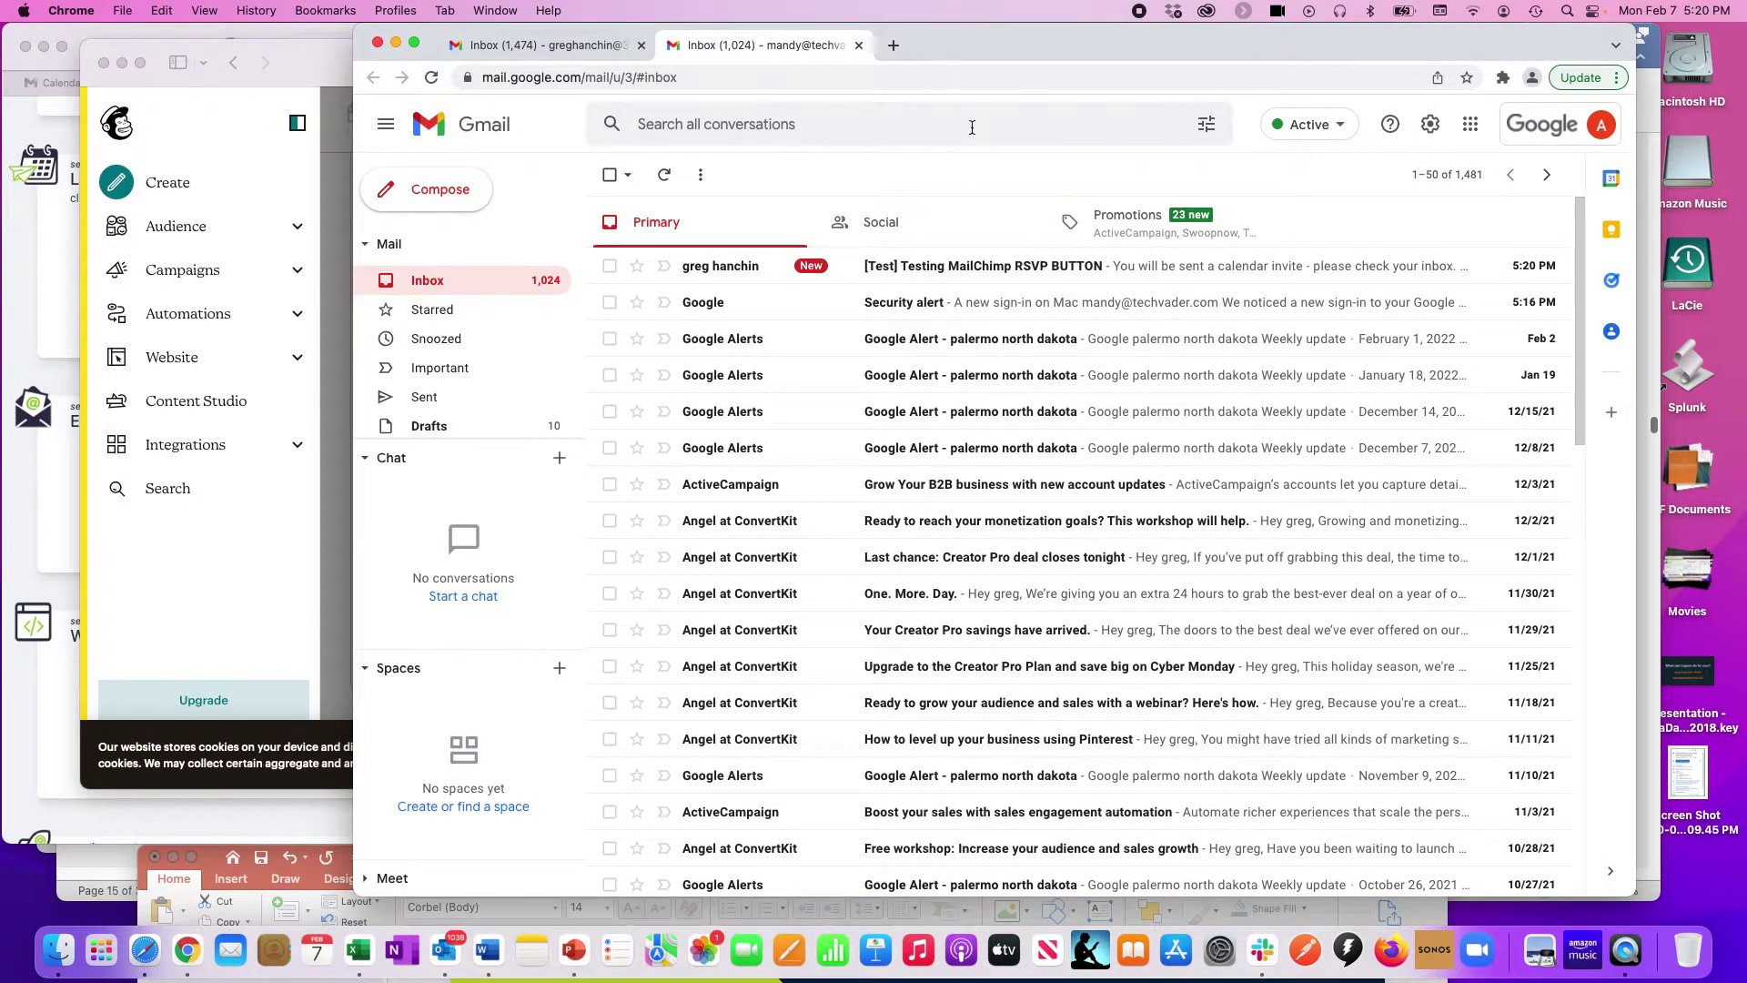
Open the '[Test] Testing MailChimp RSVP BUTTON' email and scroll through the invitation
{"action": "left_click", "coordinate": [989, 273]}
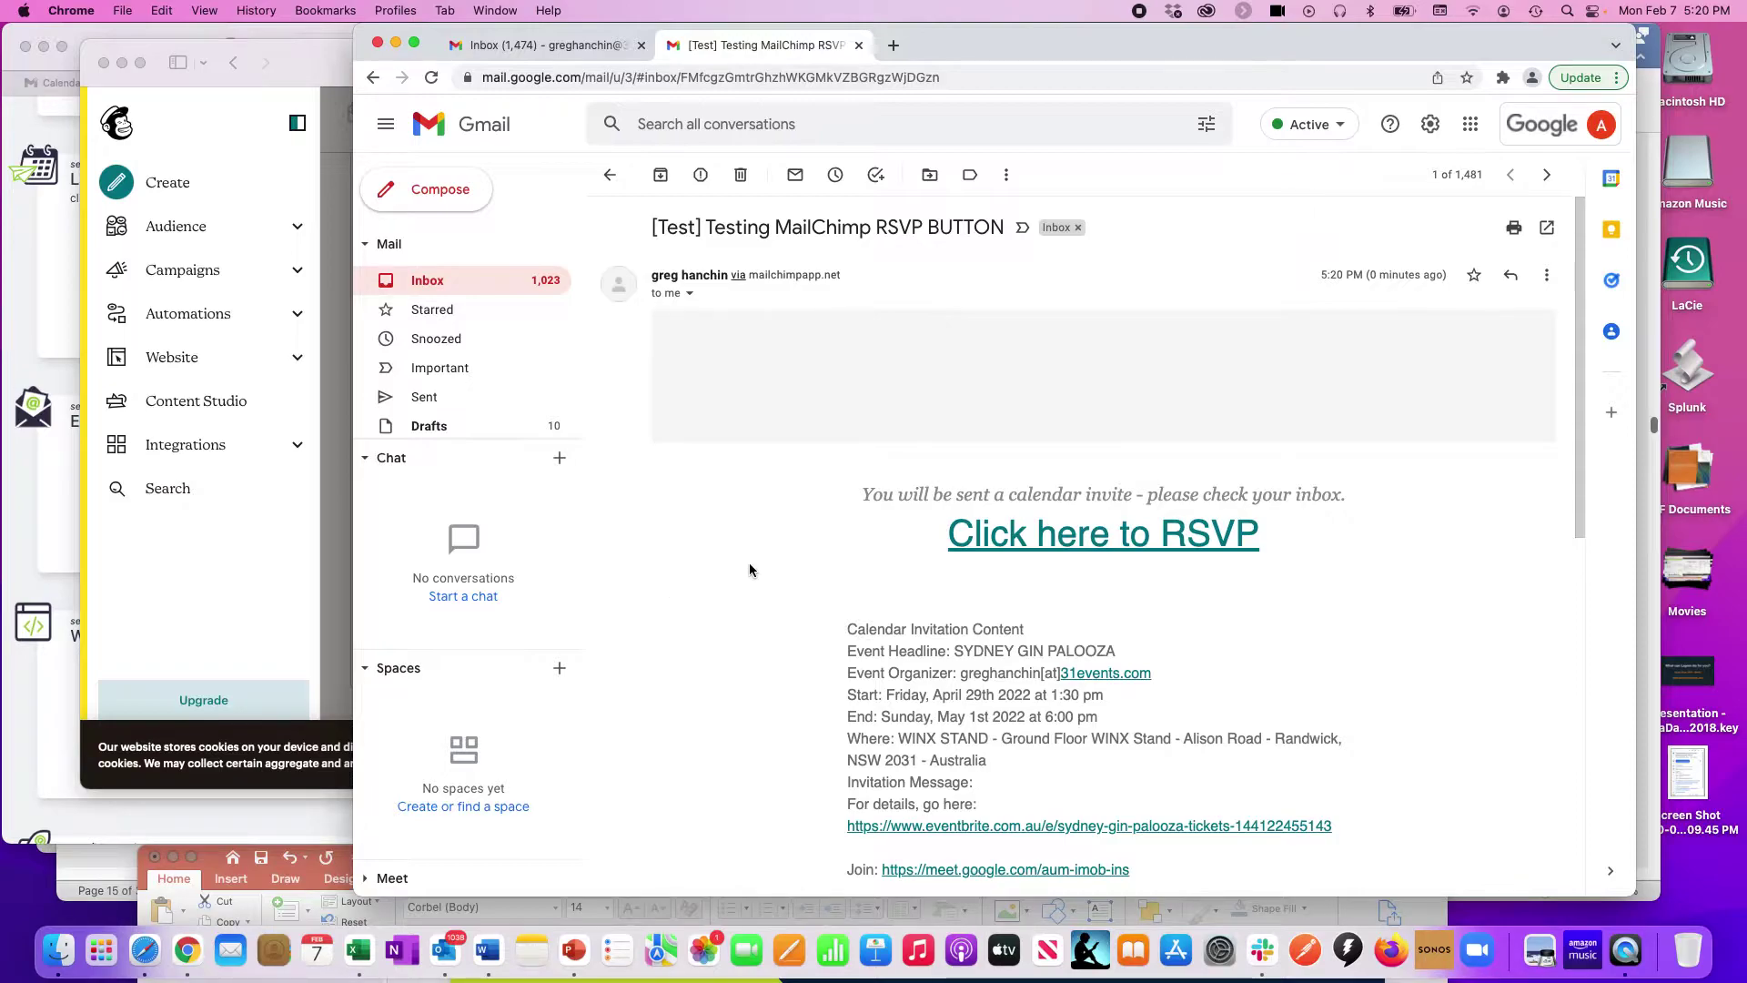
{"action": "scroll", "coordinate": [964, 573], "scroll_direction": "down", "scroll_amount": 7}
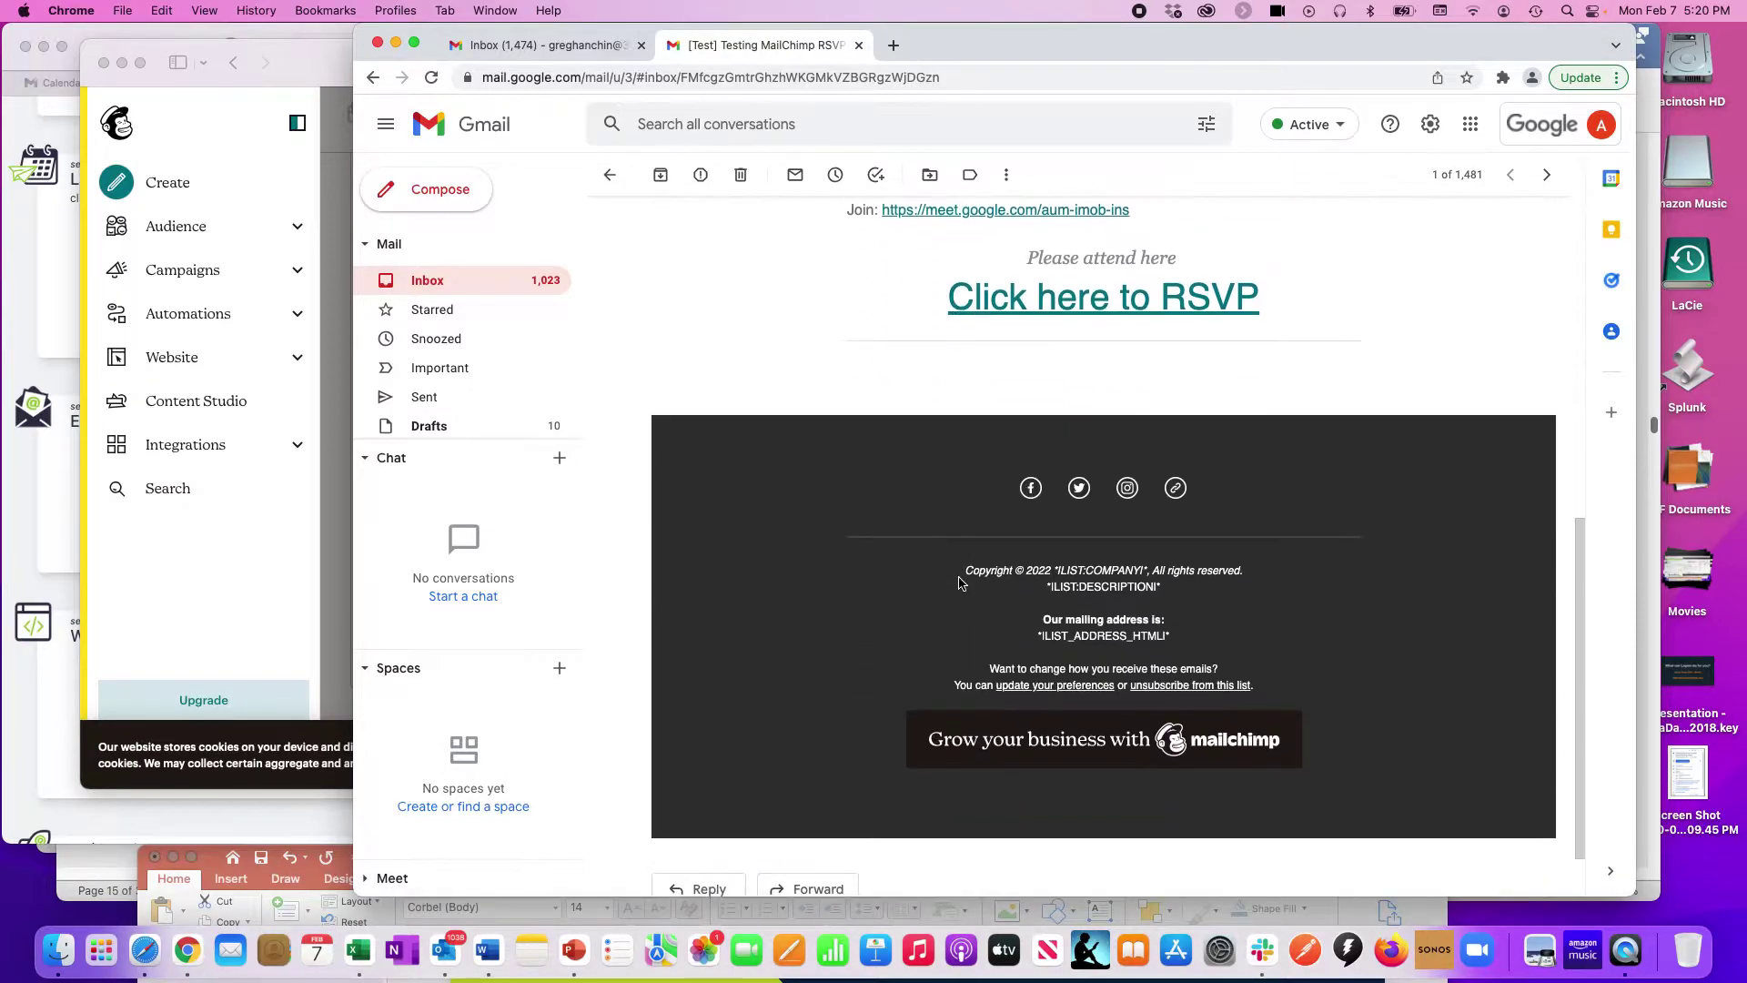
{"action": "scroll", "coordinate": [959, 582], "scroll_direction": "up", "scroll_amount": 5}
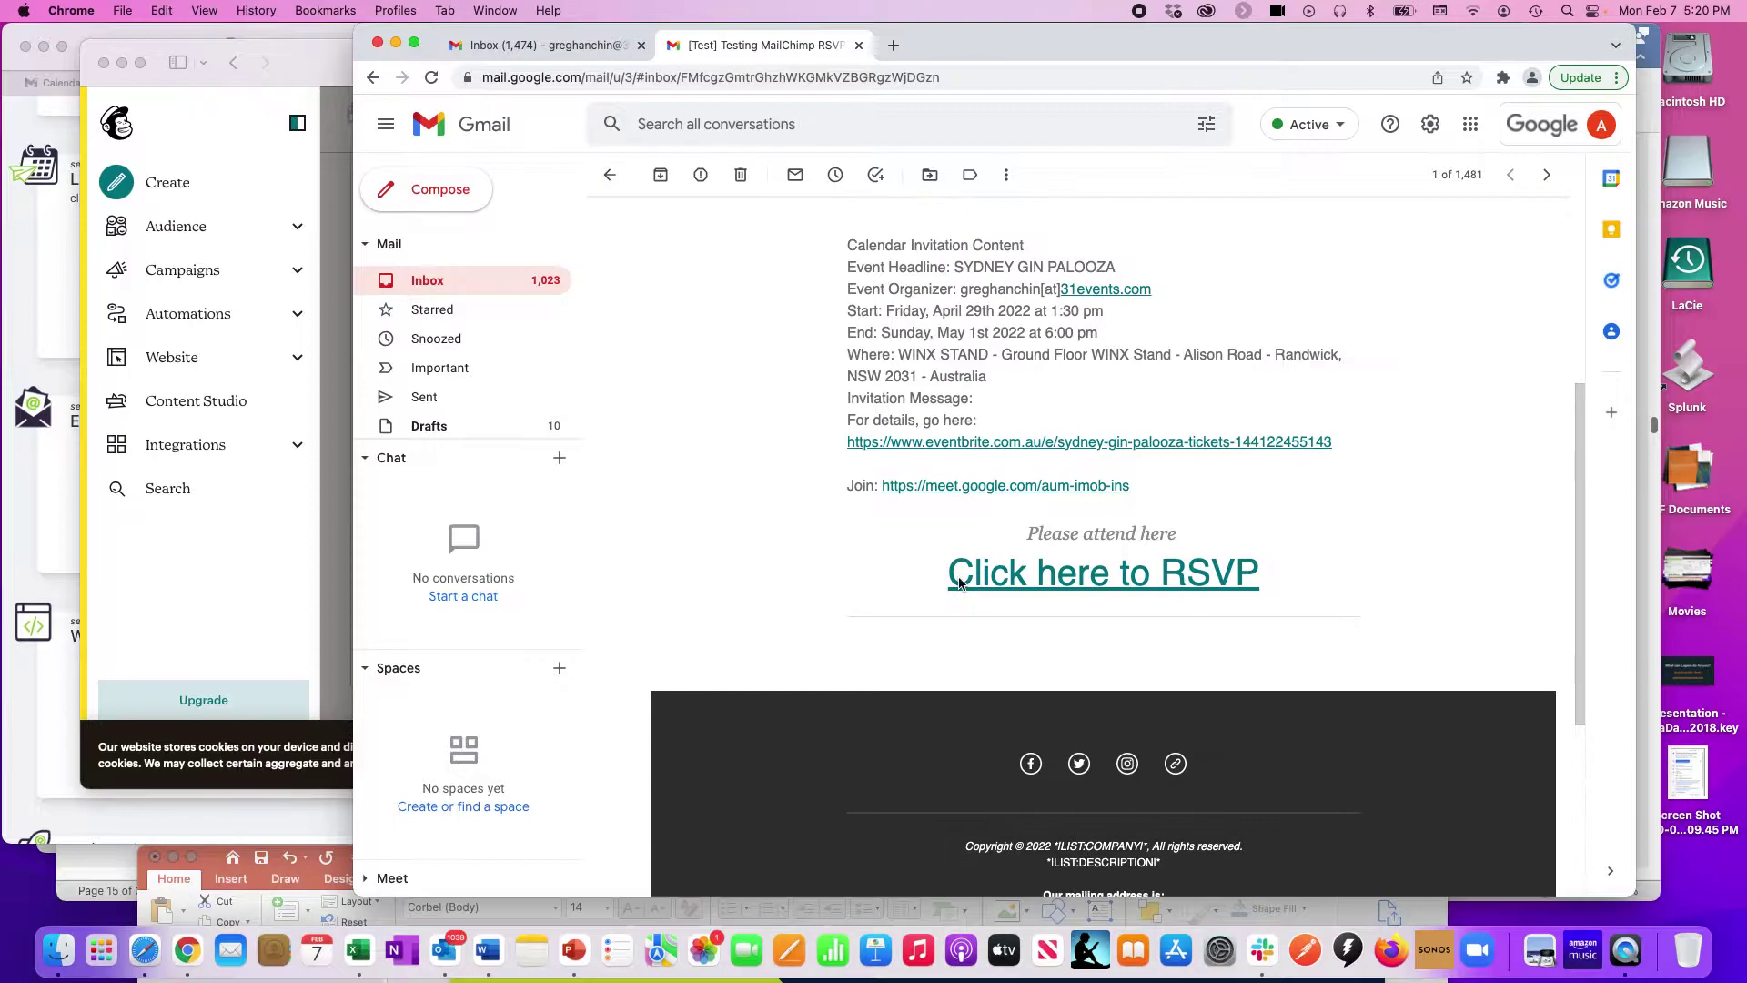
Follow the email's 'Click here to RSVP' link to the Calendar Snack landing page
{"action": "left_click", "coordinate": [990, 334]}
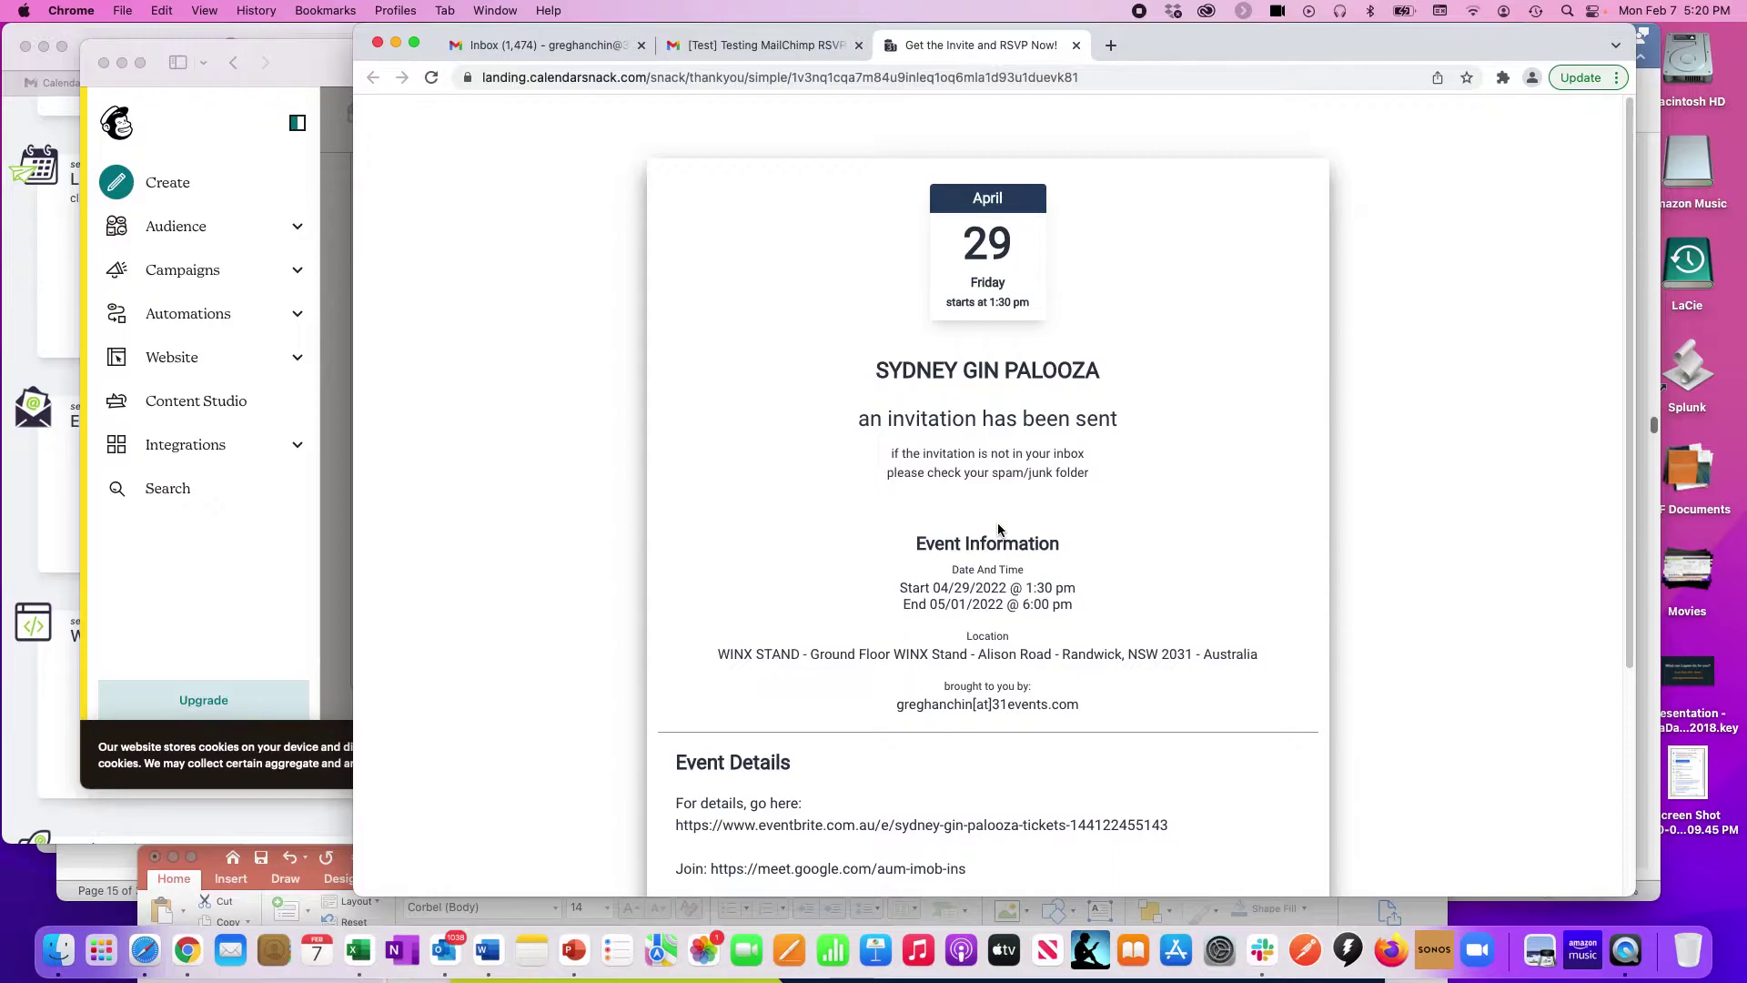
{"action": "scroll", "coordinate": [1000, 509], "scroll_direction": "down", "scroll_amount": 1}
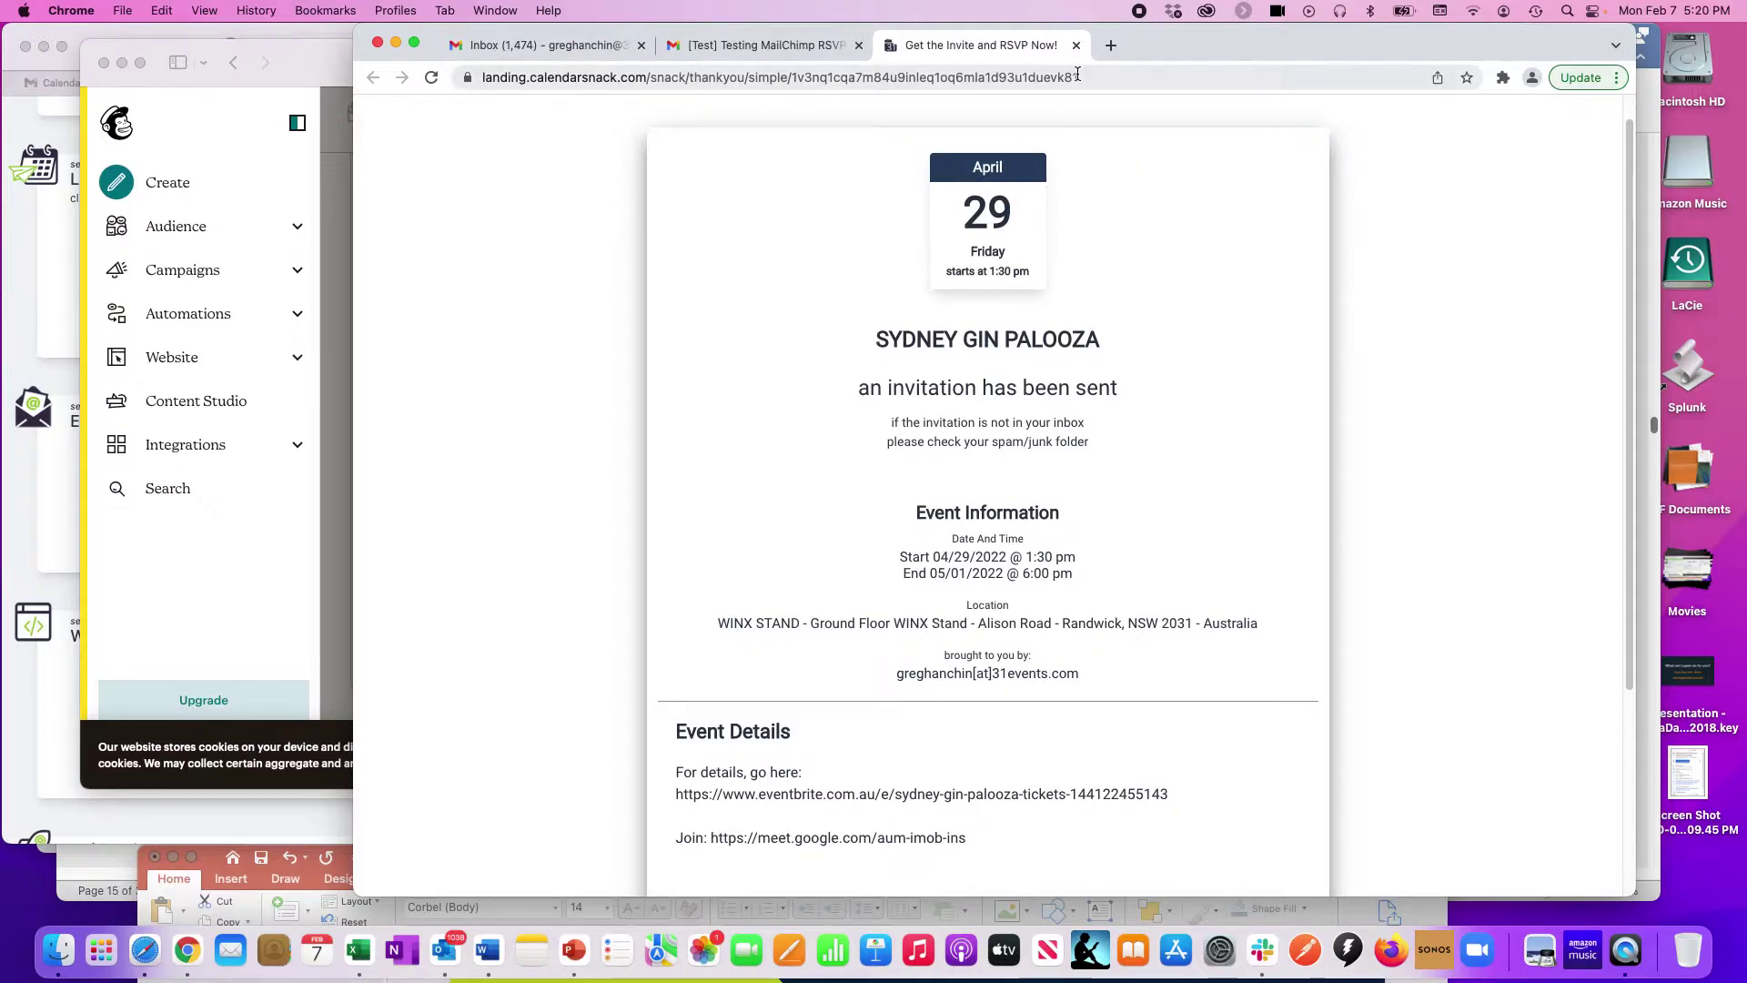
Return to the Gmail inbox and reload it twice until the invite arrives
{"action": "left_click", "coordinate": [782, 50]}
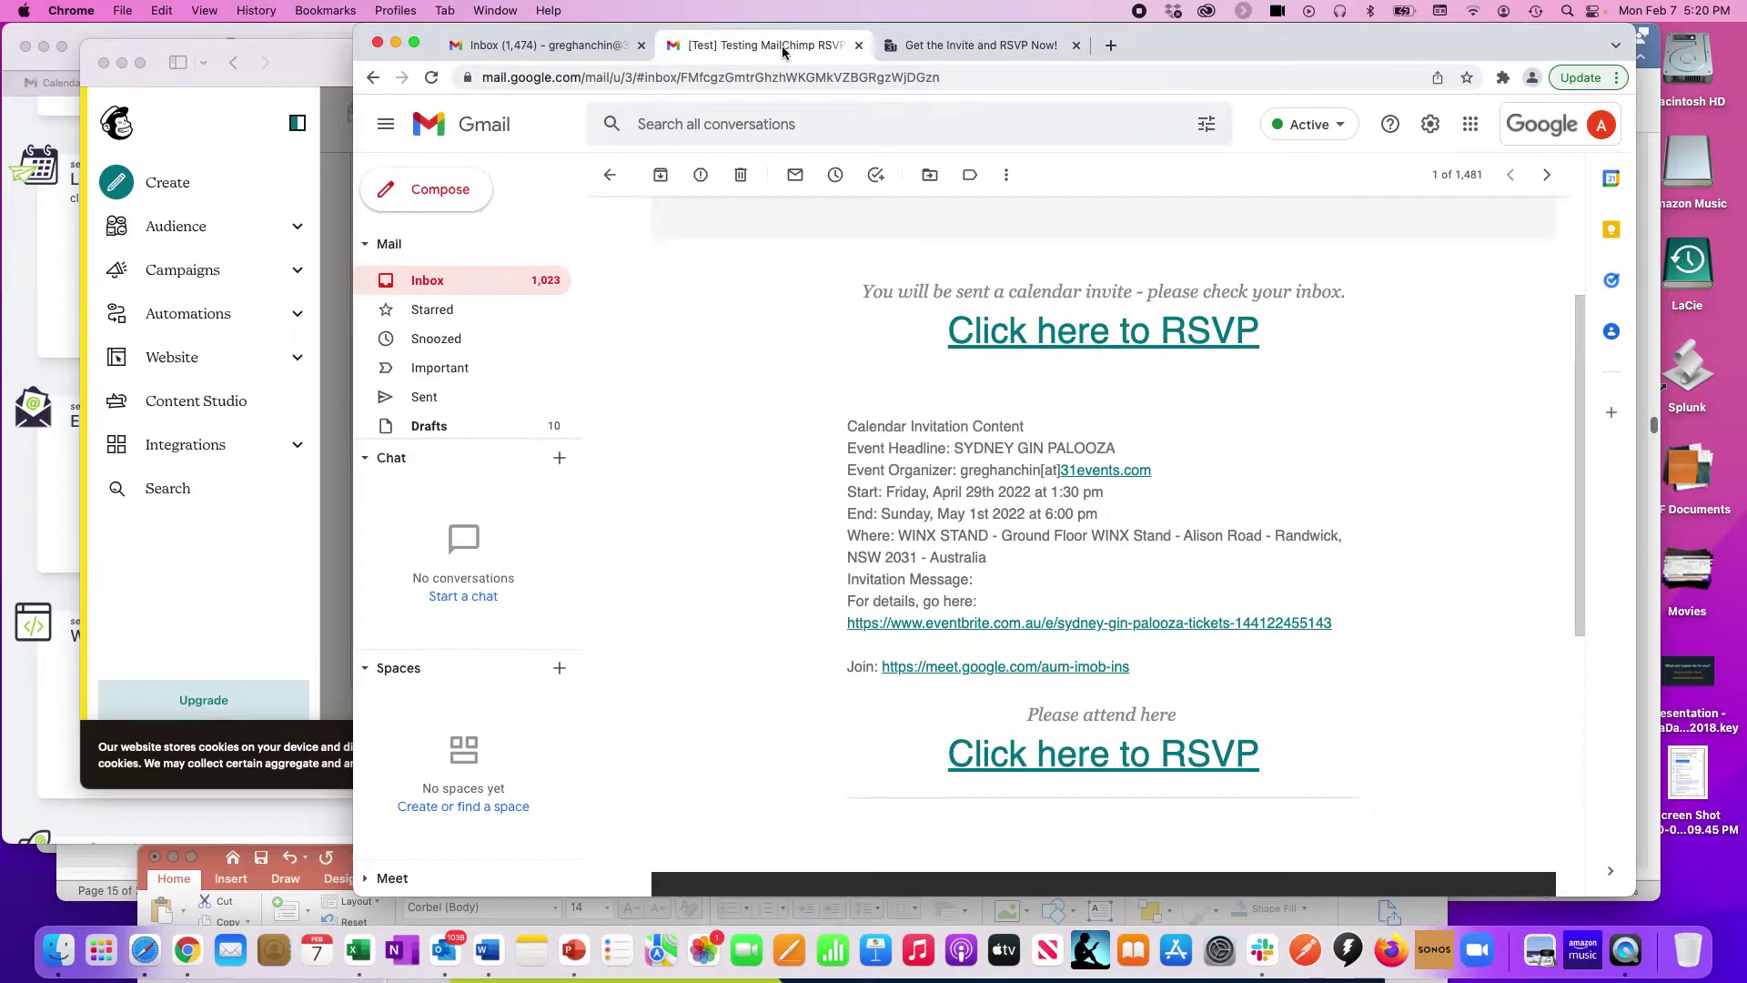
{"action": "left_click", "coordinate": [523, 270]}
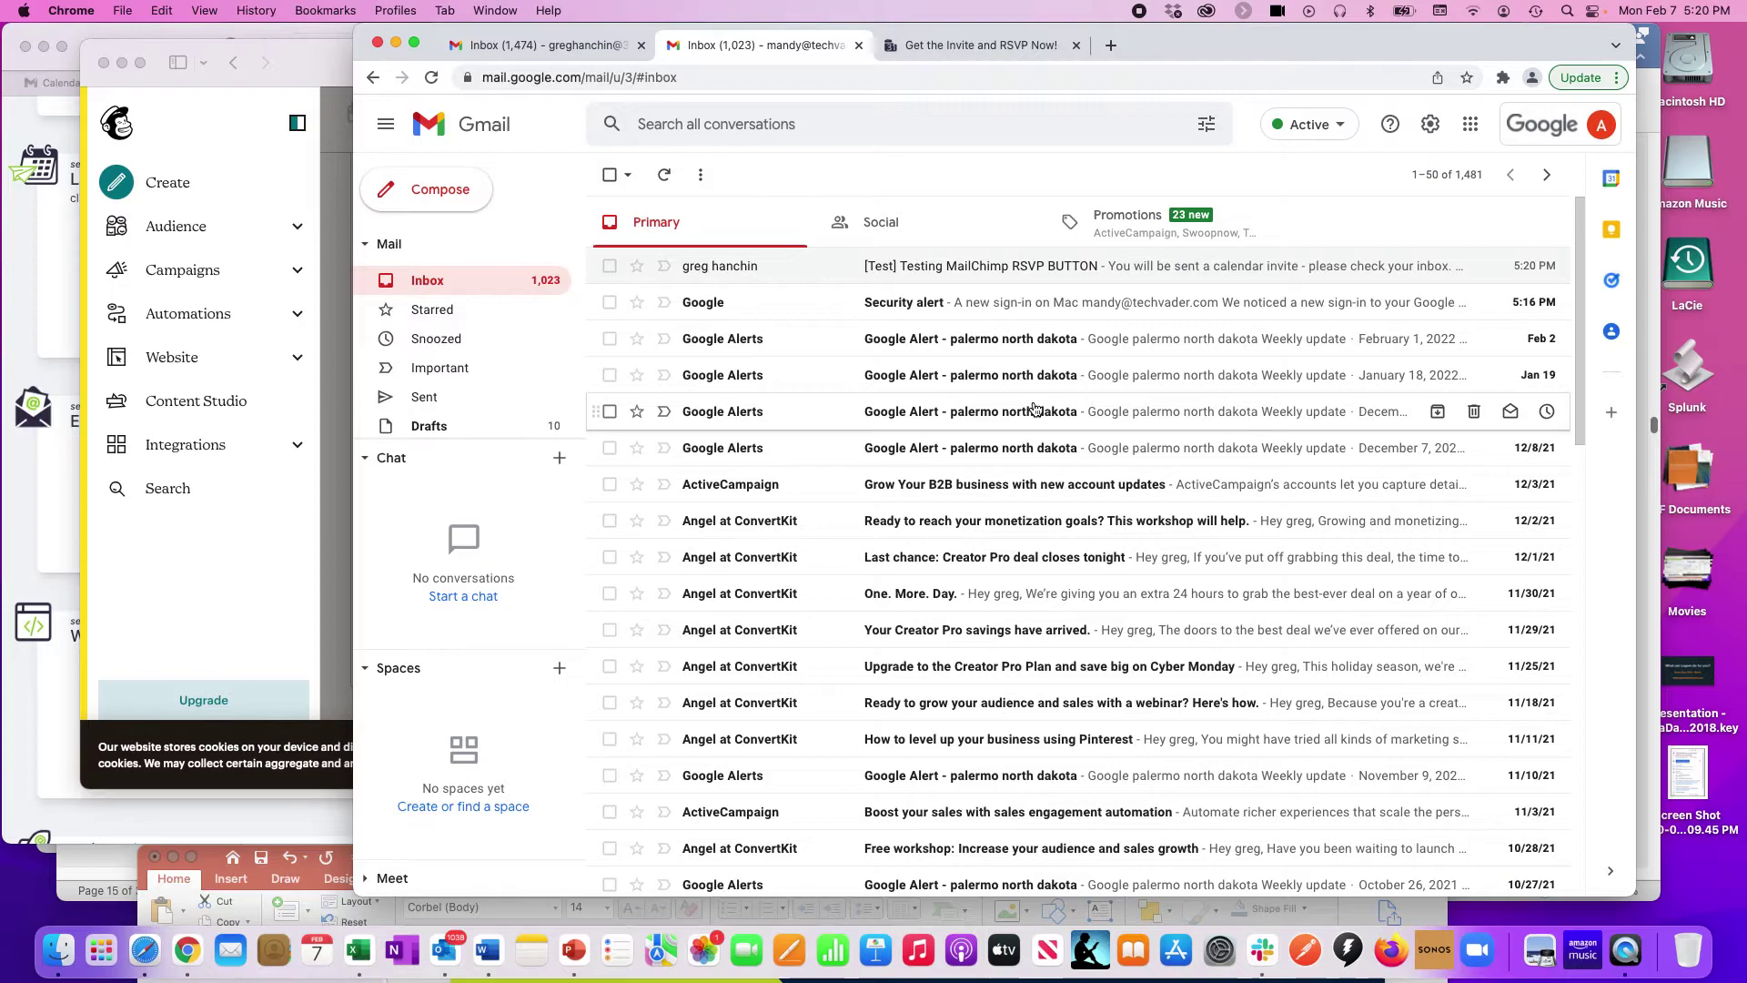
{"action": "left_click", "coordinate": [1417, 170]}
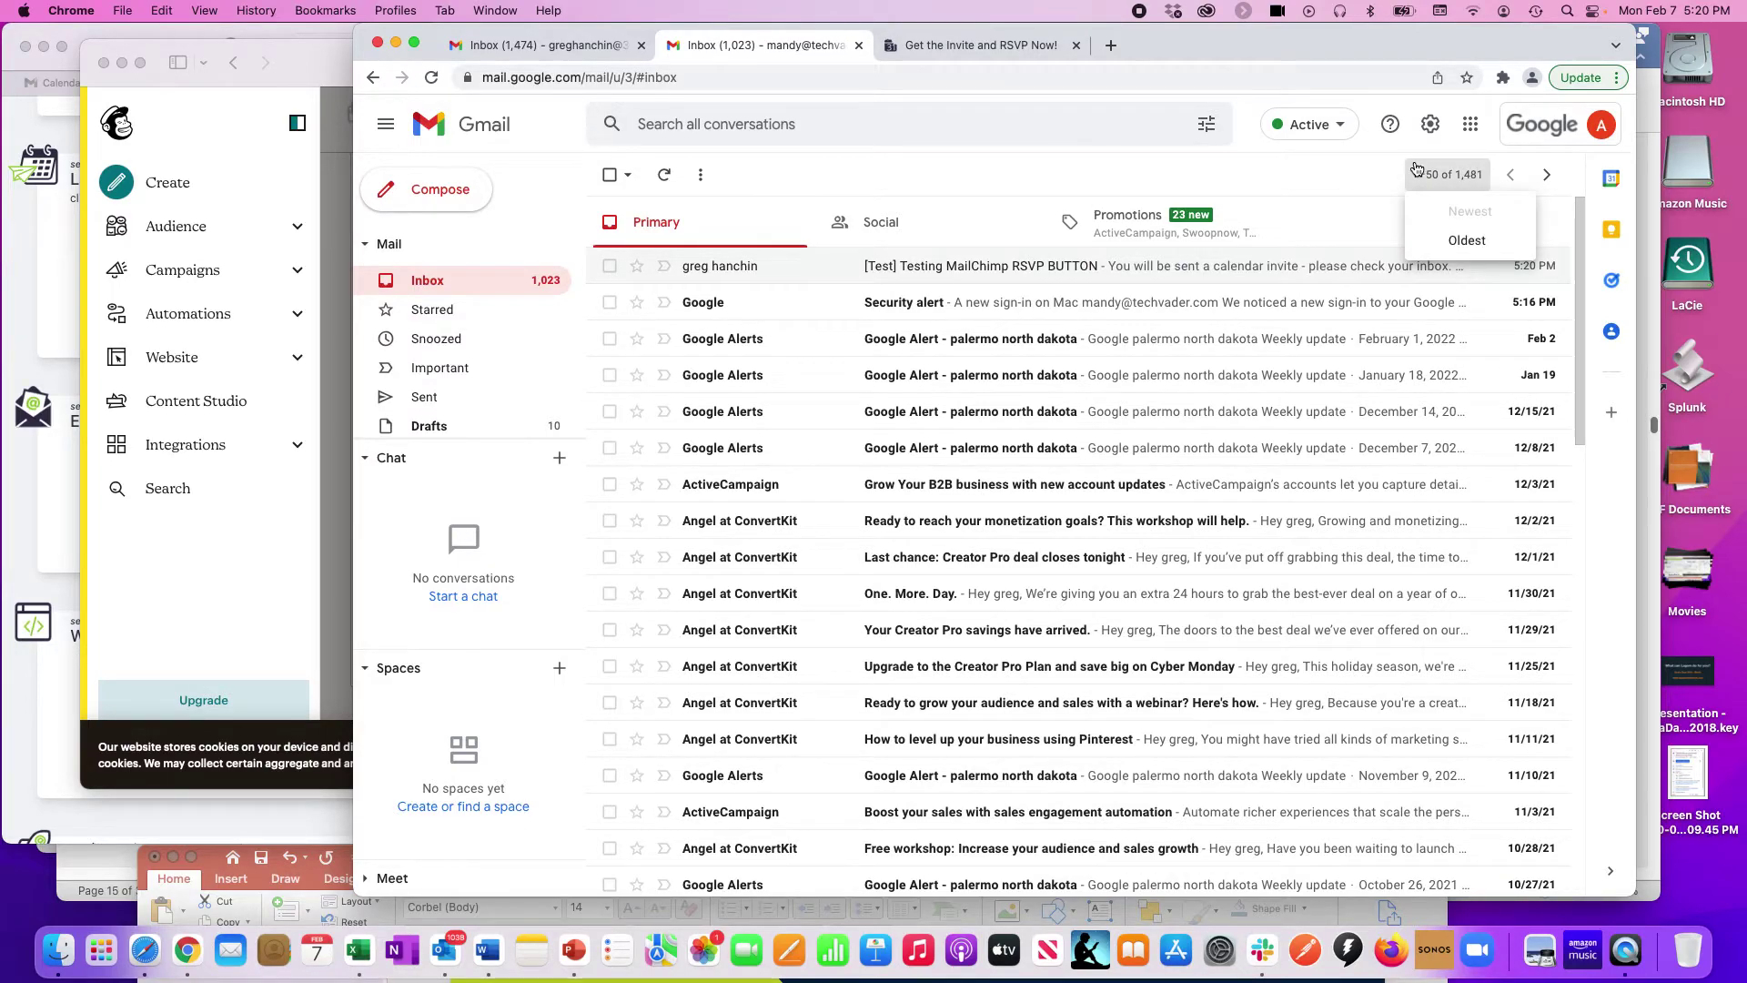
{"action": "left_click", "coordinate": [1041, 77]}
{"action": "key", "text": "Return"}
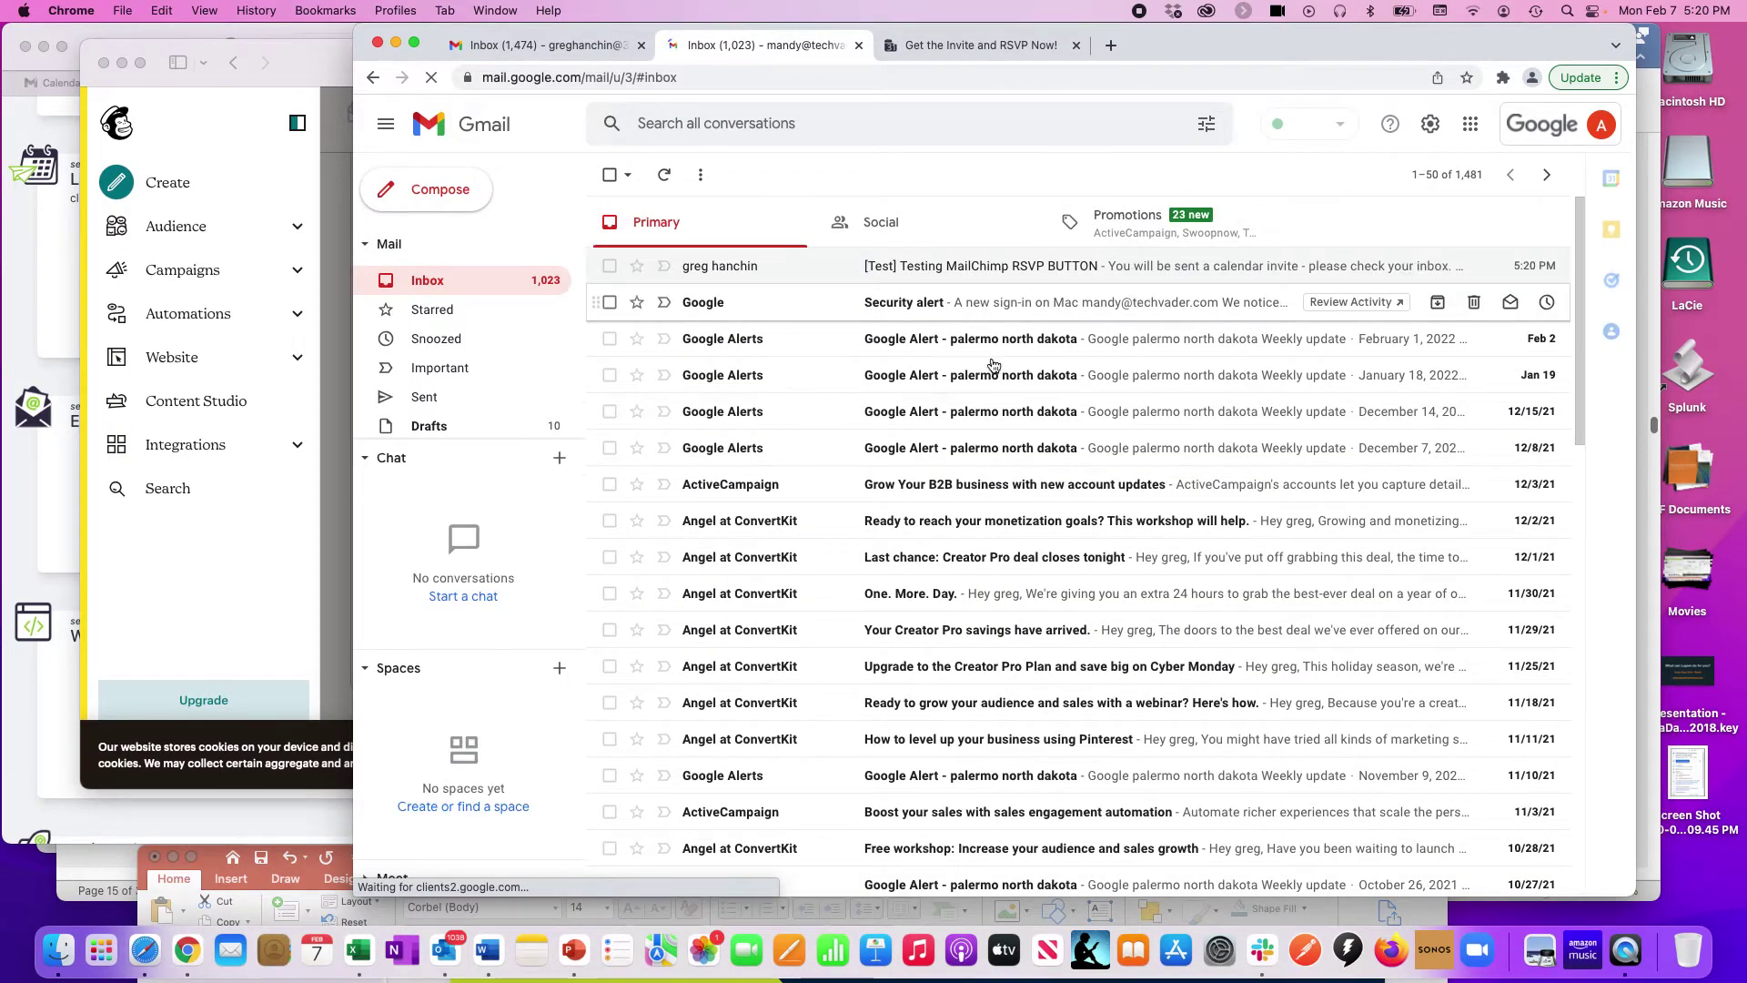
{"action": "left_click", "coordinate": [983, 80]}
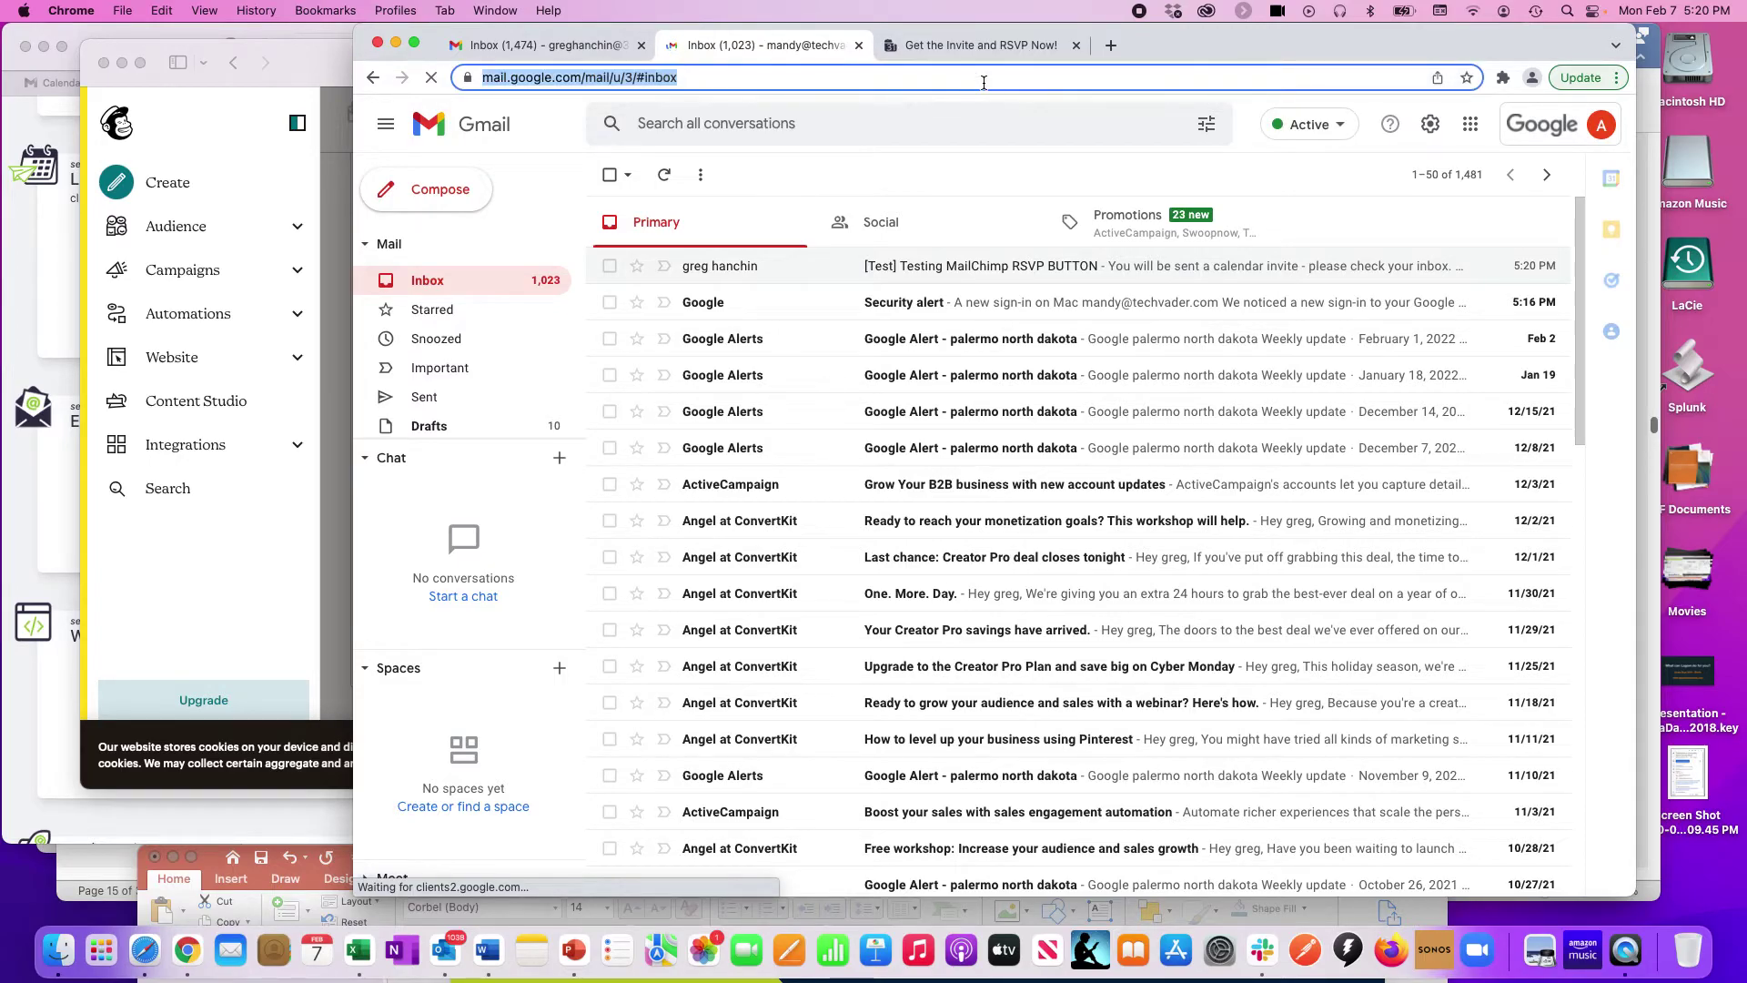
{"action": "key", "text": "Return"}
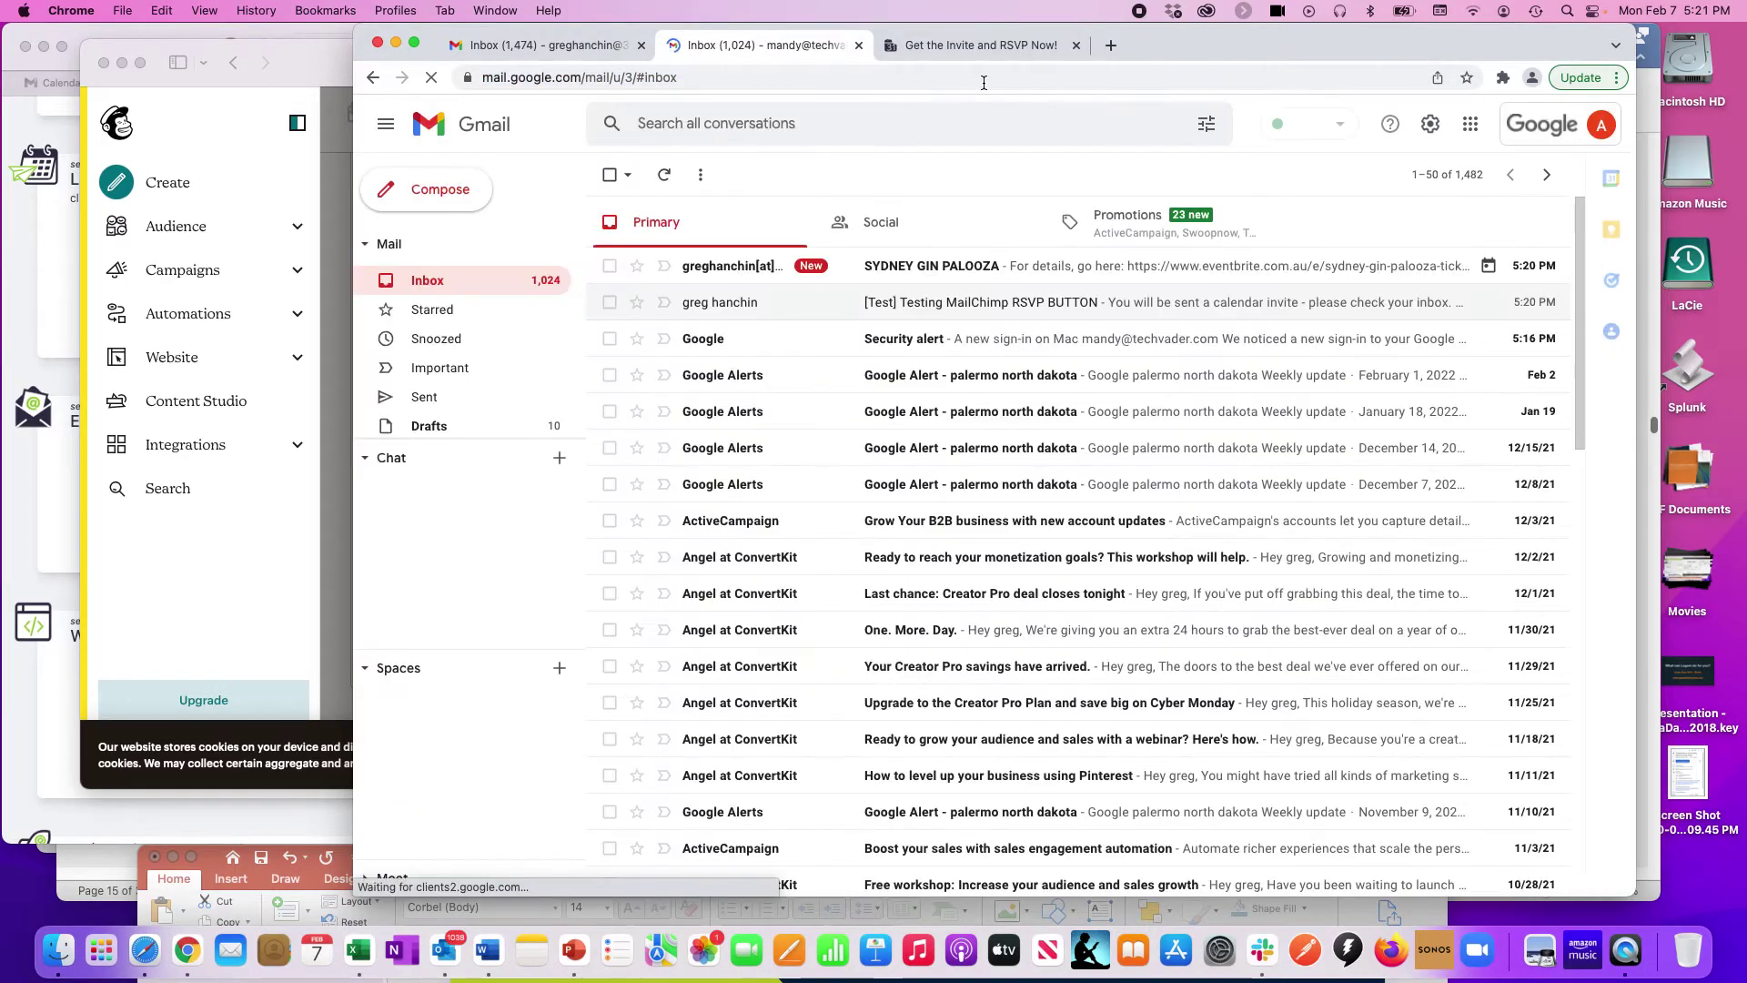
Open the SYDNEY GIN PALOOZA invite and accept it with Yes
{"action": "left_click", "coordinate": [981, 271]}
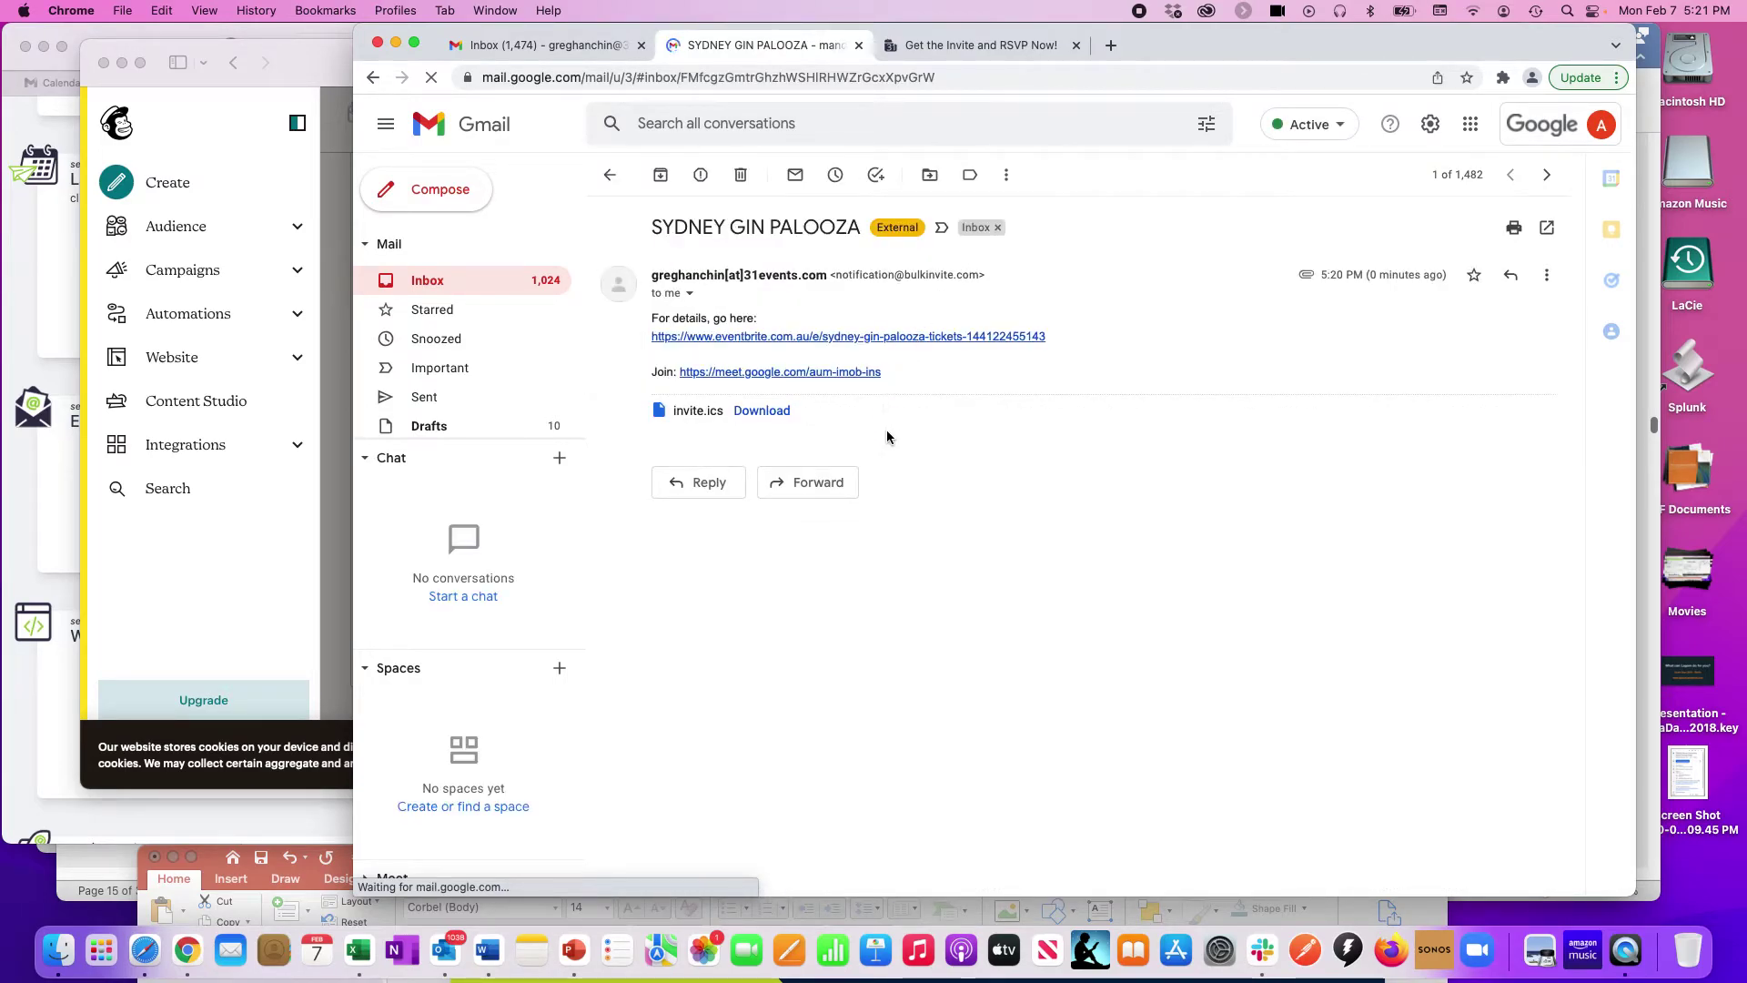
{"action": "left_click", "coordinate": [1528, 136]}
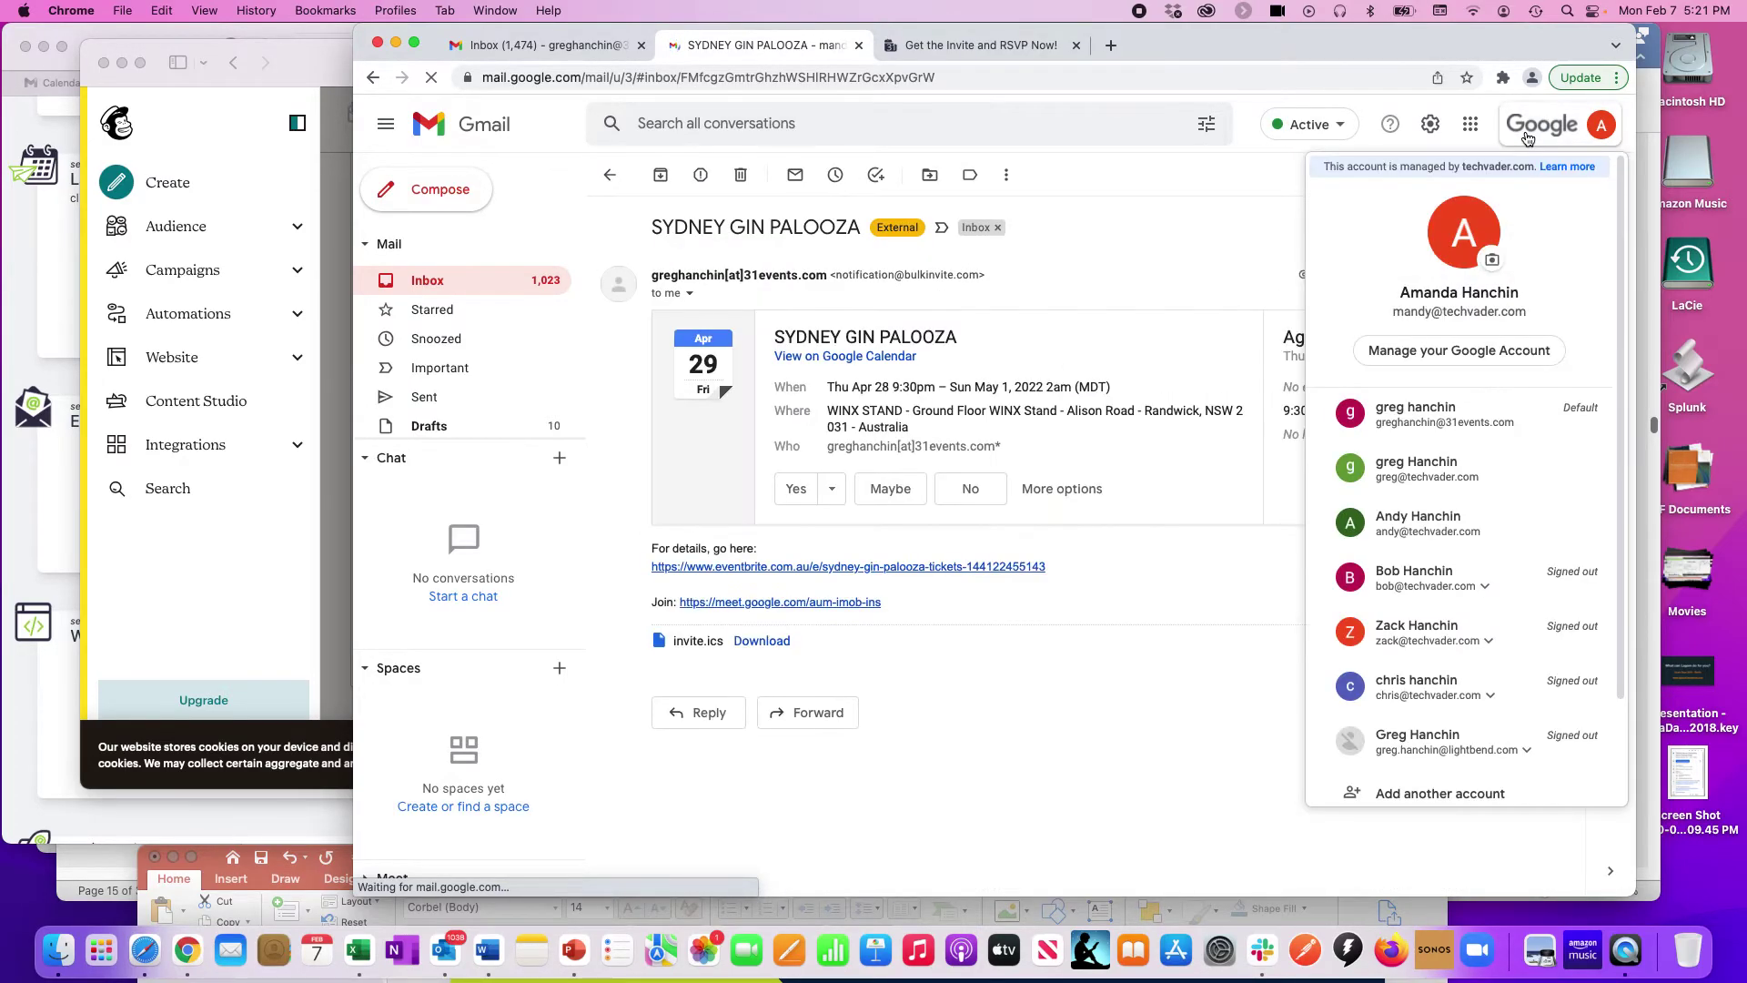
{"action": "left_click", "coordinate": [1528, 138]}
{"action": "left_click", "coordinate": [788, 489]}
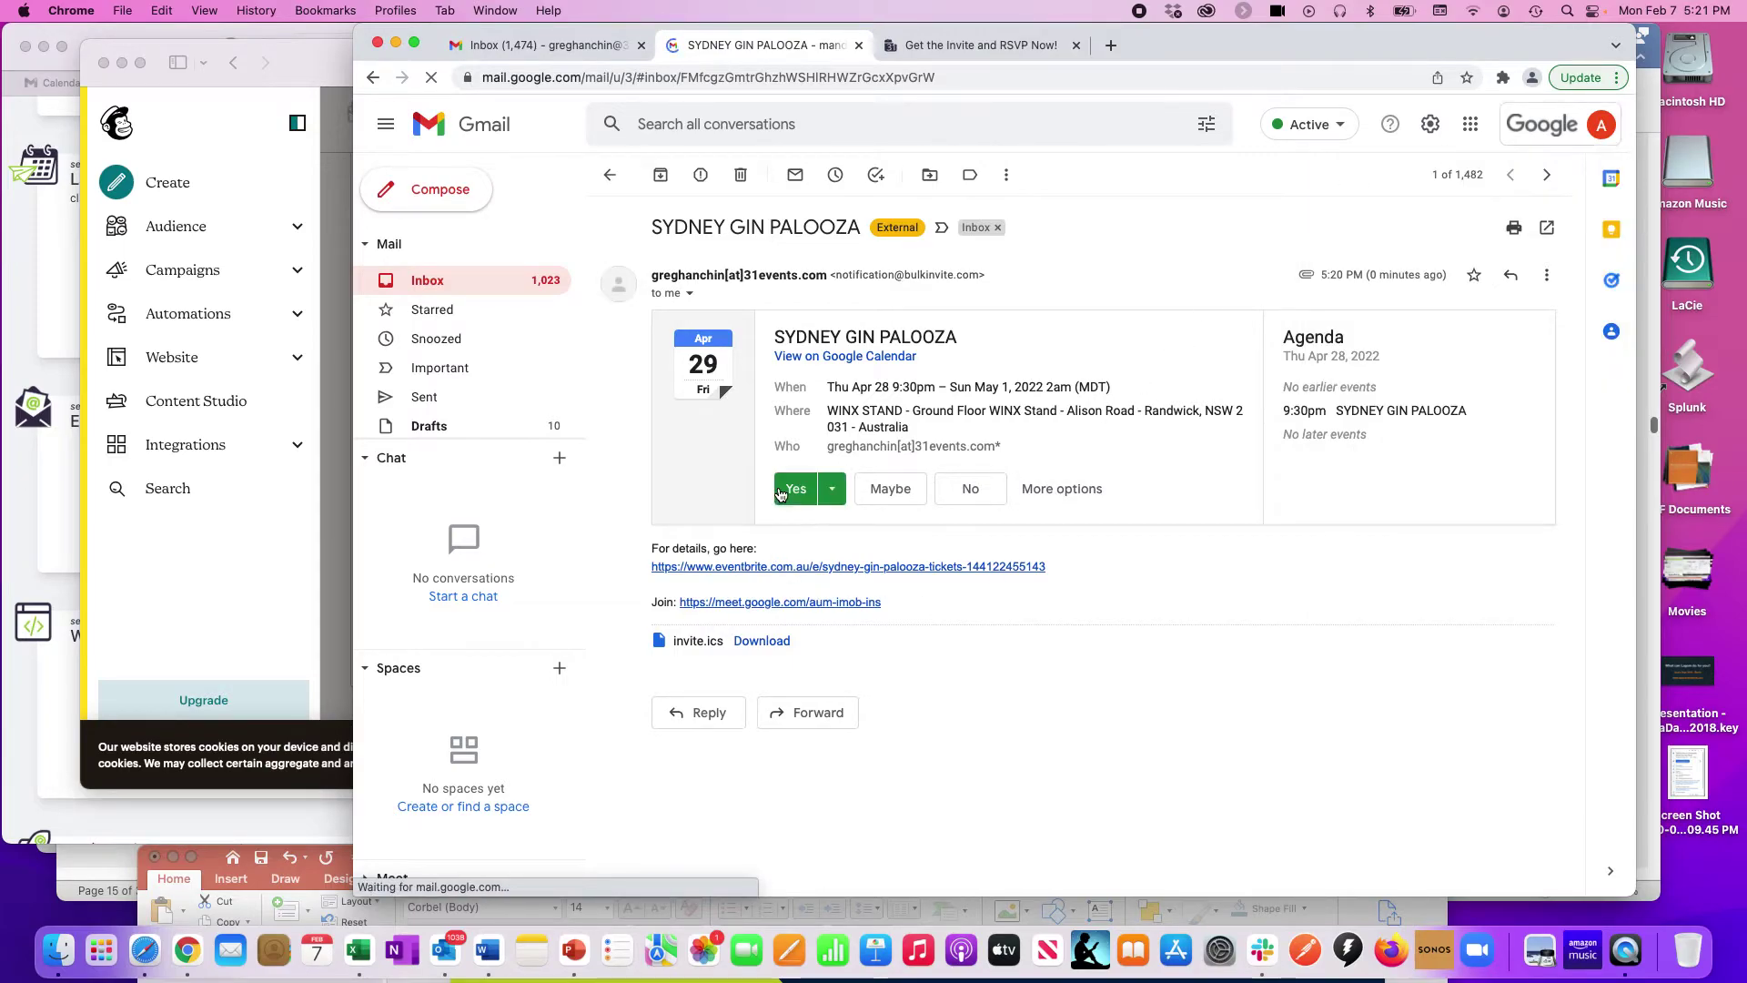
{"action": "left_click", "coordinate": [468, 280]}
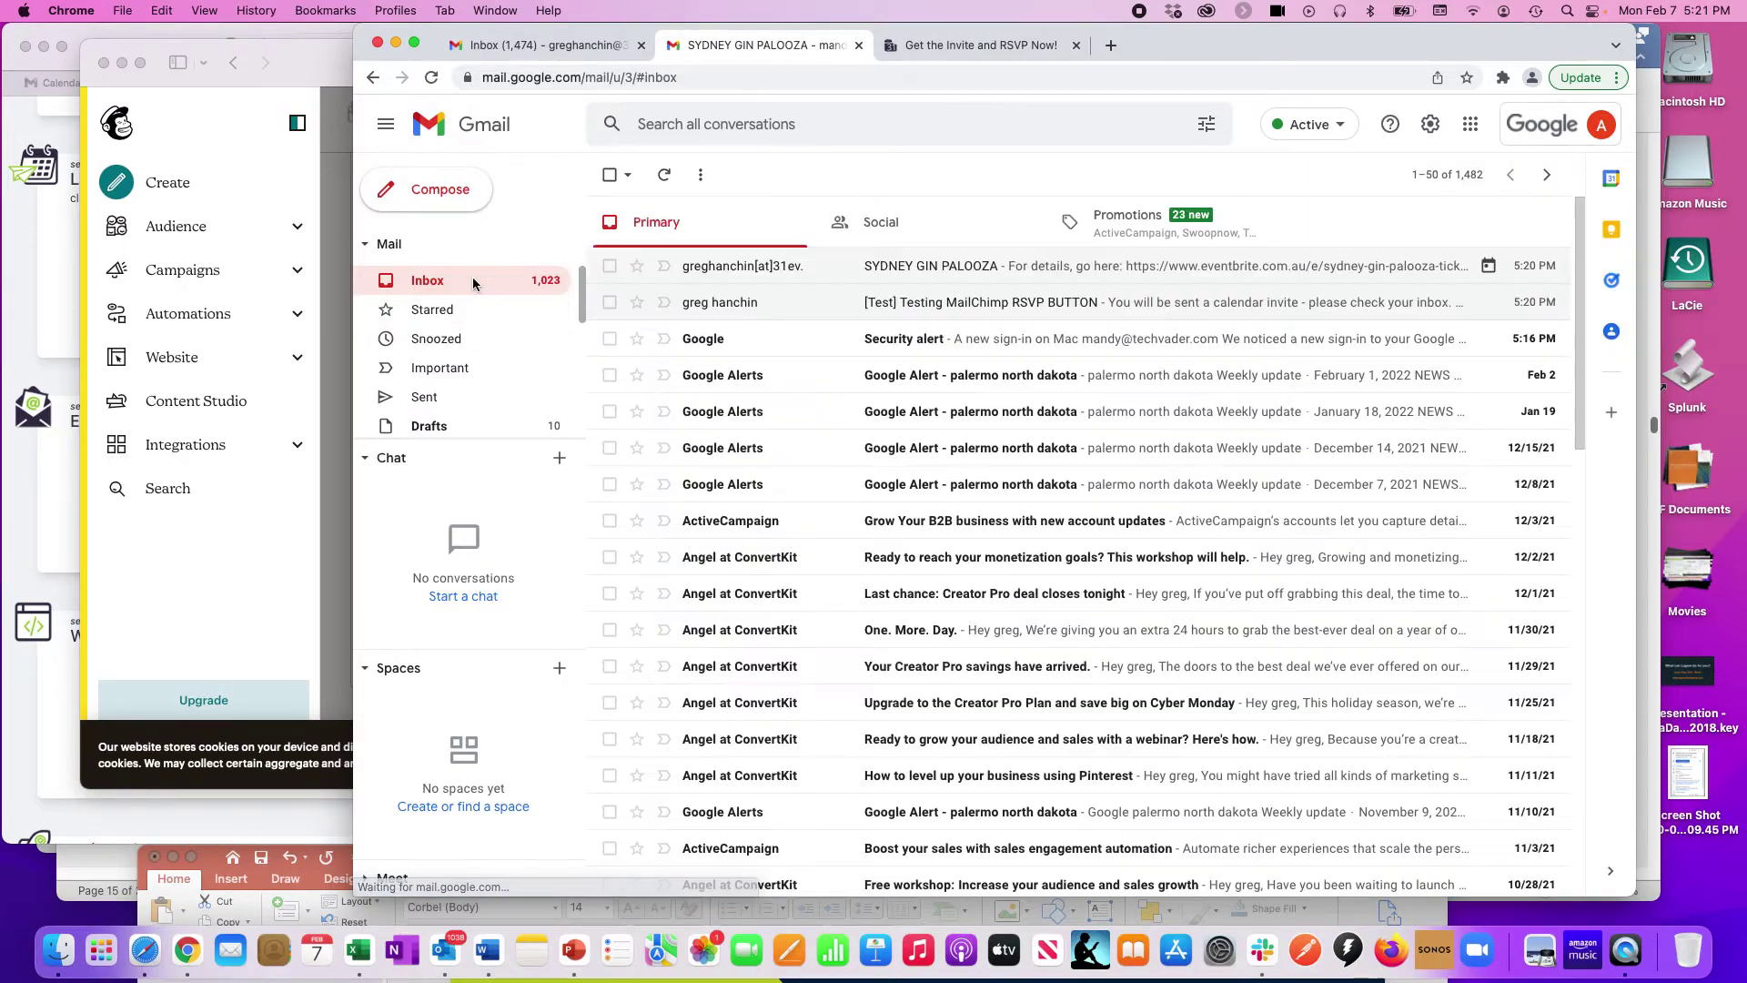
{"action": "left_click", "coordinate": [227, 133]}
Move the Mailchimp window aside, then bring forward, reposition and enlarge the Calendar Snack window
{"action": "left_click_drag", "start_coordinate": [285, 65], "coordinate": [850, 60]}
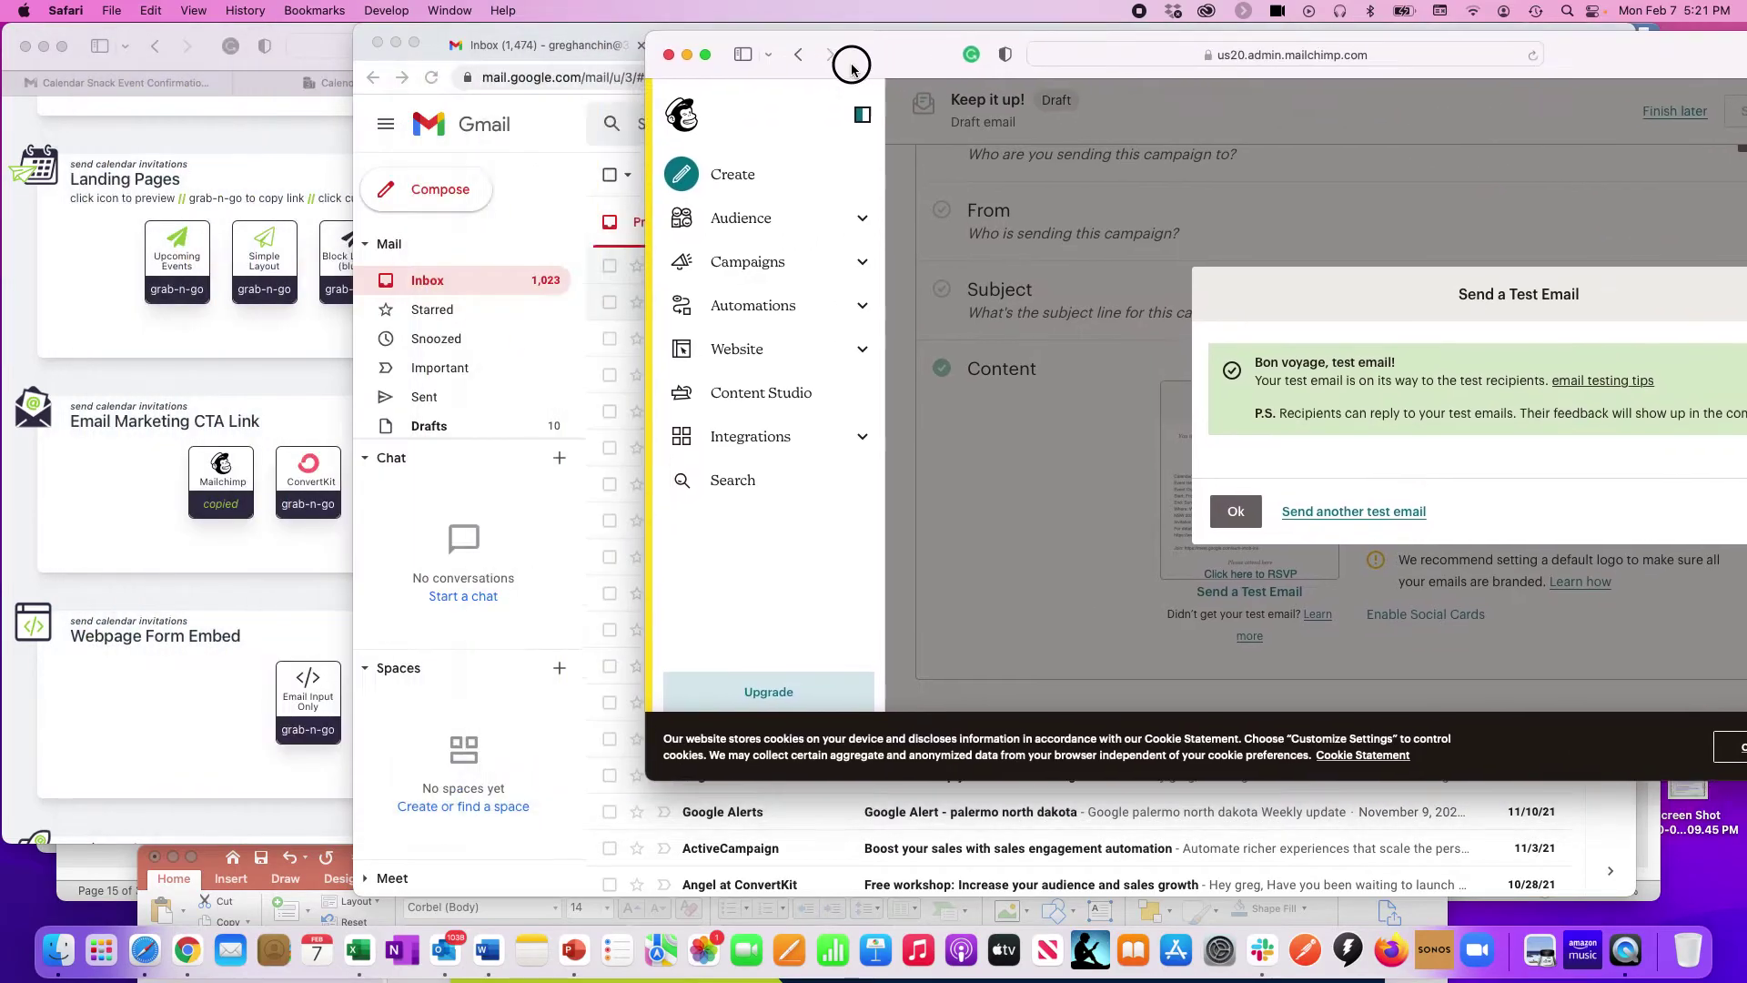
{"action": "left_click", "coordinate": [260, 191]}
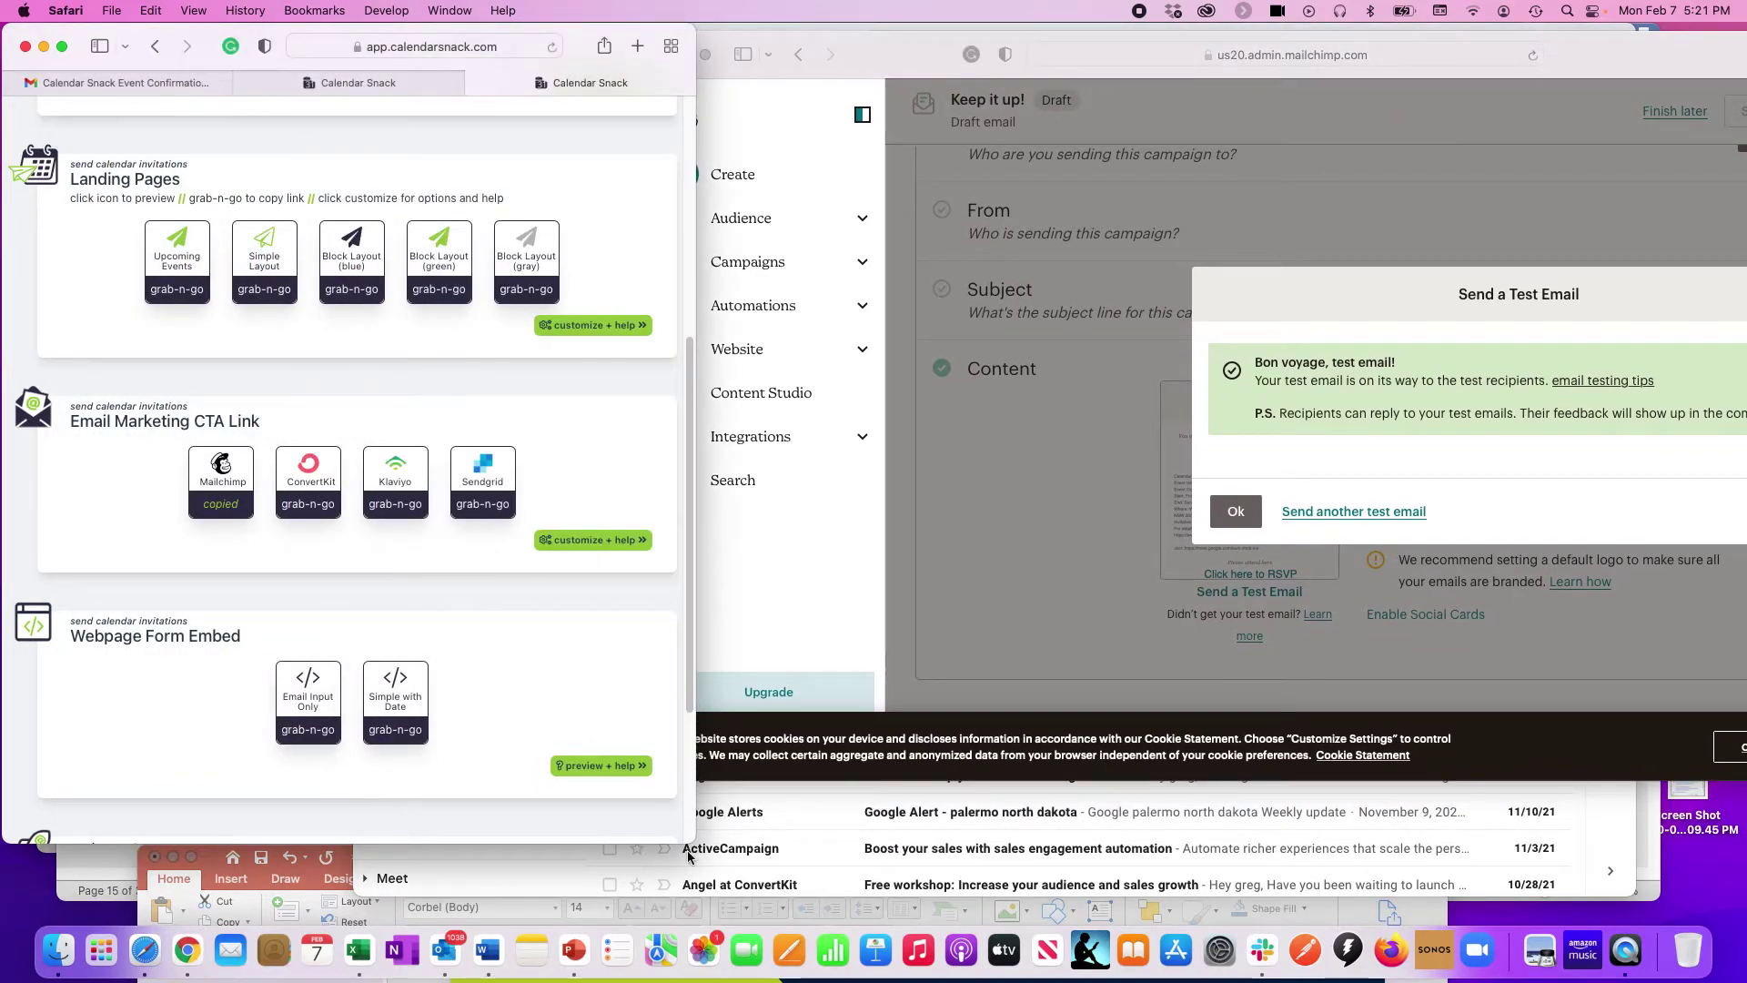
{"action": "left_click_drag", "start_coordinate": [576, 36], "coordinate": [962, 37]}
{"action": "left_click_drag", "start_coordinate": [1069, 835], "coordinate": [1514, 973]}
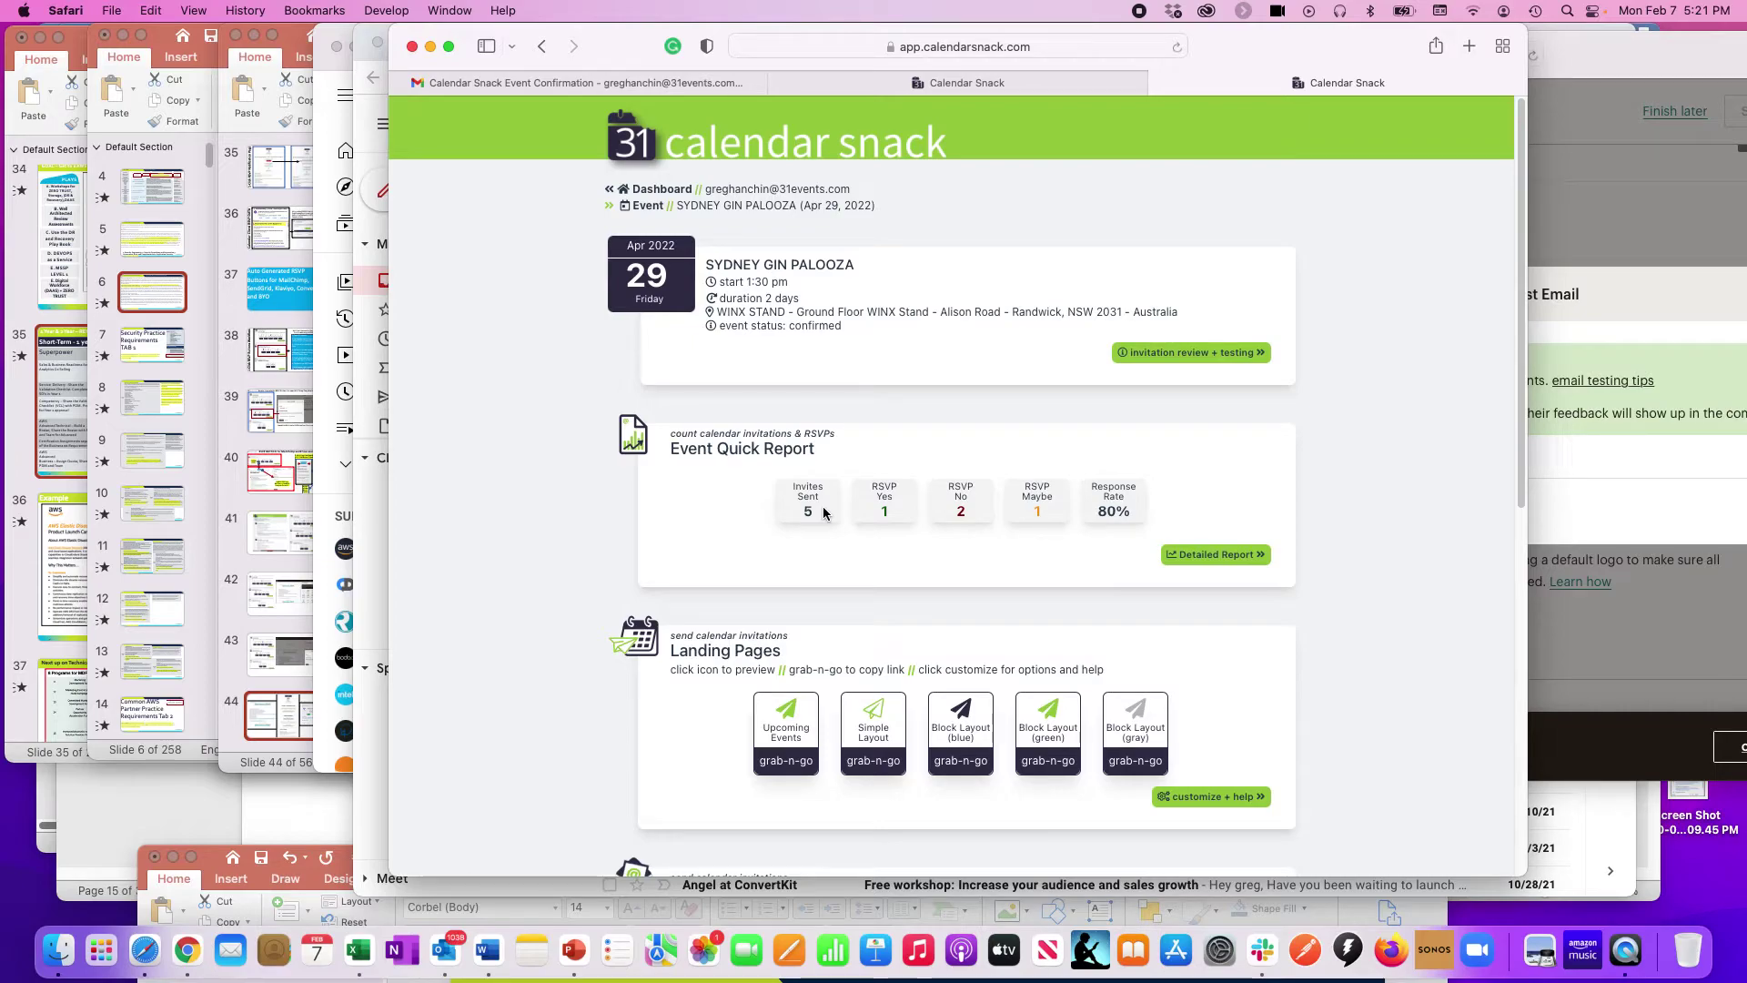
Review the SYDNEY GIN PALOOZA Event Quick Report: 5 invites, 1 Yes, 2 No, 1 Maybe
{"action": "scroll", "coordinate": [823, 506], "scroll_direction": "down", "scroll_amount": 3}
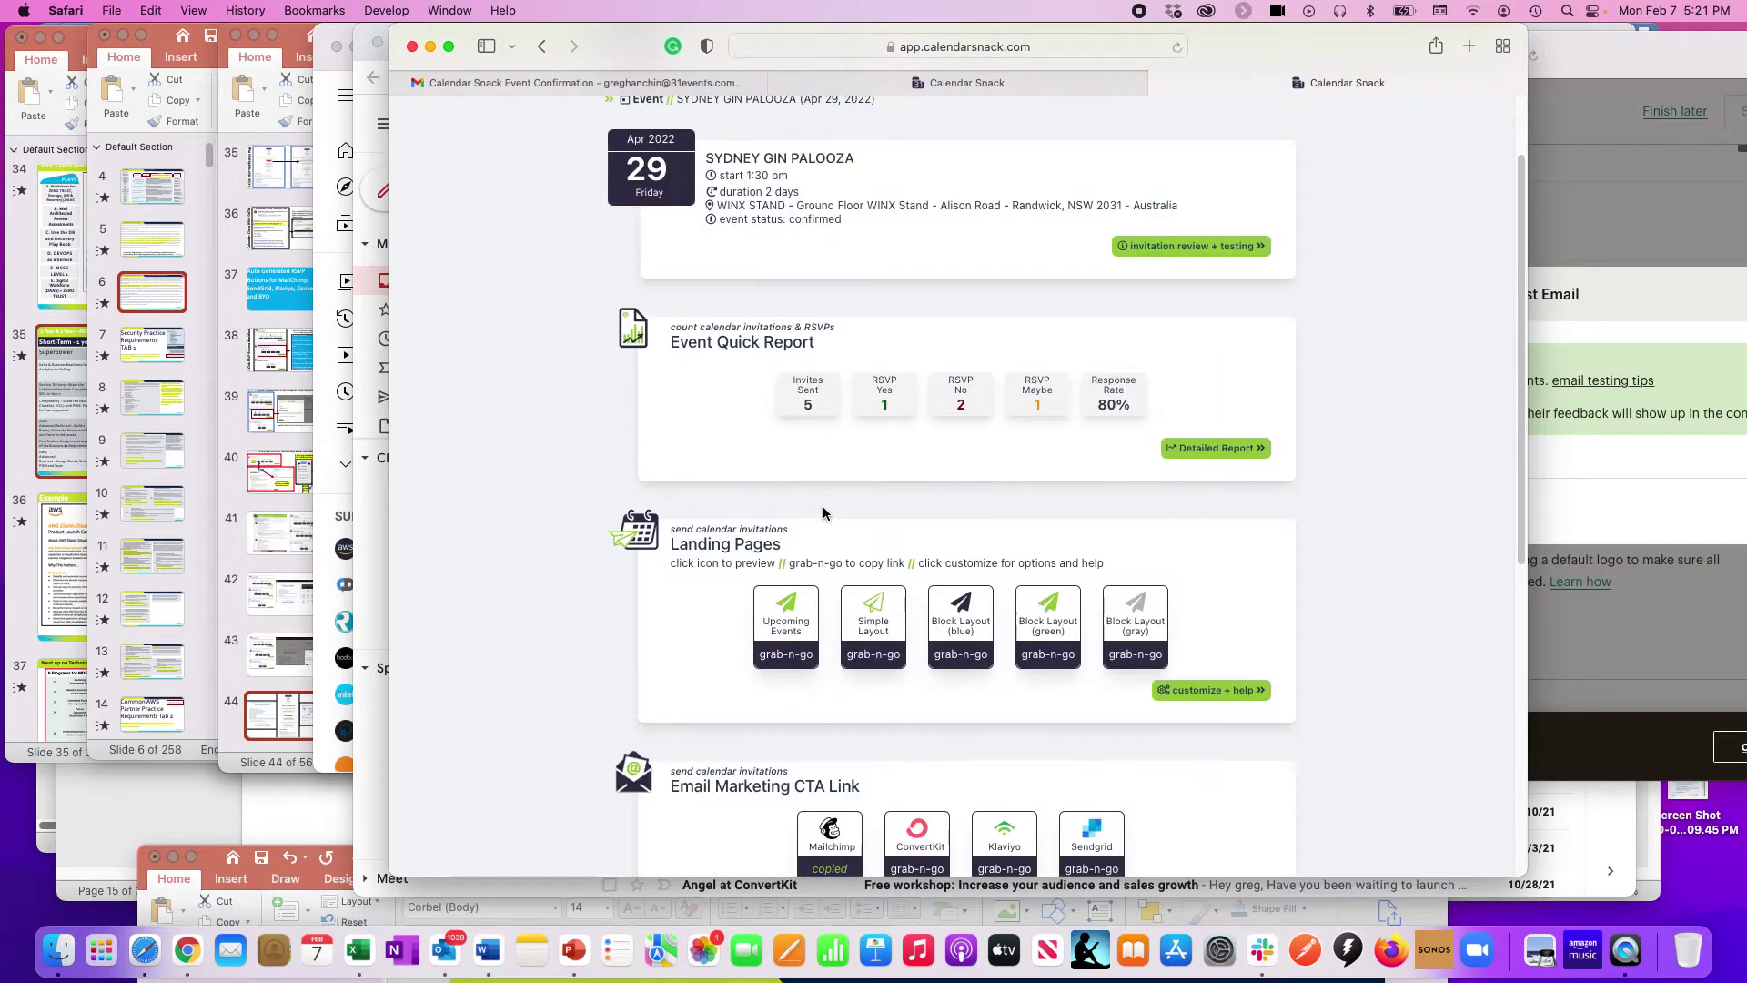
{"action": "scroll", "coordinate": [823, 506], "scroll_direction": "down", "scroll_amount": 3}
{"action": "scroll", "coordinate": [1056, 314], "scroll_direction": "up", "scroll_amount": 5}
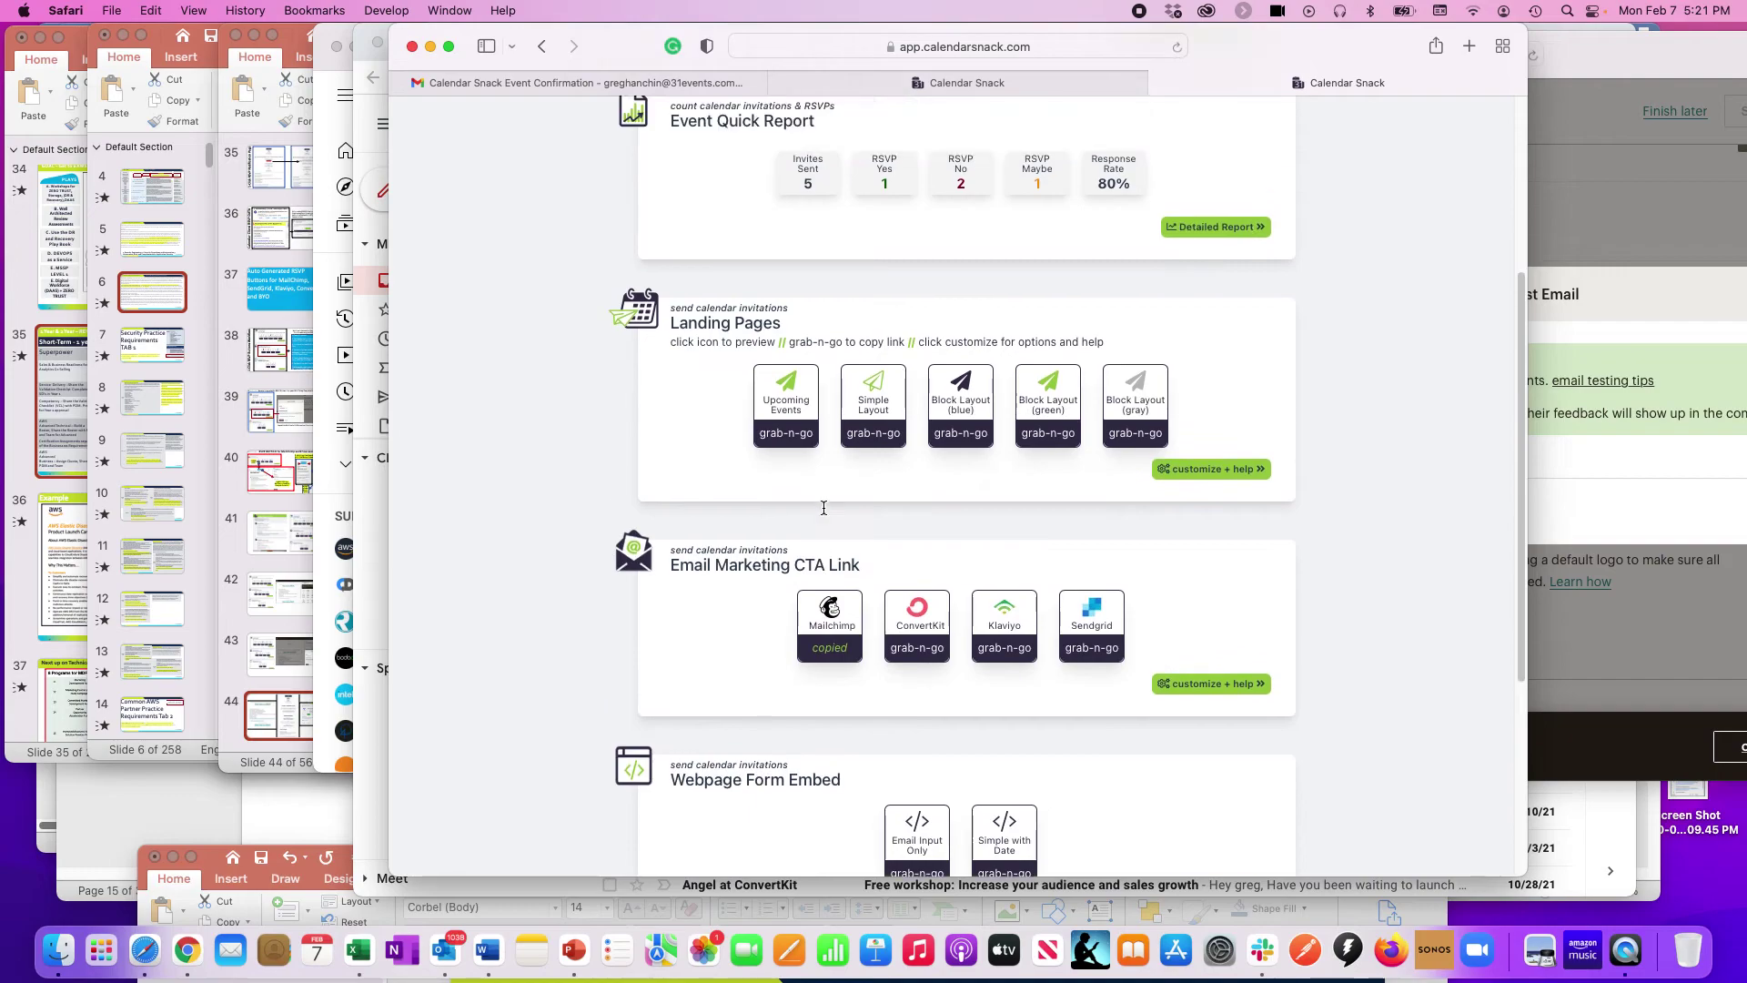
{"action": "scroll", "coordinate": [1057, 315], "scroll_direction": "up", "scroll_amount": 1}
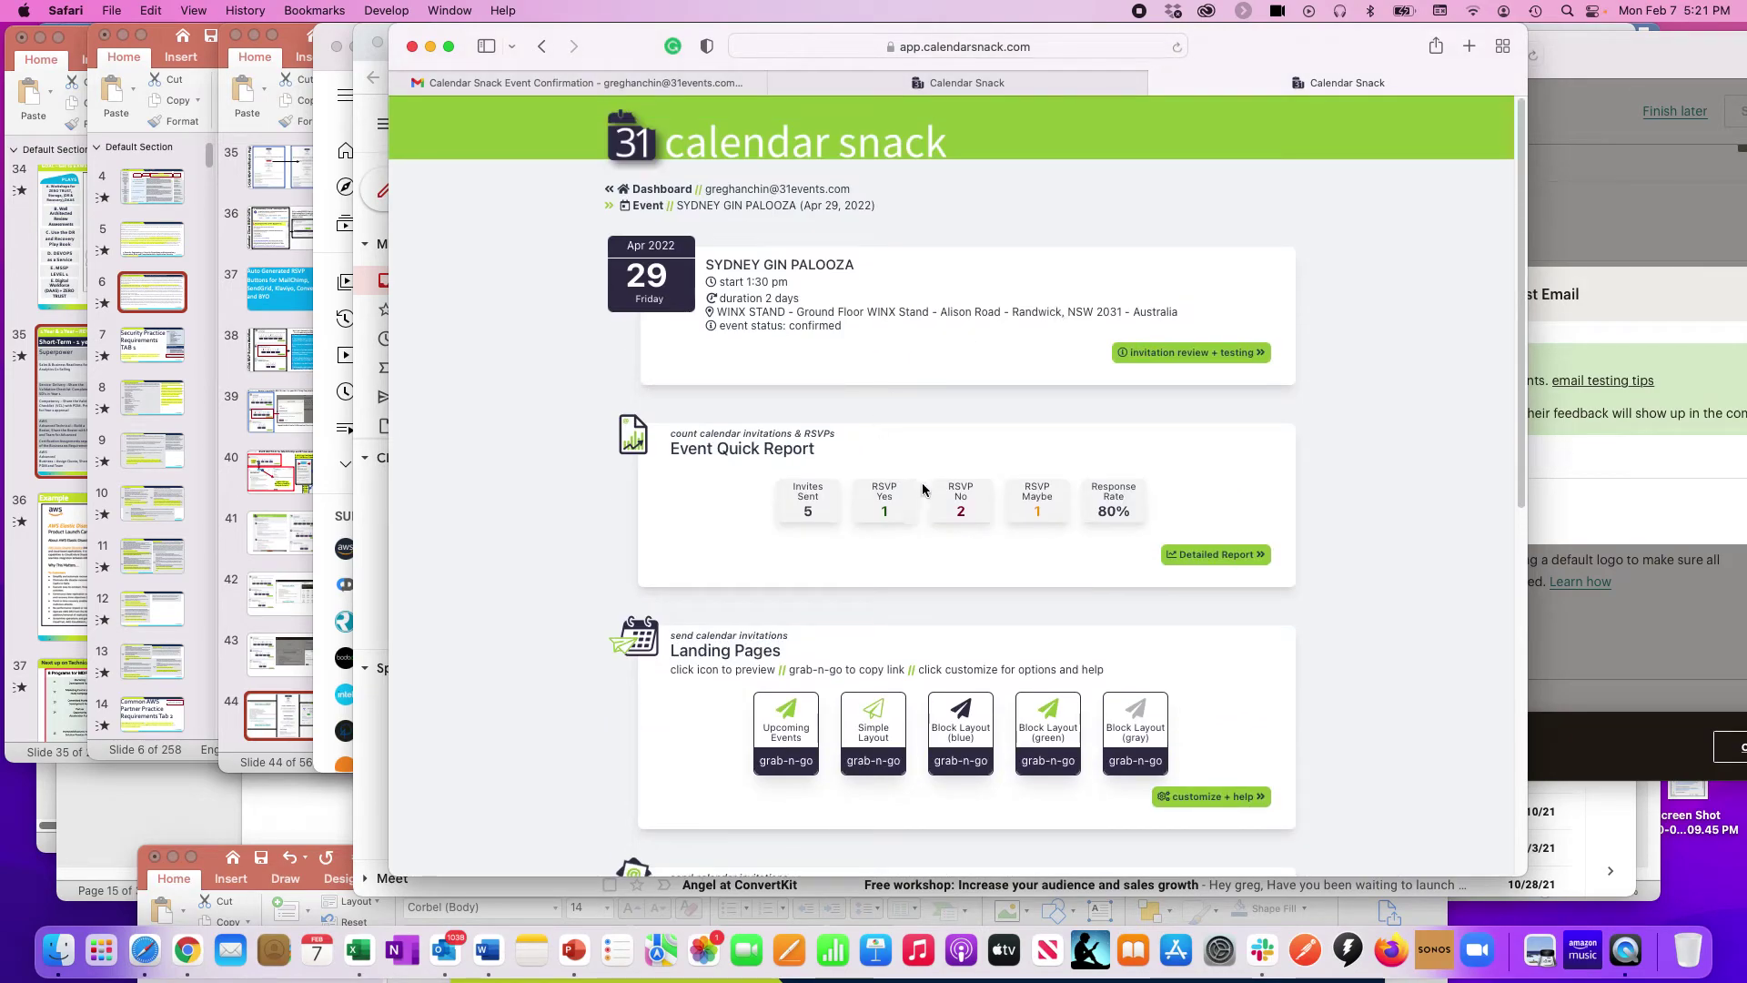
Open the Detailed Report and zoom in: 6 invites, 2 Yes, 2 No, 1 Maybe, 83% response rate
{"action": "left_click", "coordinate": [1236, 559]}
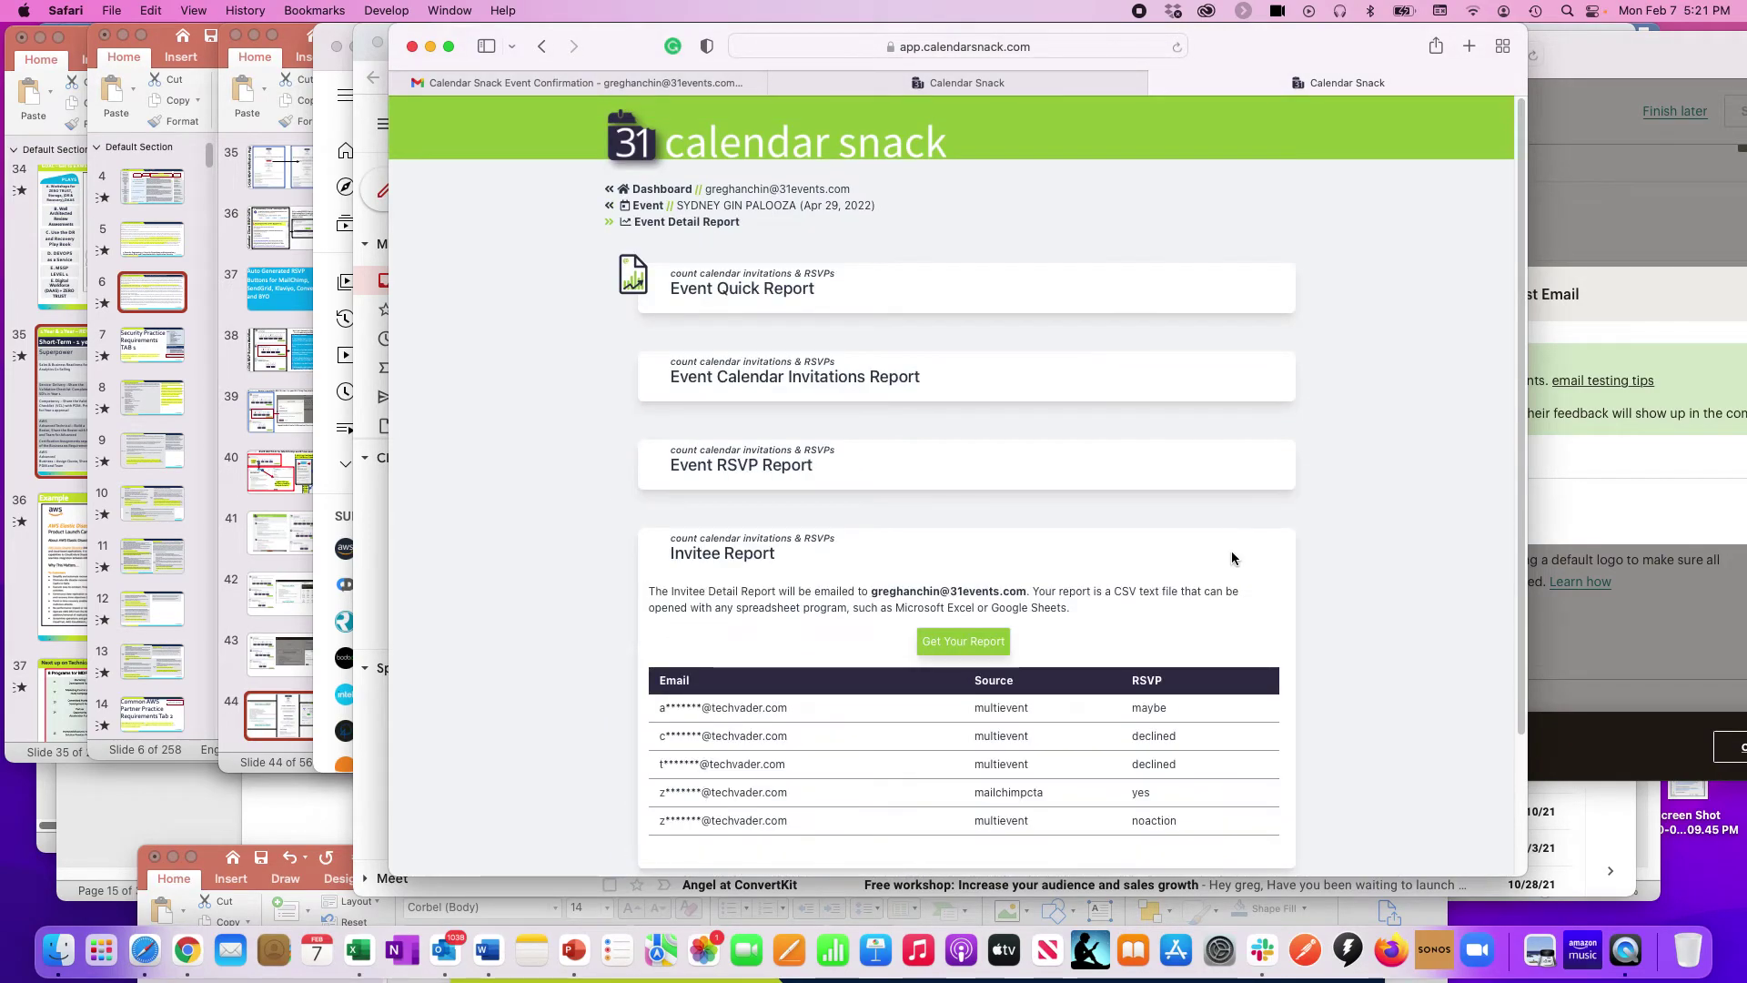
{"action": "scroll", "coordinate": [1231, 558], "scroll_direction": "down", "scroll_amount": 10}
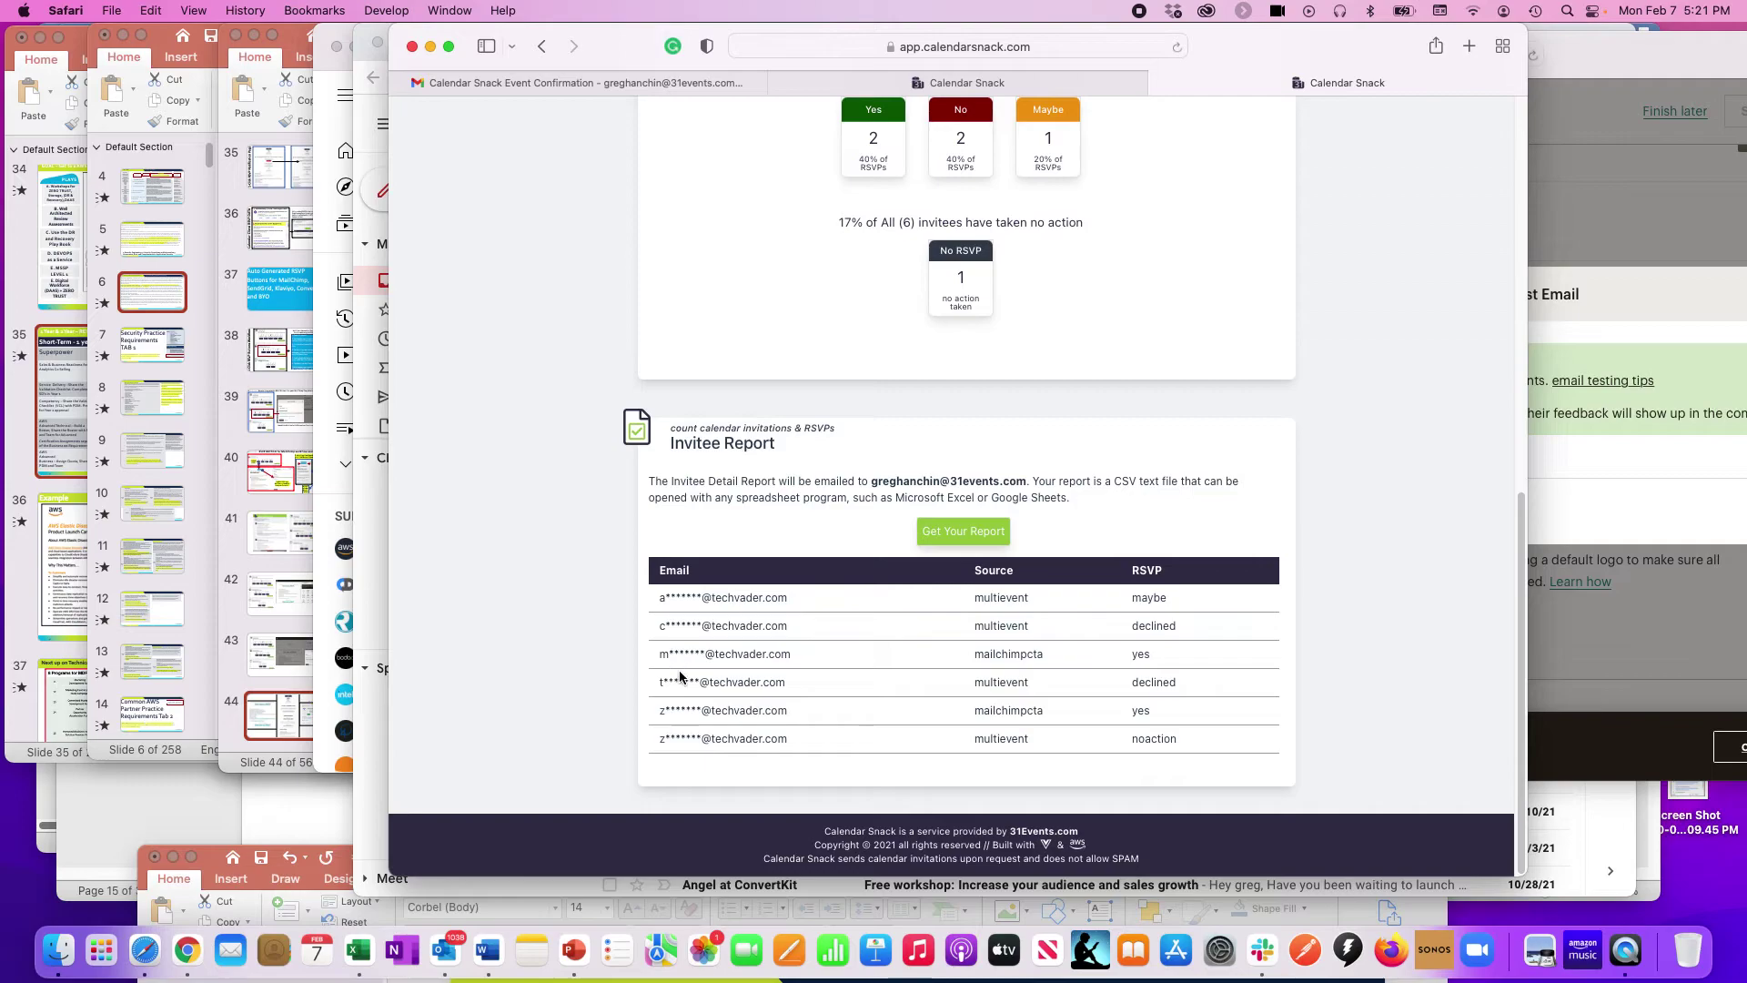
{"action": "key", "text": "super+equal"}
{"action": "key", "text": "super+equal"}
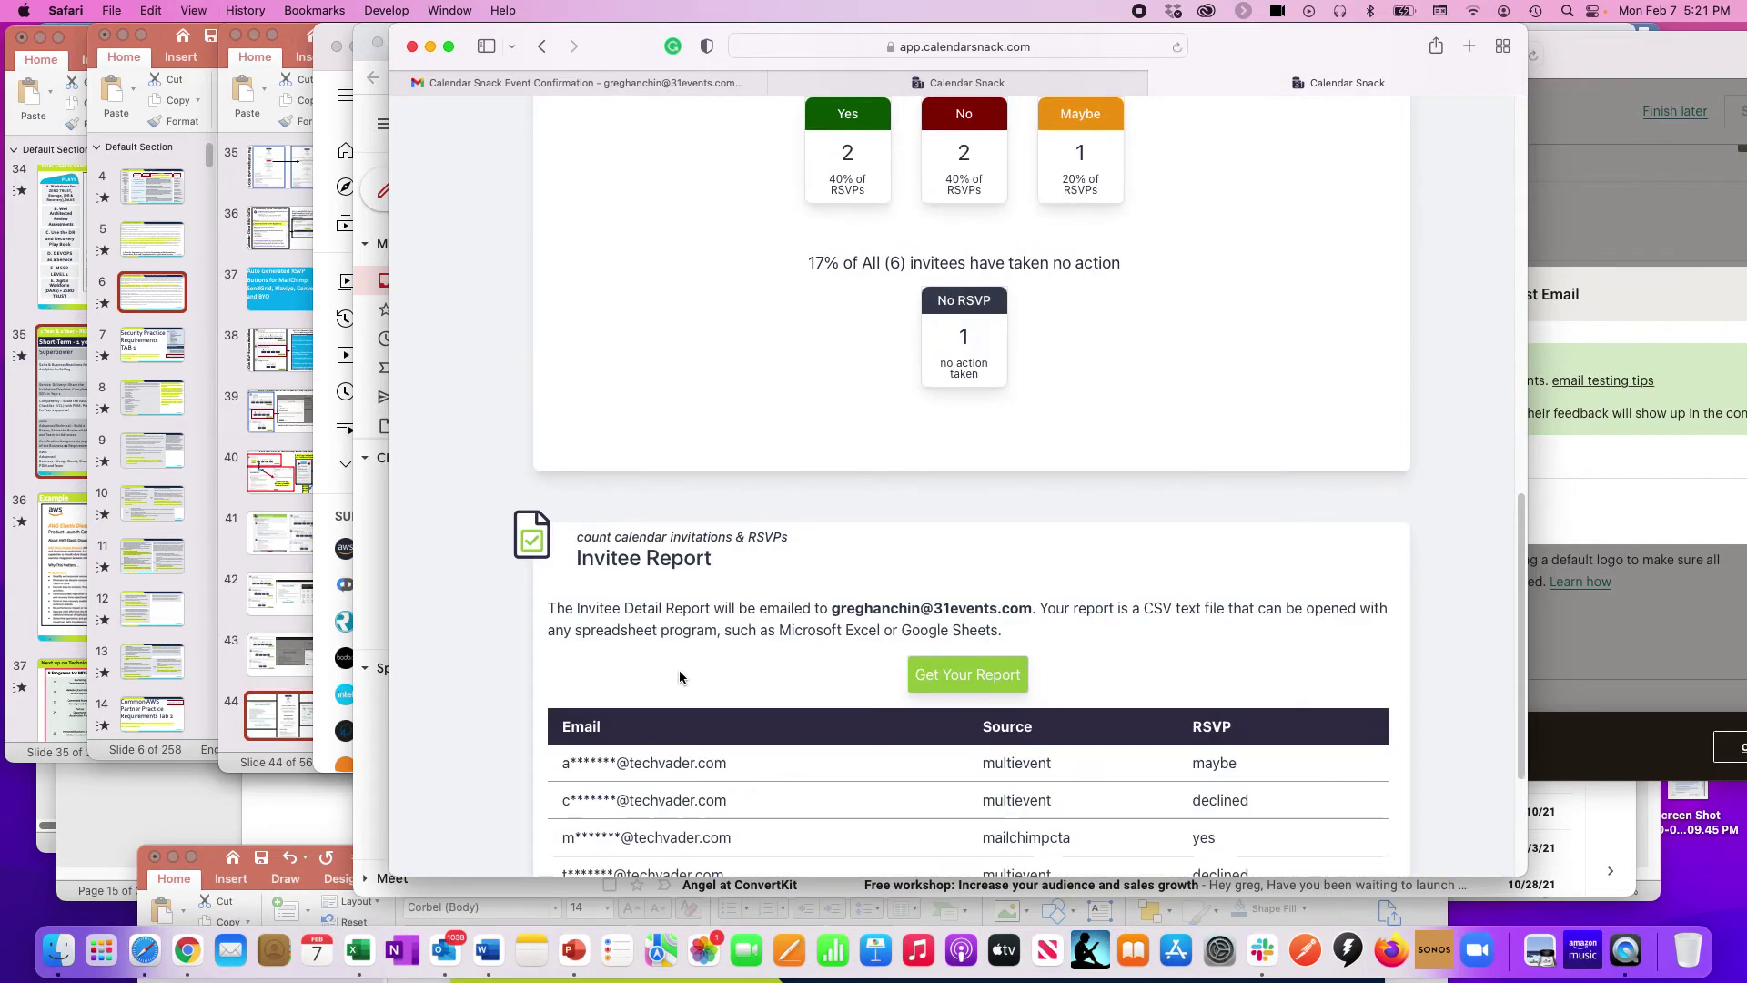
{"action": "scroll", "coordinate": [679, 669], "scroll_direction": "down", "scroll_amount": 3}
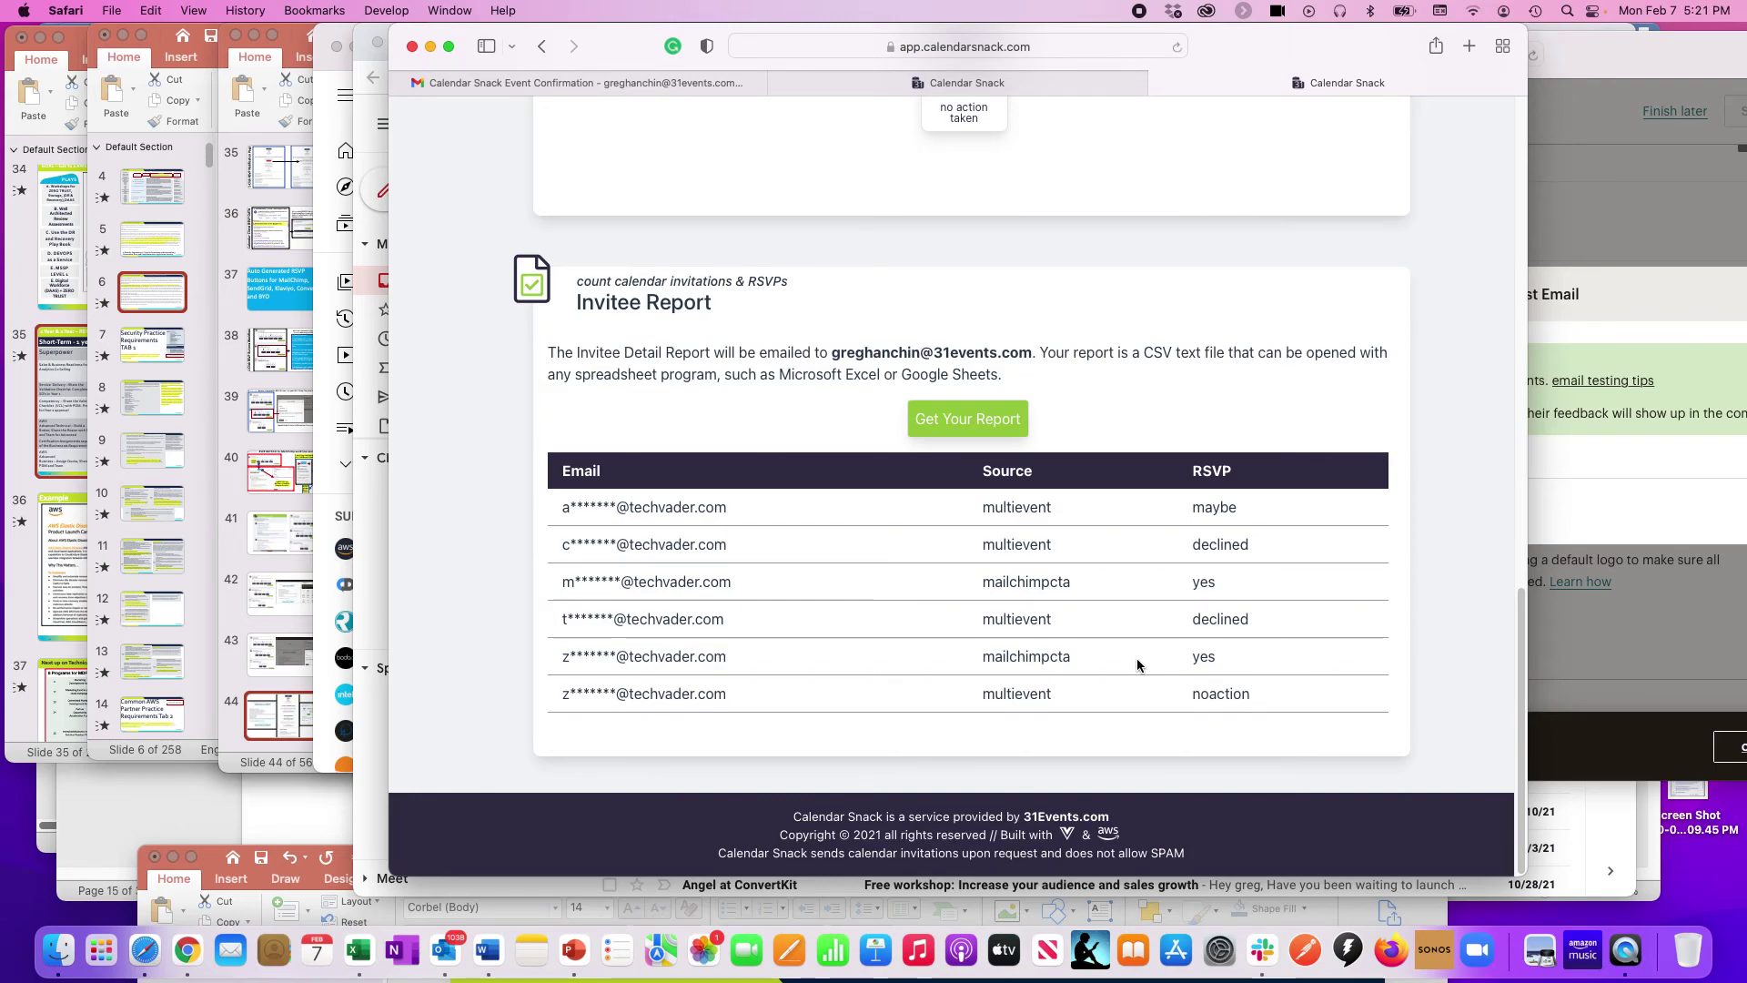
{"action": "scroll", "coordinate": [1137, 658], "scroll_direction": "up", "scroll_amount": 20}
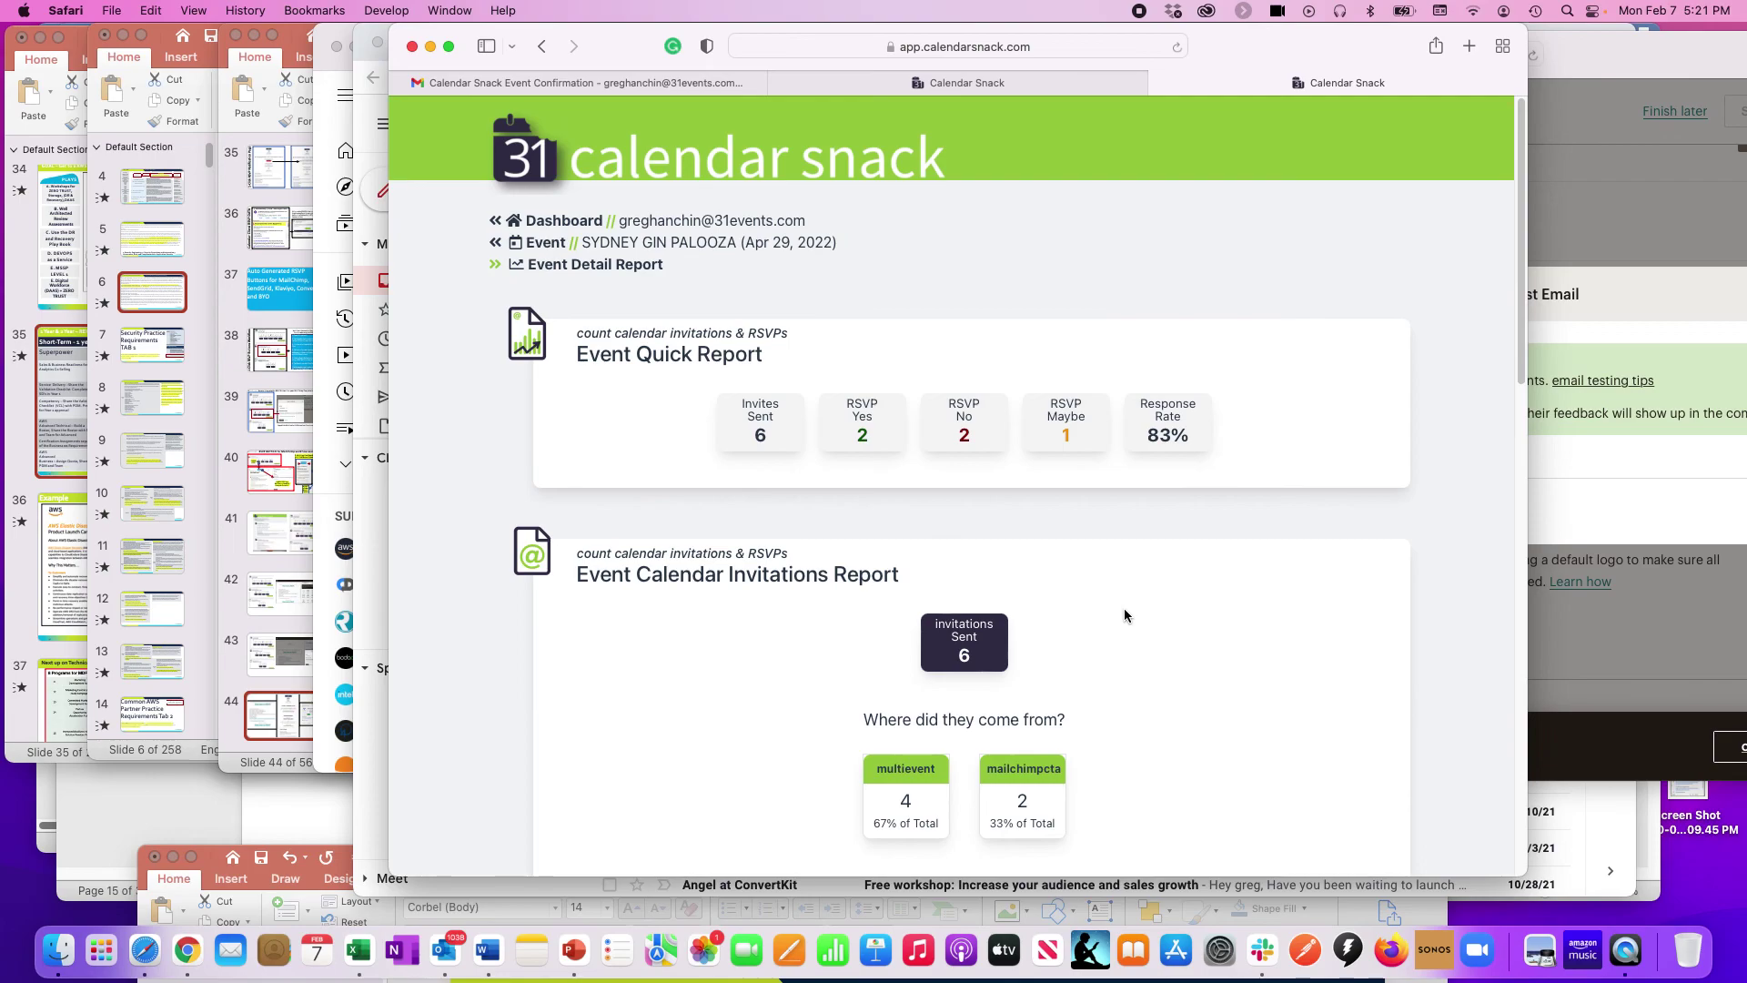